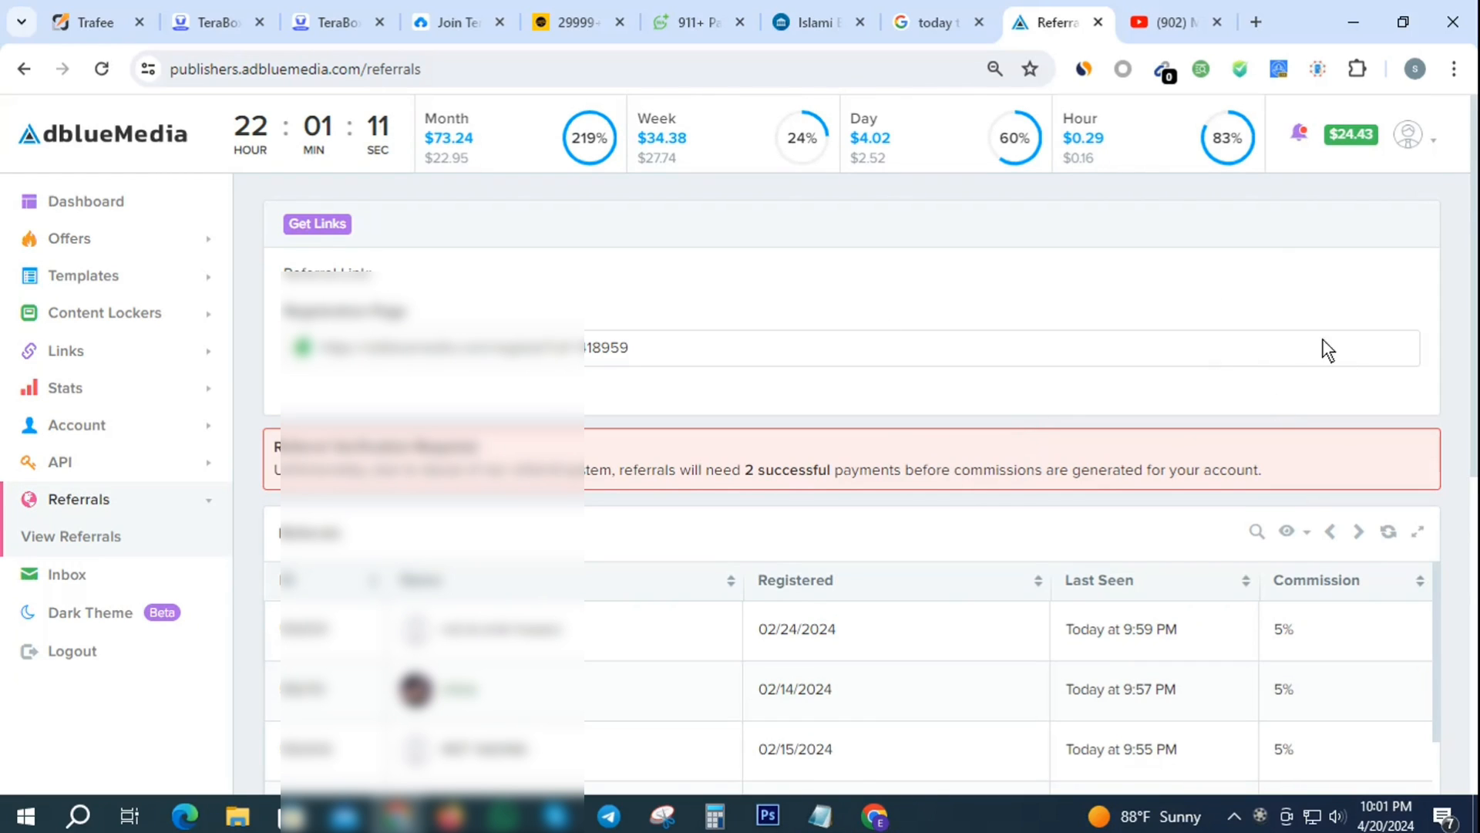
# - Page forward four times through the referred users list, starting from the 02/13/2024 registration
pyautogui.scroll(-3, 1322, 339)
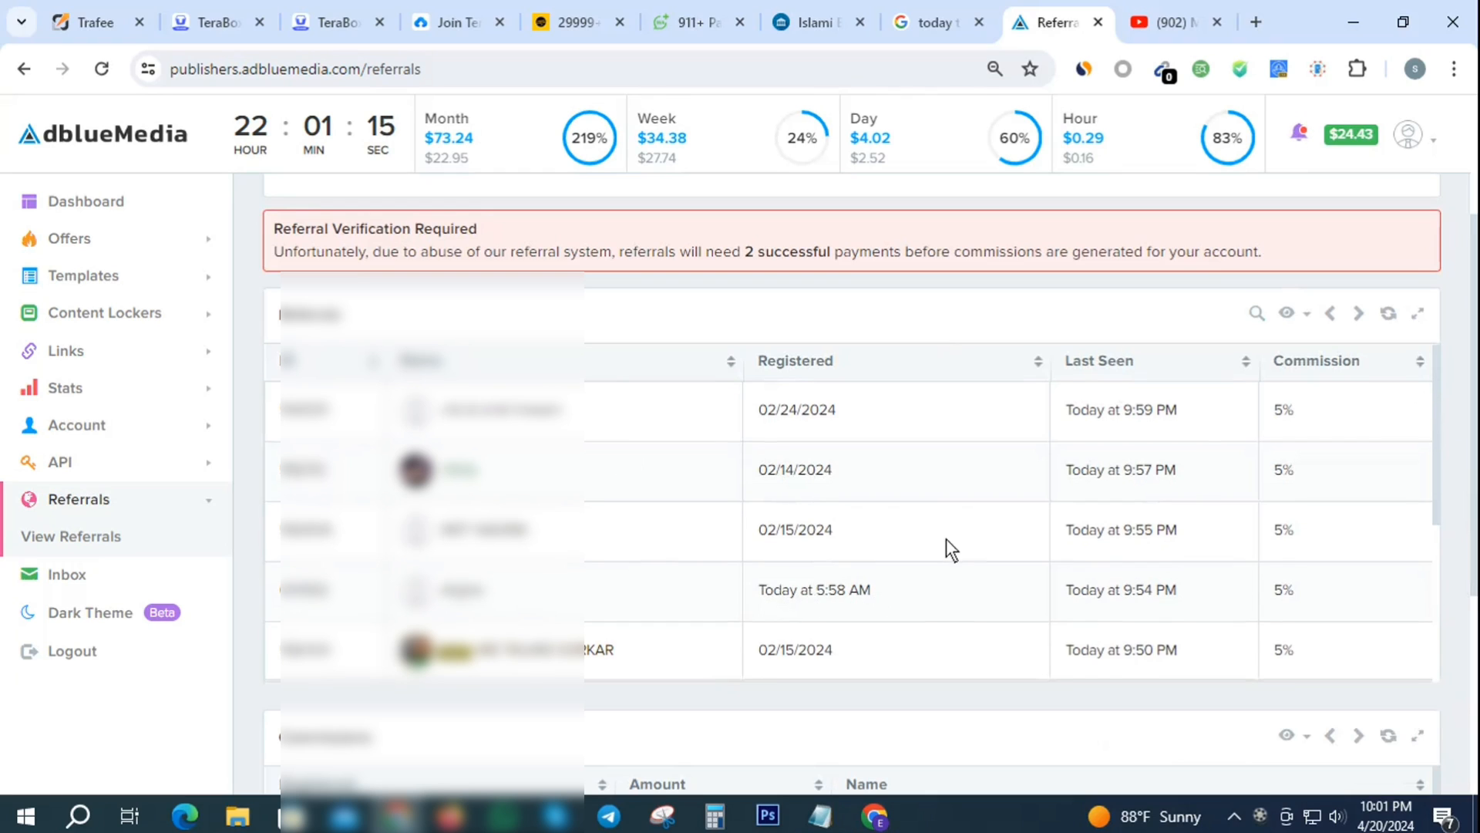
pyautogui.scroll(-2, 960, 533)
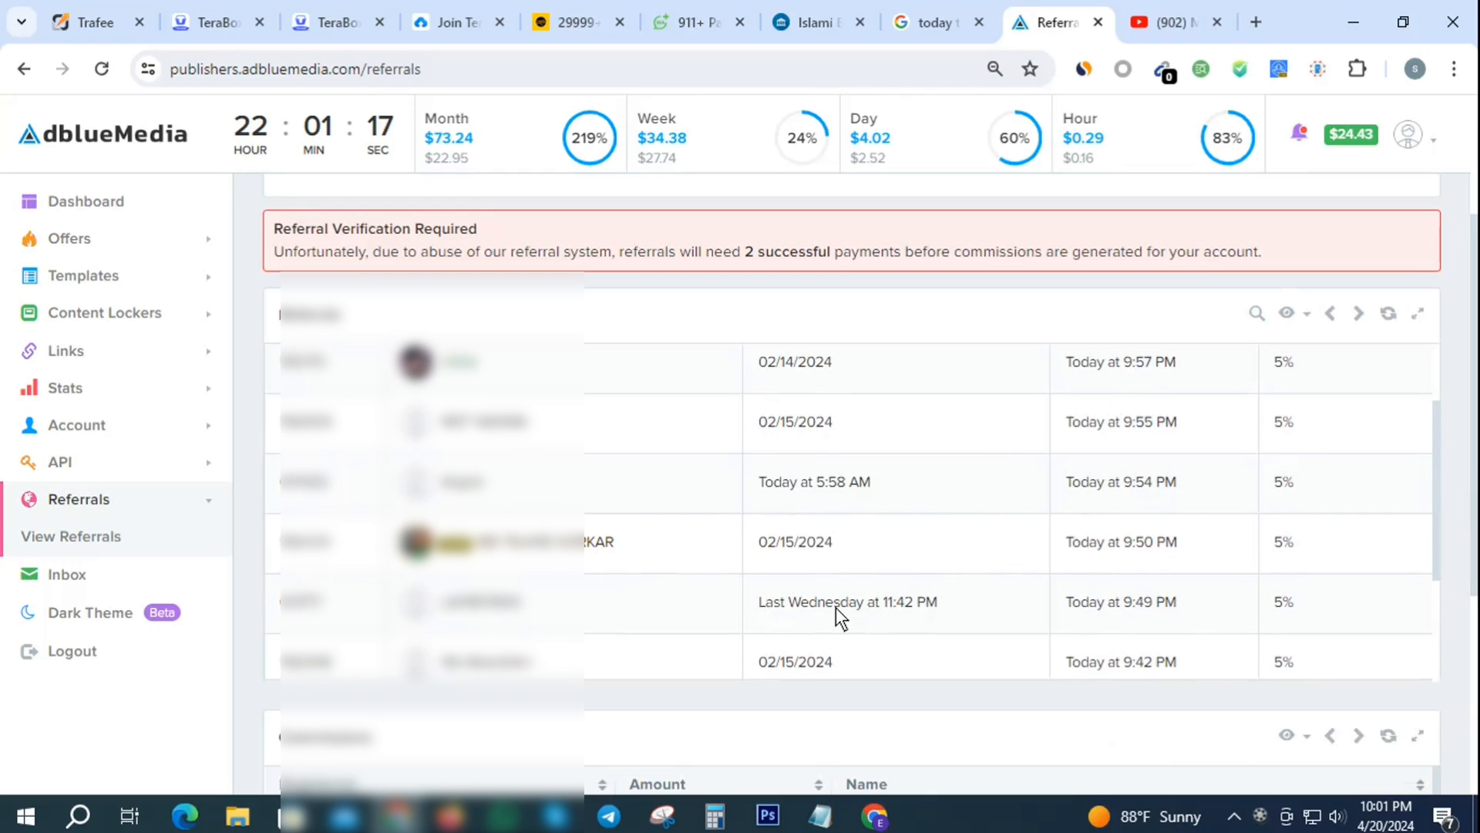
pyautogui.scroll(-2, 941, 462)
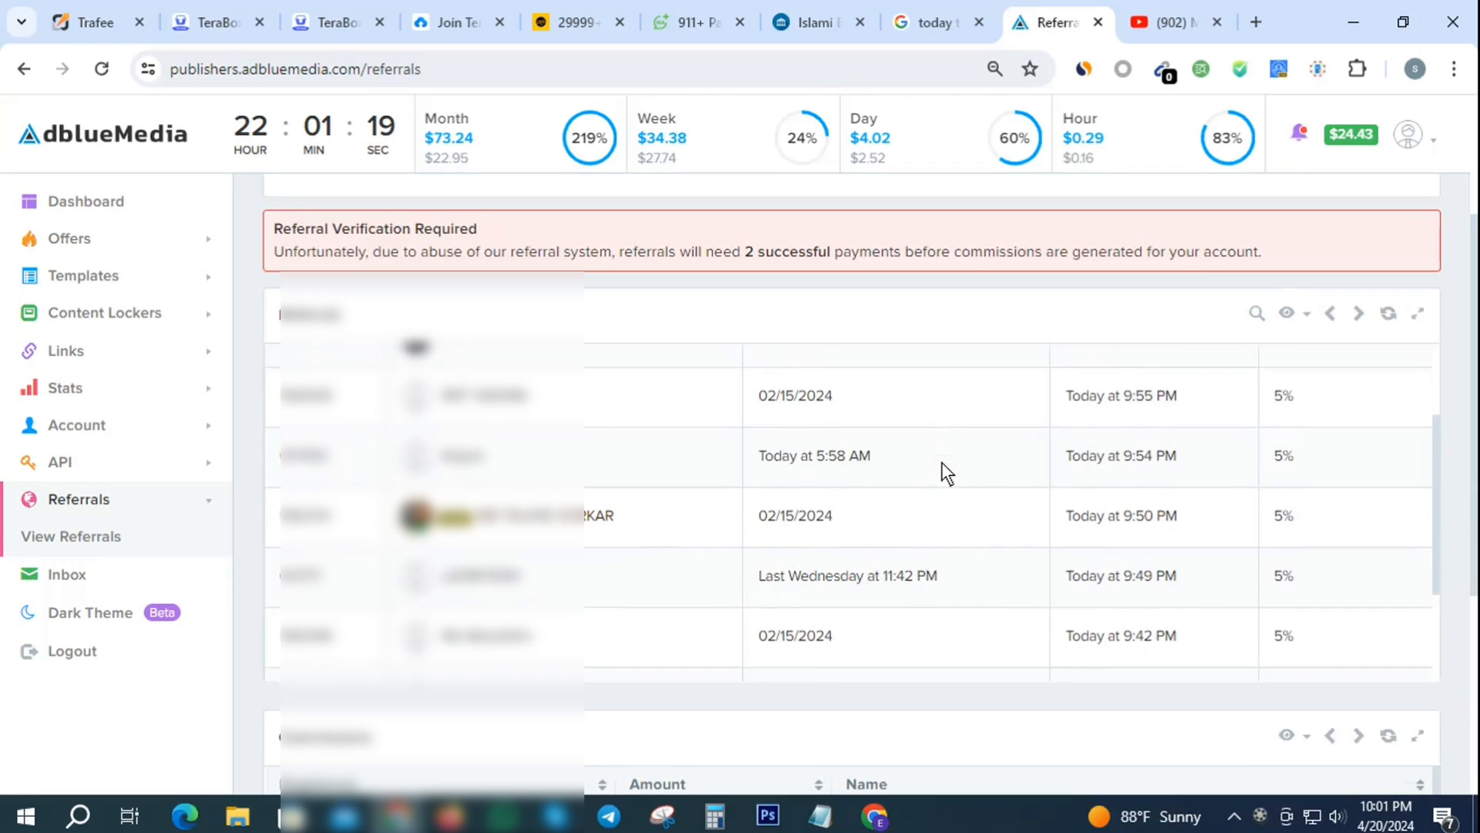
pyautogui.scroll(-1, 1010, 483)
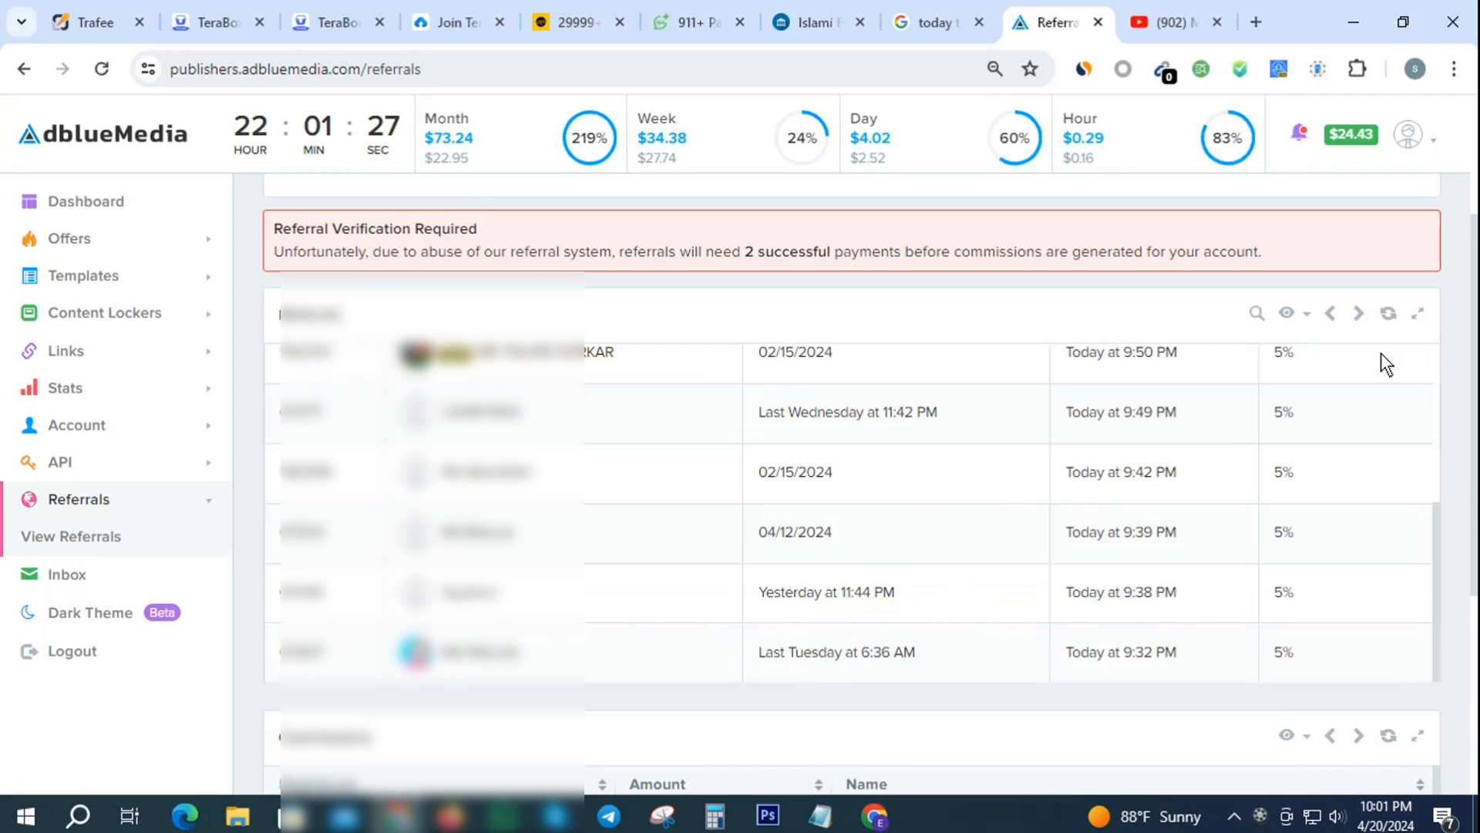
pyautogui.click(1358, 313)
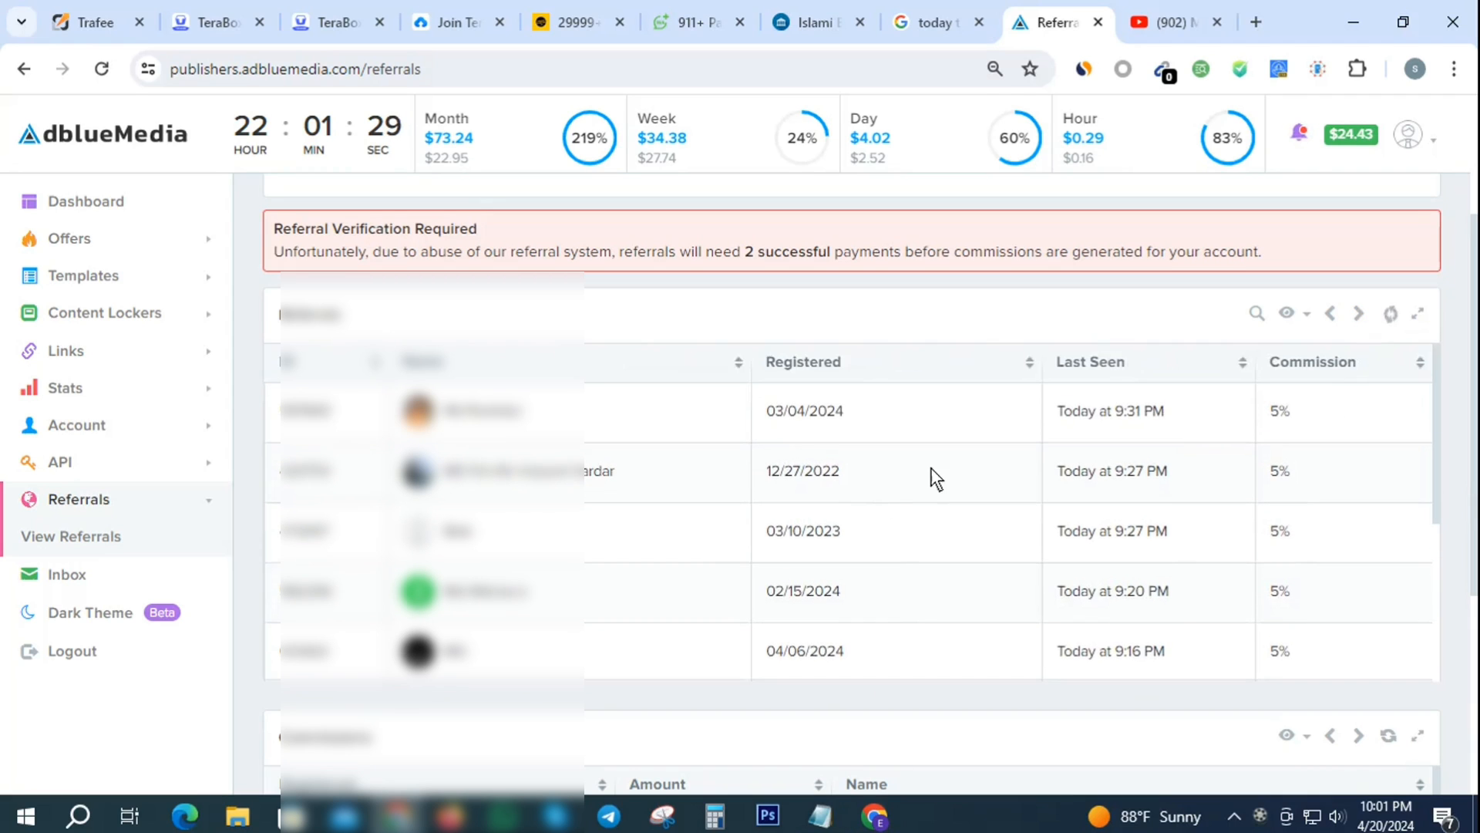
pyautogui.scroll(-2, 930, 467)
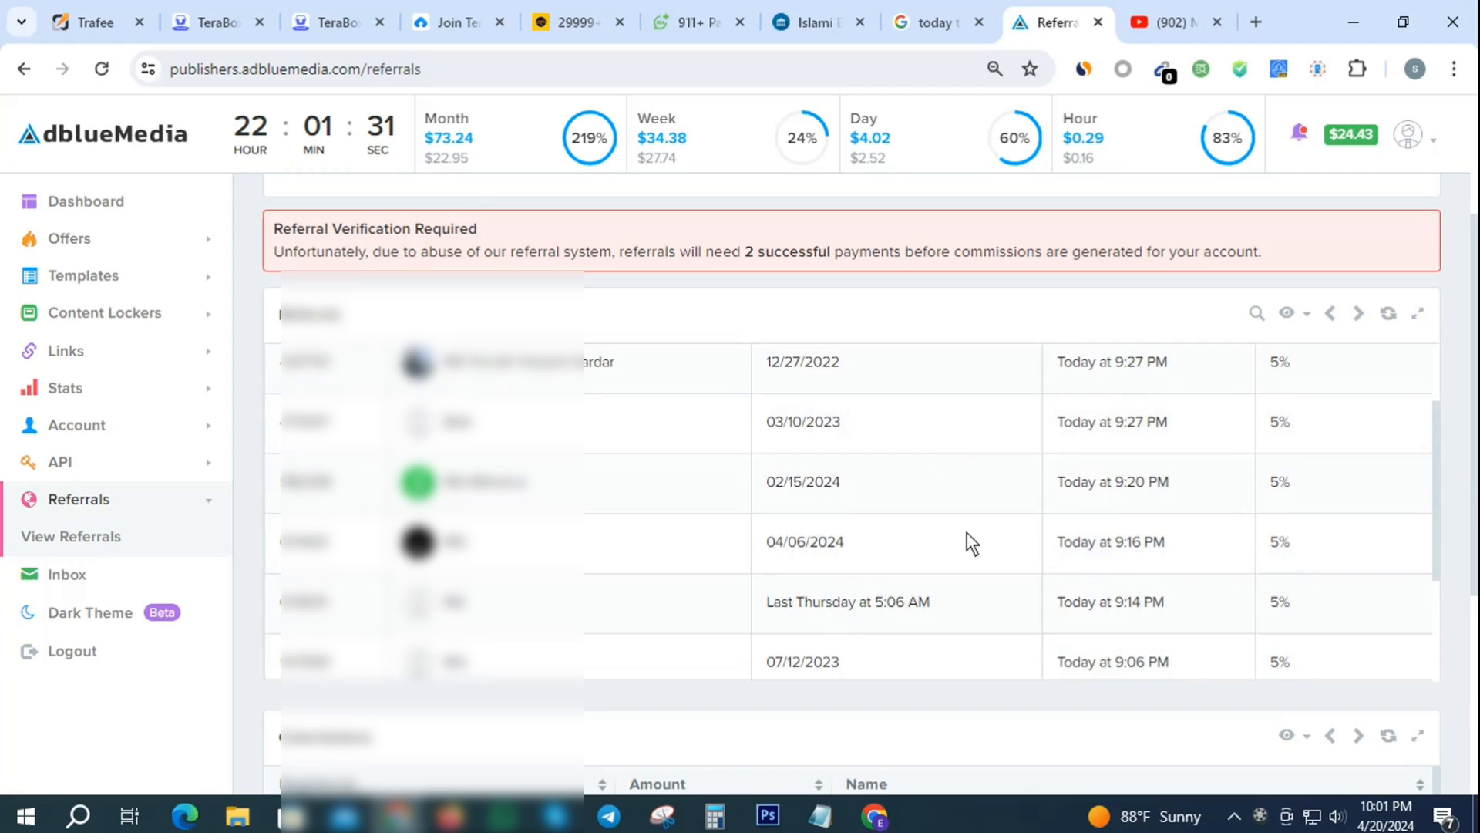
pyautogui.scroll(-2, 964, 532)
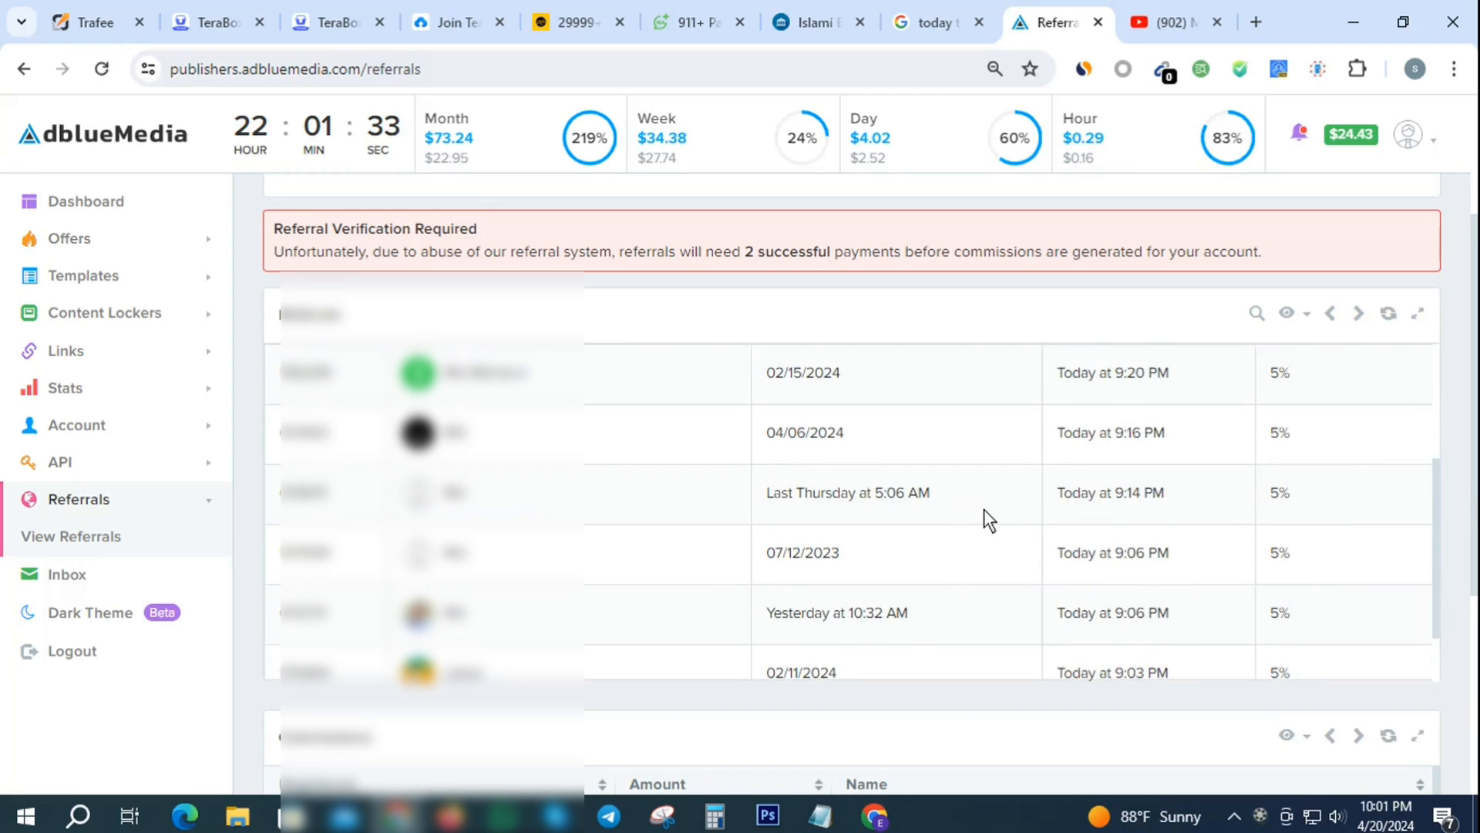
pyautogui.scroll(-1, 984, 509)
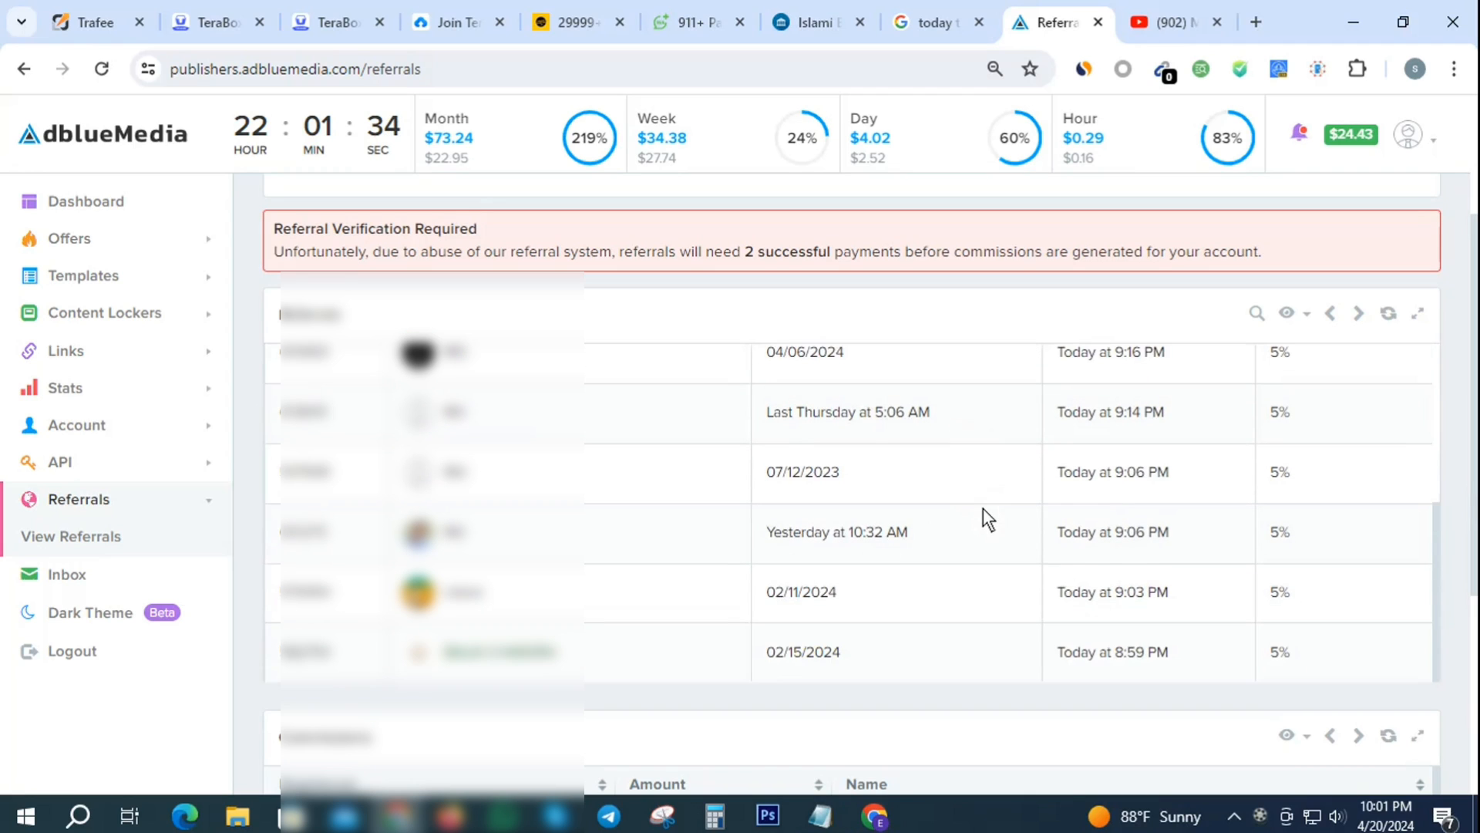
pyautogui.click(1360, 314)
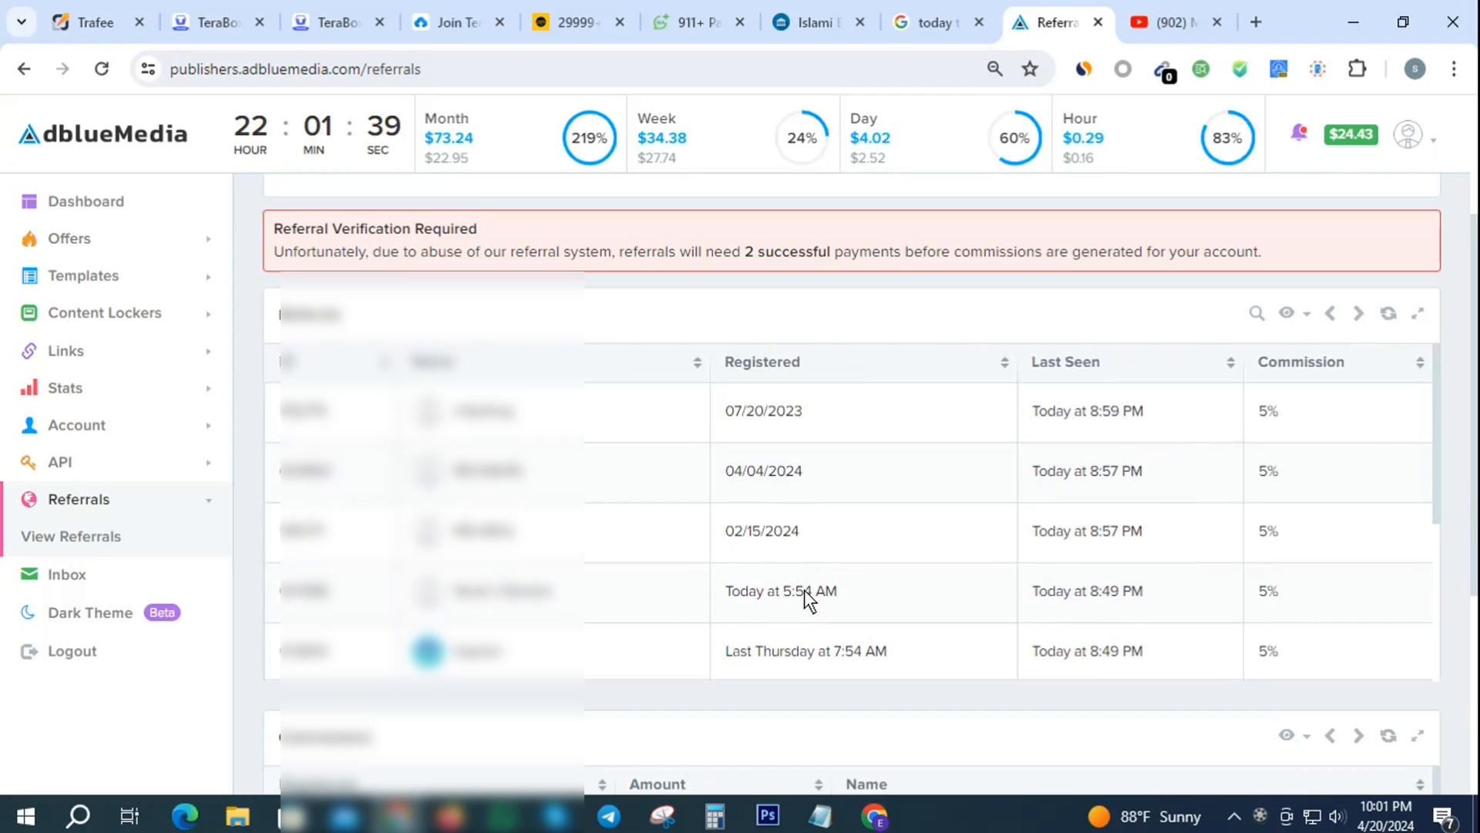
pyautogui.scroll(-3, 964, 514)
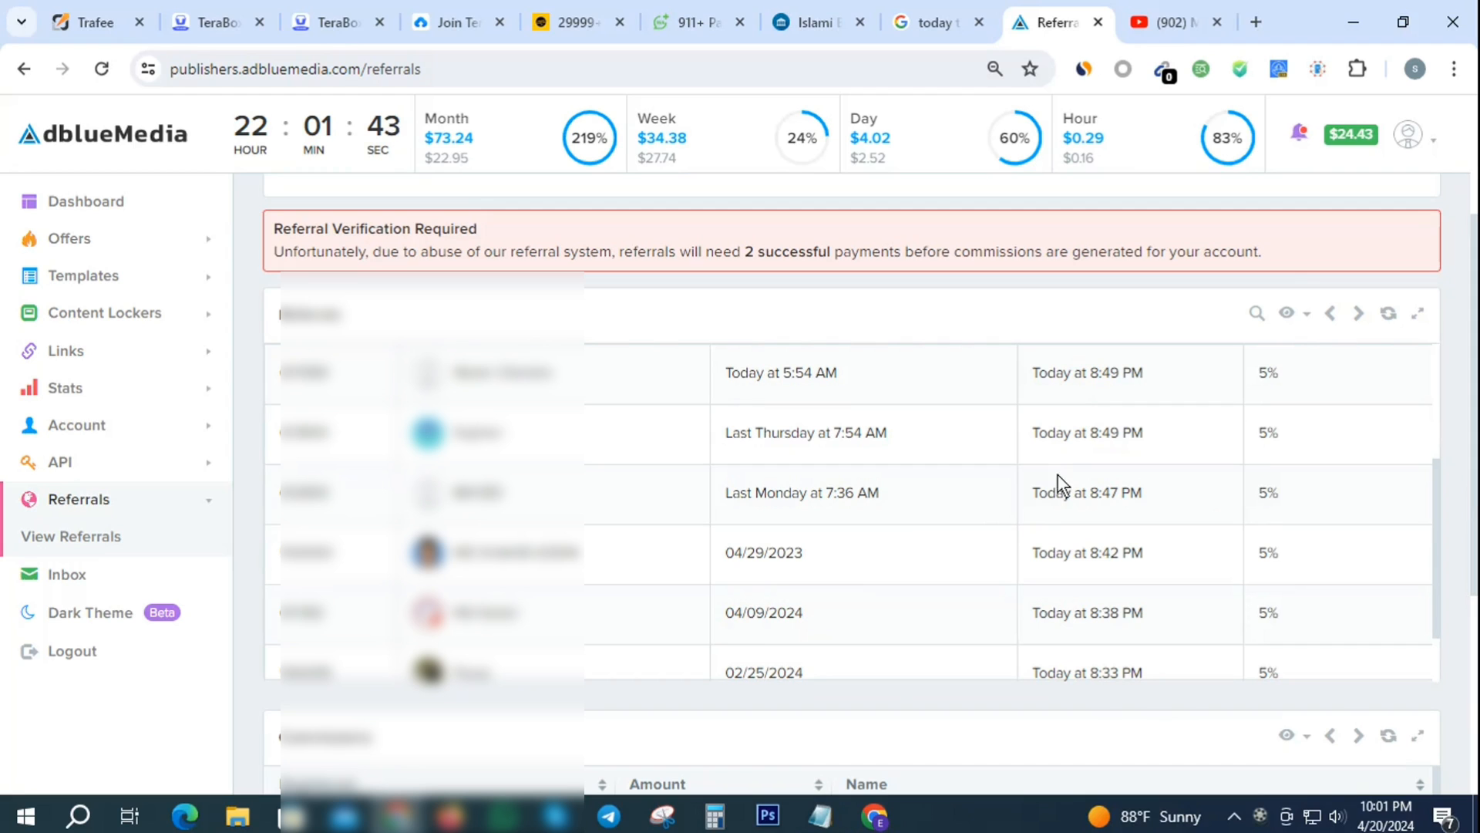
pyautogui.click(1358, 314)
pyautogui.scroll(-3, 894, 440)
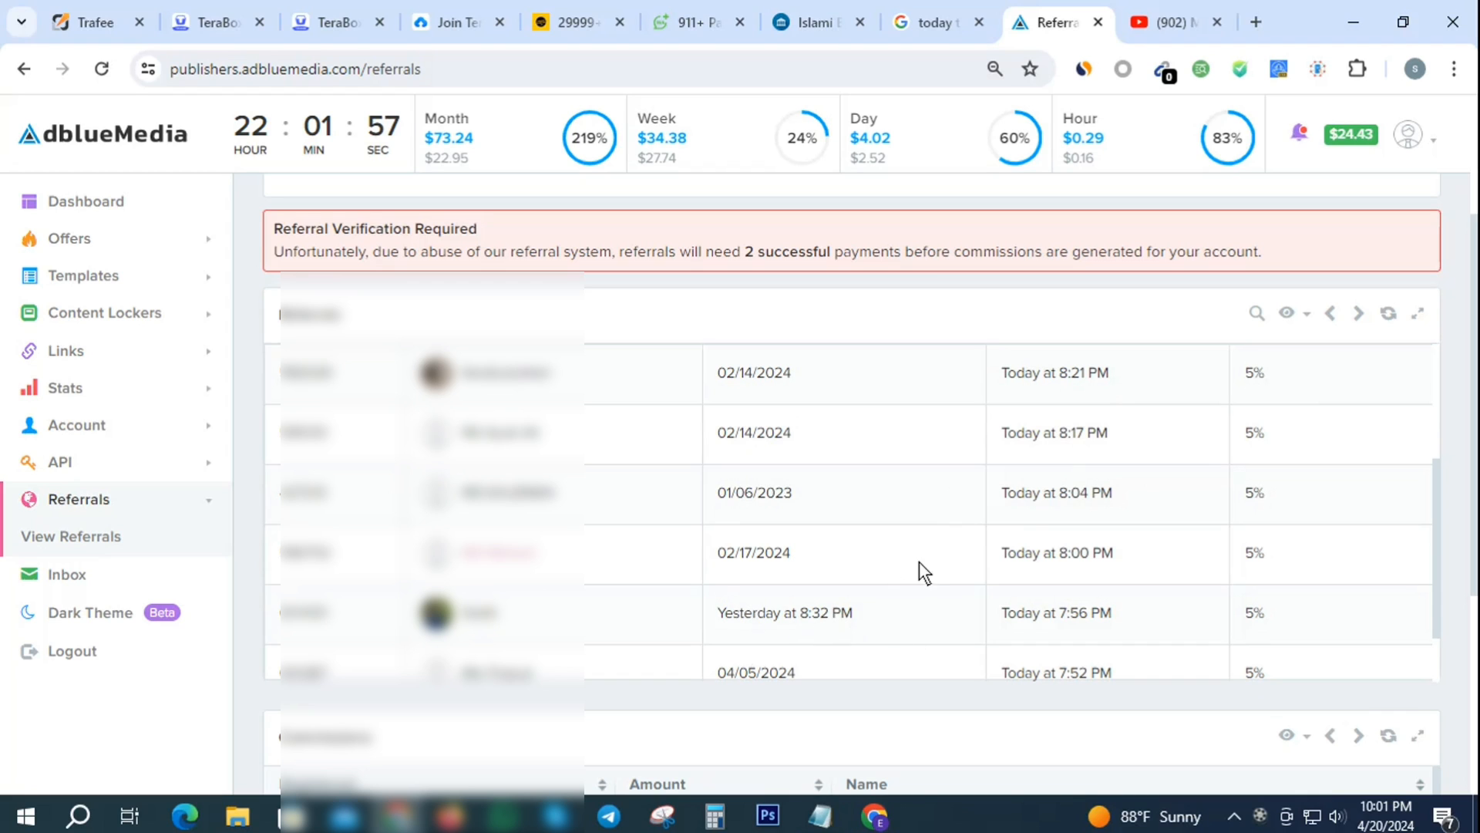
pyautogui.scroll(-1, 925, 569)
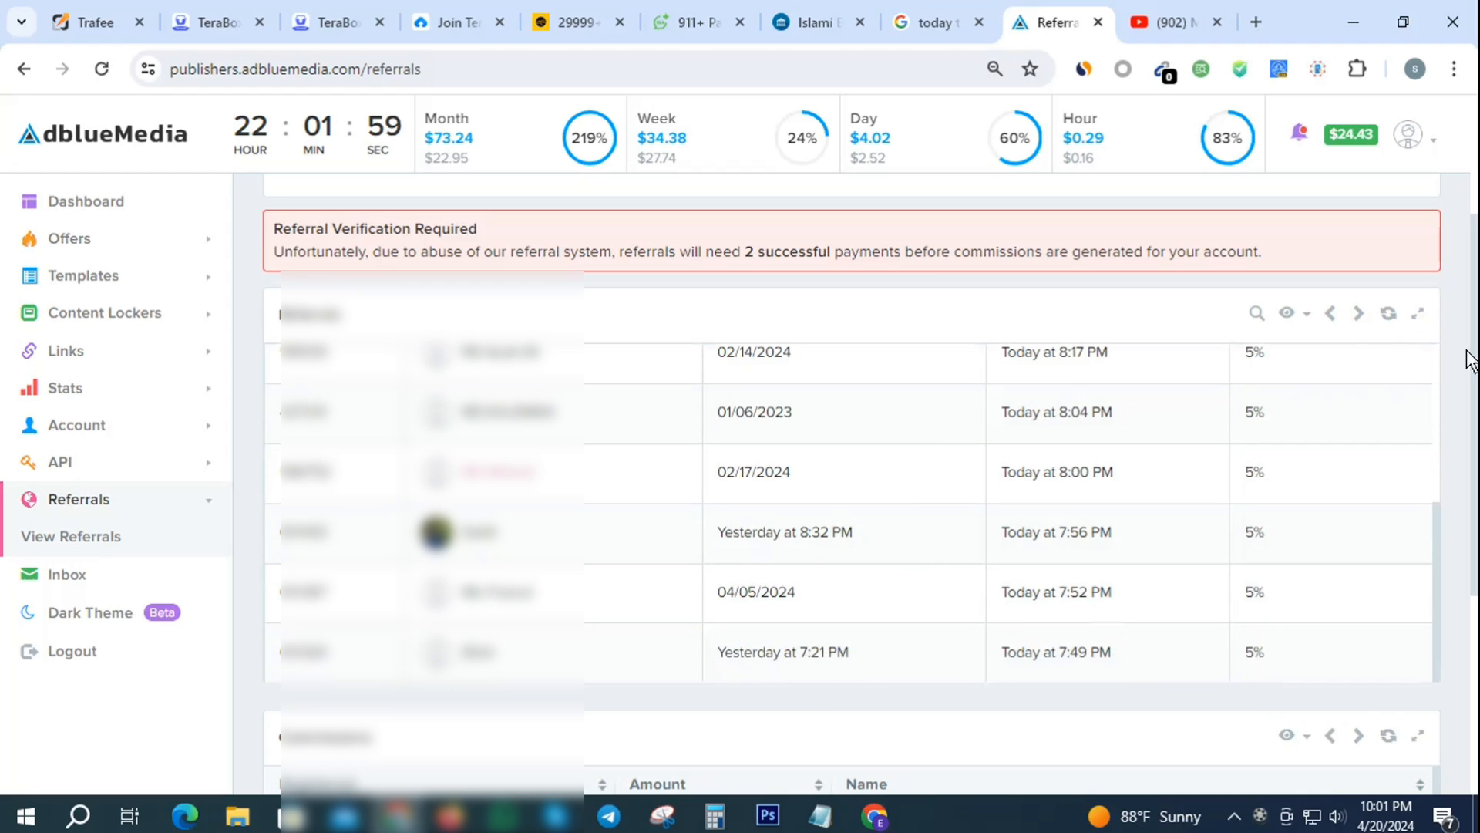
pyautogui.click(1357, 313)
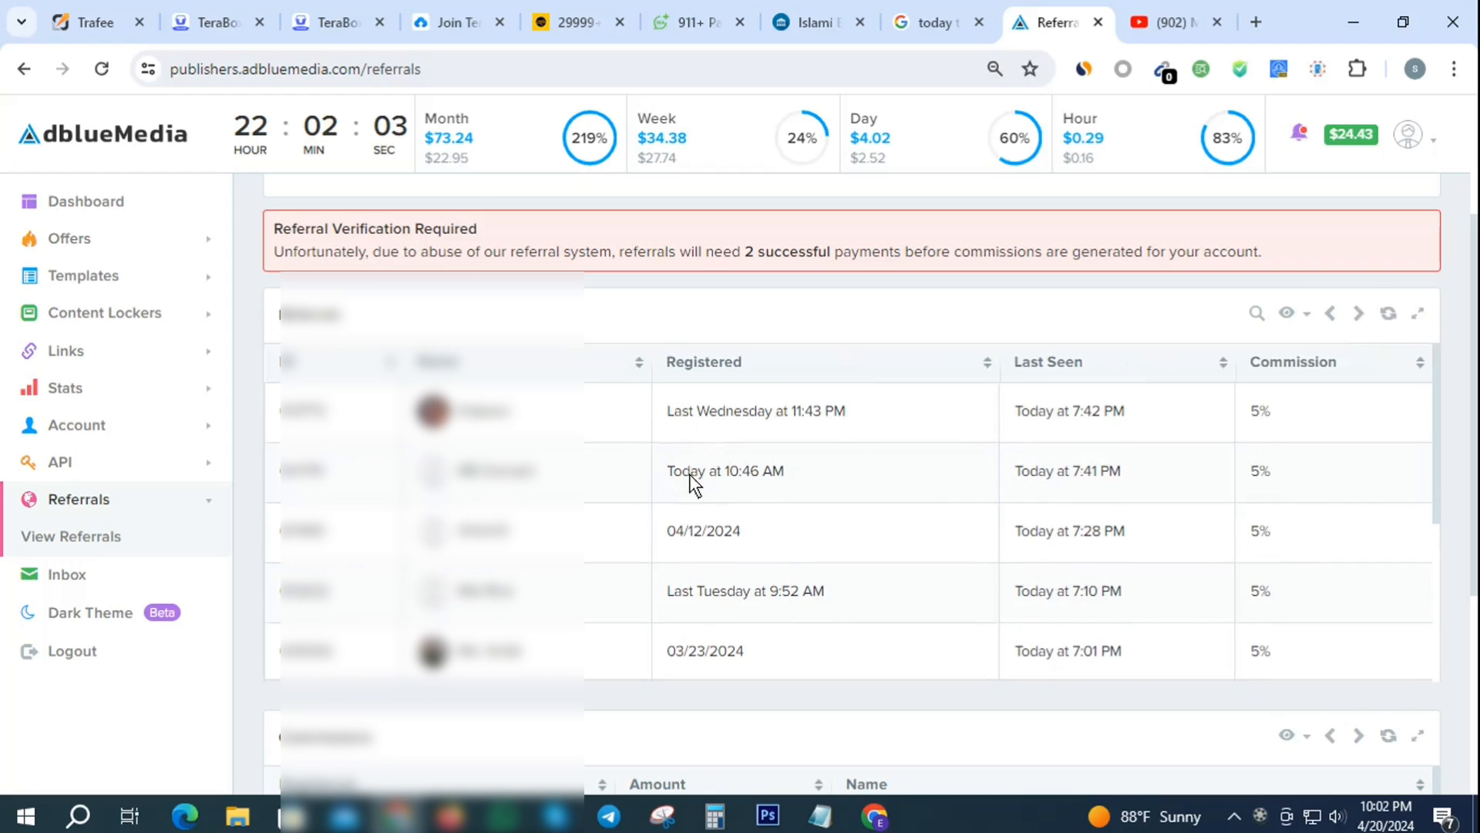
# - Keep paging forward four more pages to the 5% commission referrals and $0.09 entries
pyautogui.moveTo(783, 467)
pyautogui.scroll(-1, 858, 521)
pyautogui.scroll(-2, 860, 516)
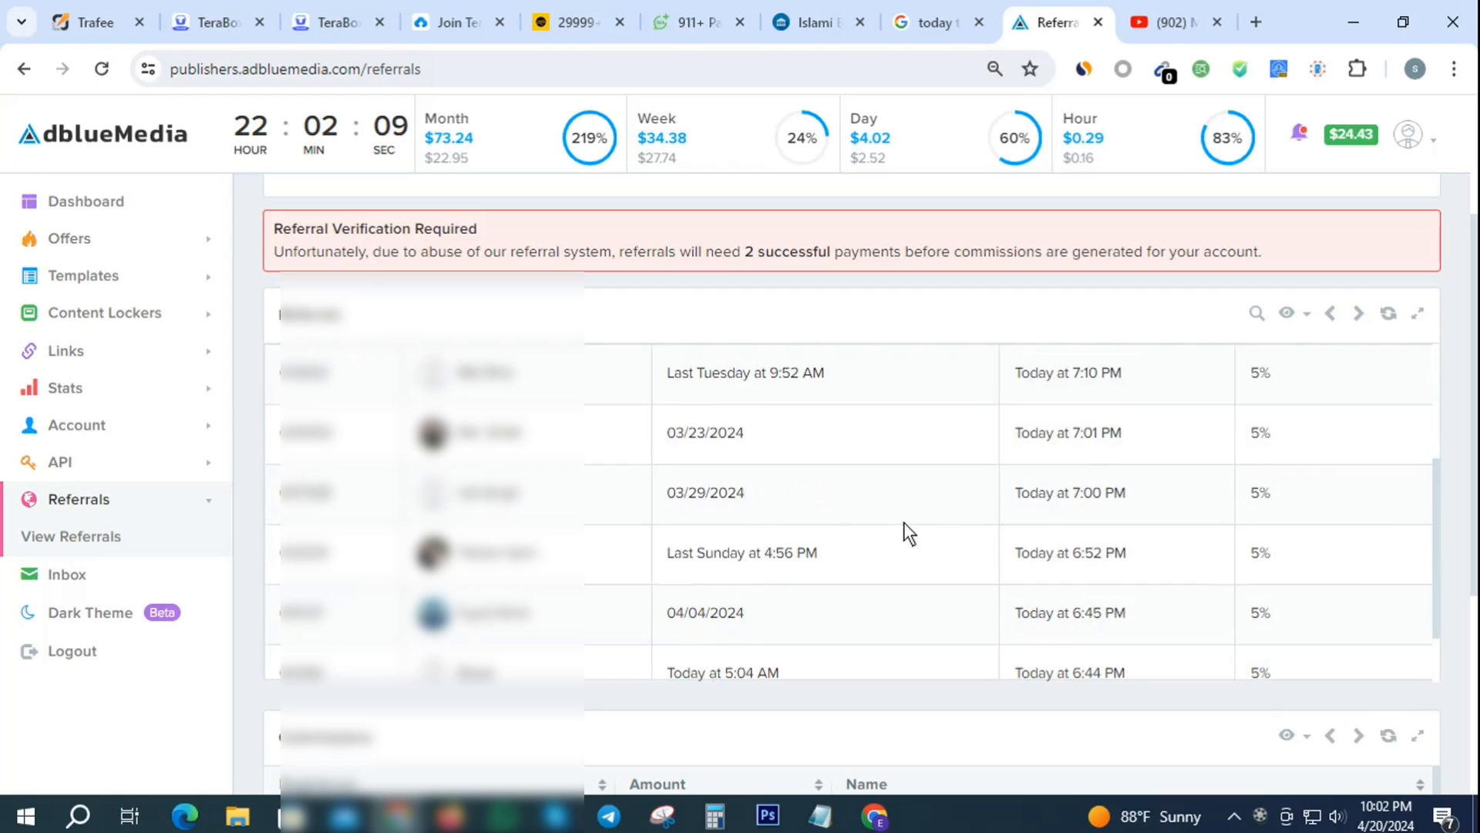
pyautogui.scroll(-1, 848, 555)
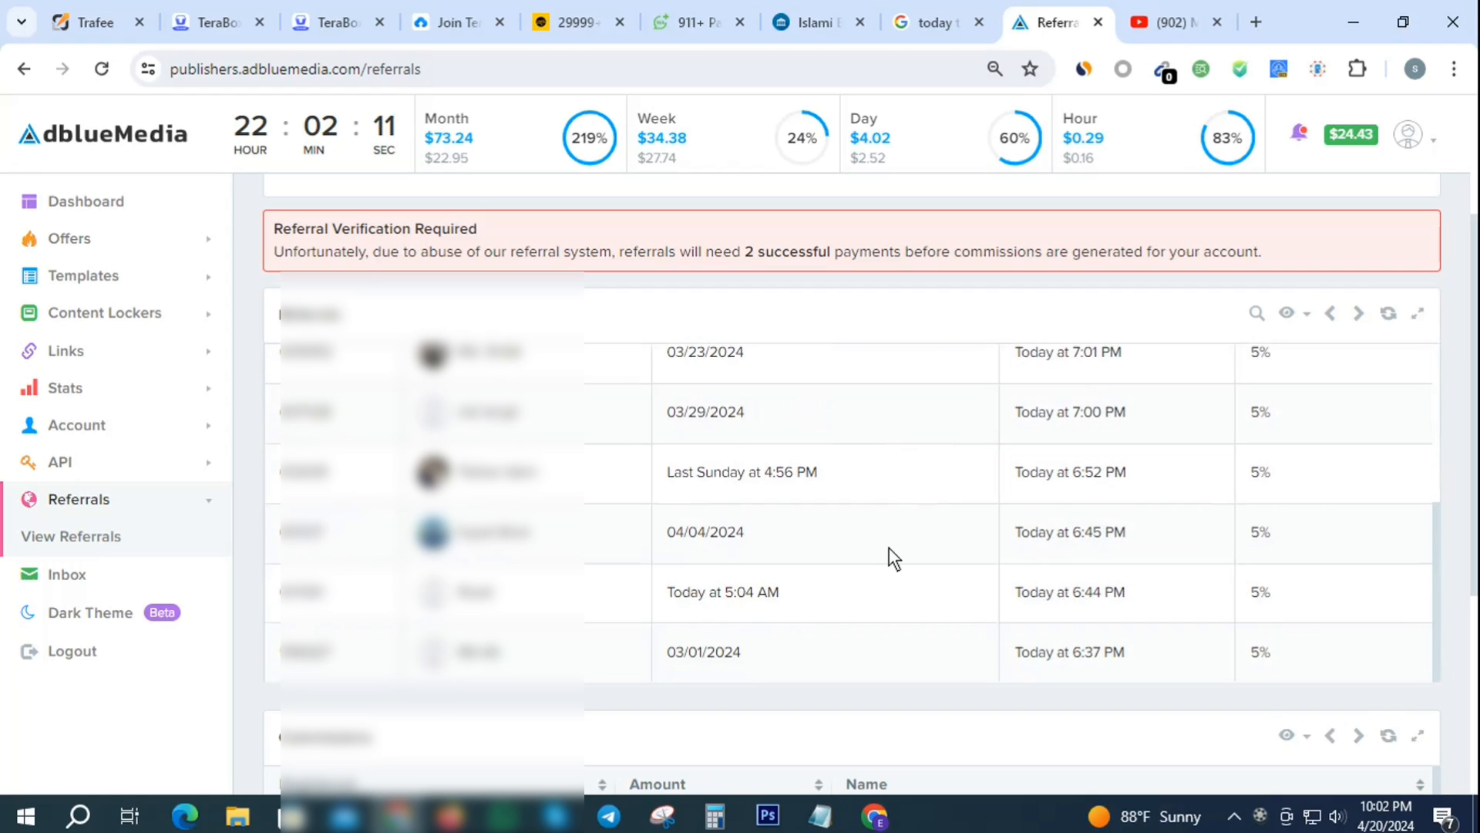
pyautogui.click(1358, 312)
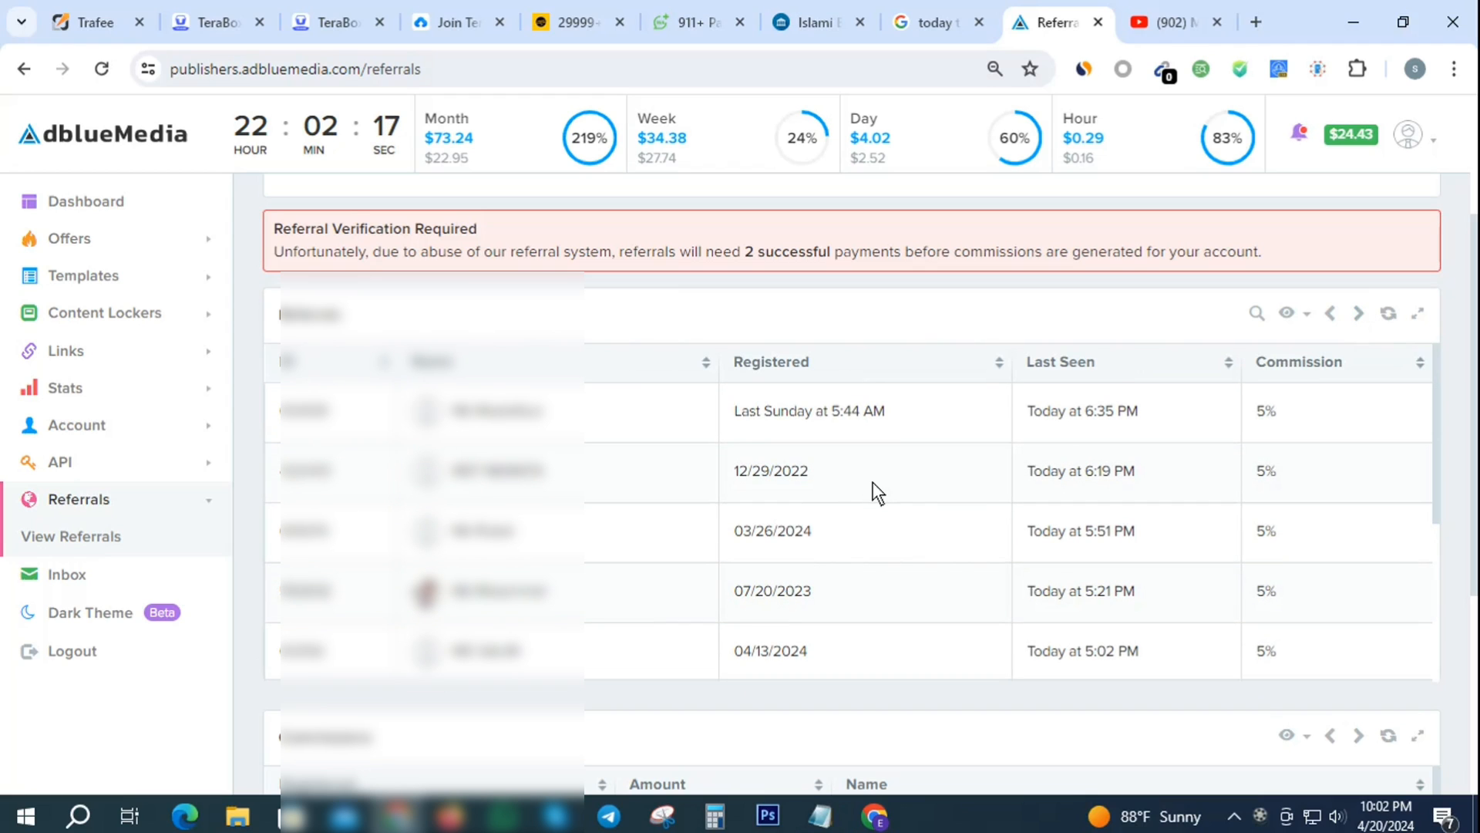
pyautogui.scroll(-1, 893, 471)
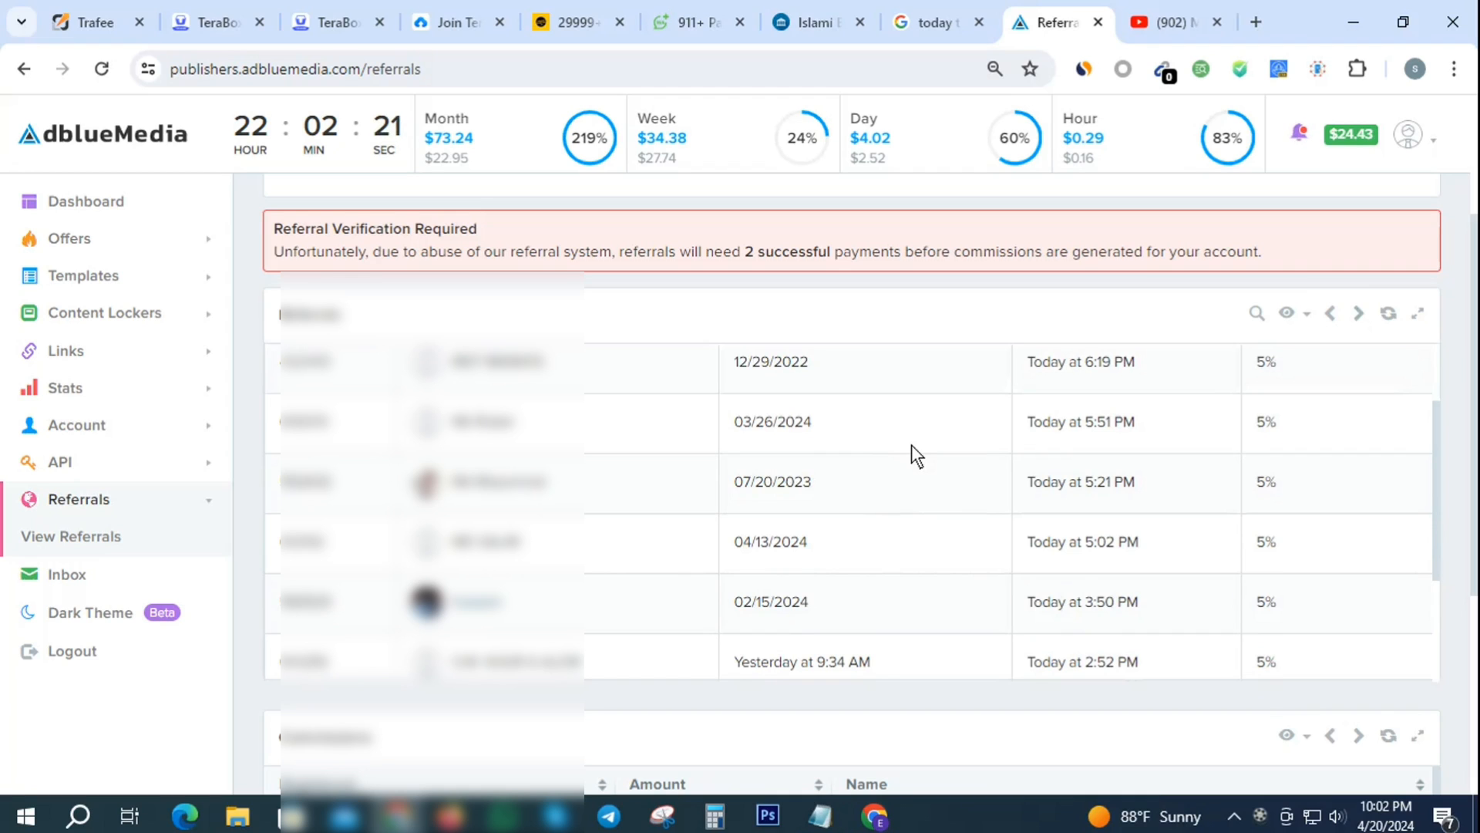
pyautogui.scroll(-1, 911, 444)
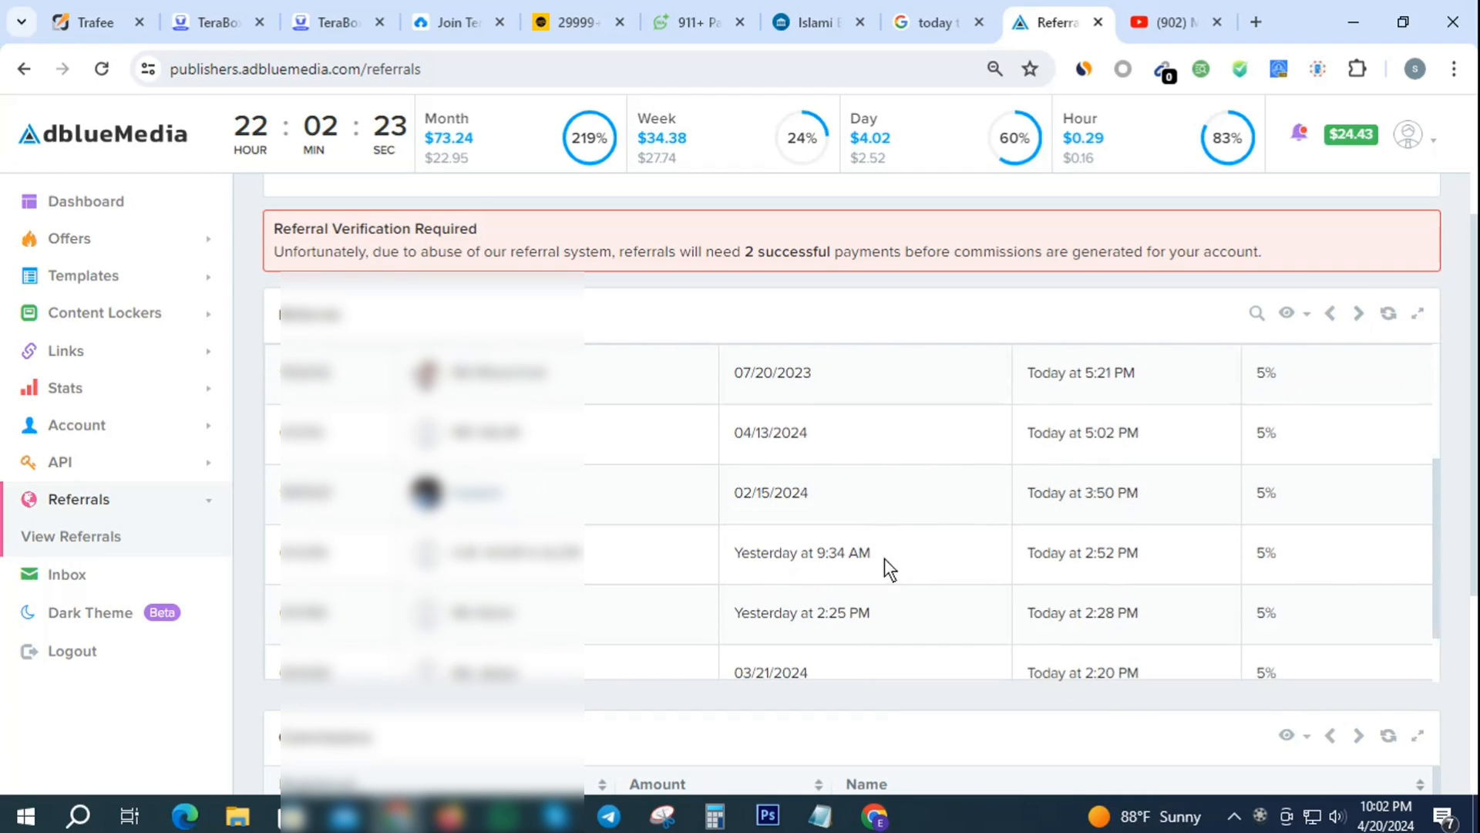
pyautogui.scroll(-1, 849, 558)
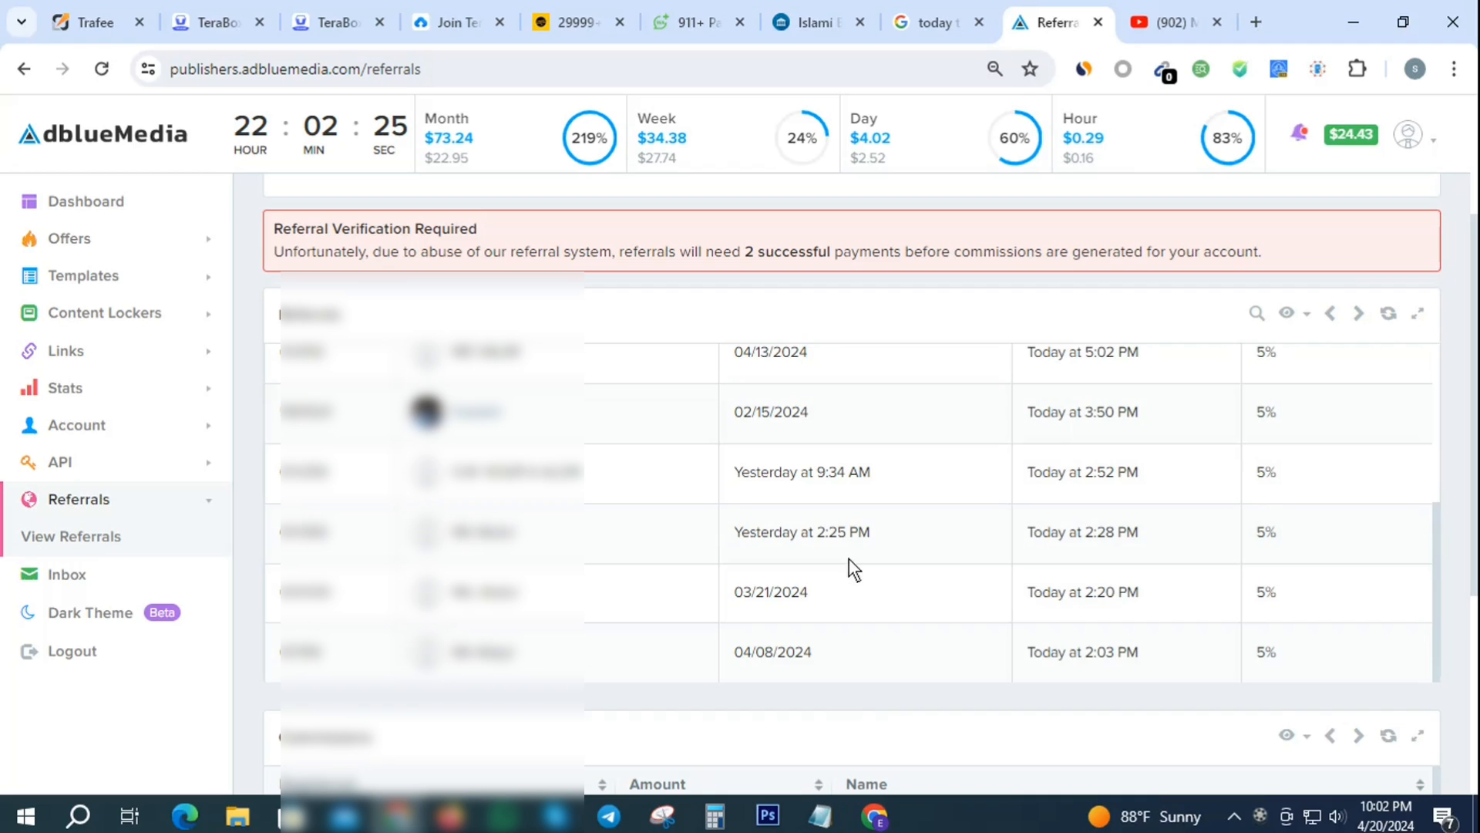
pyautogui.click(1356, 316)
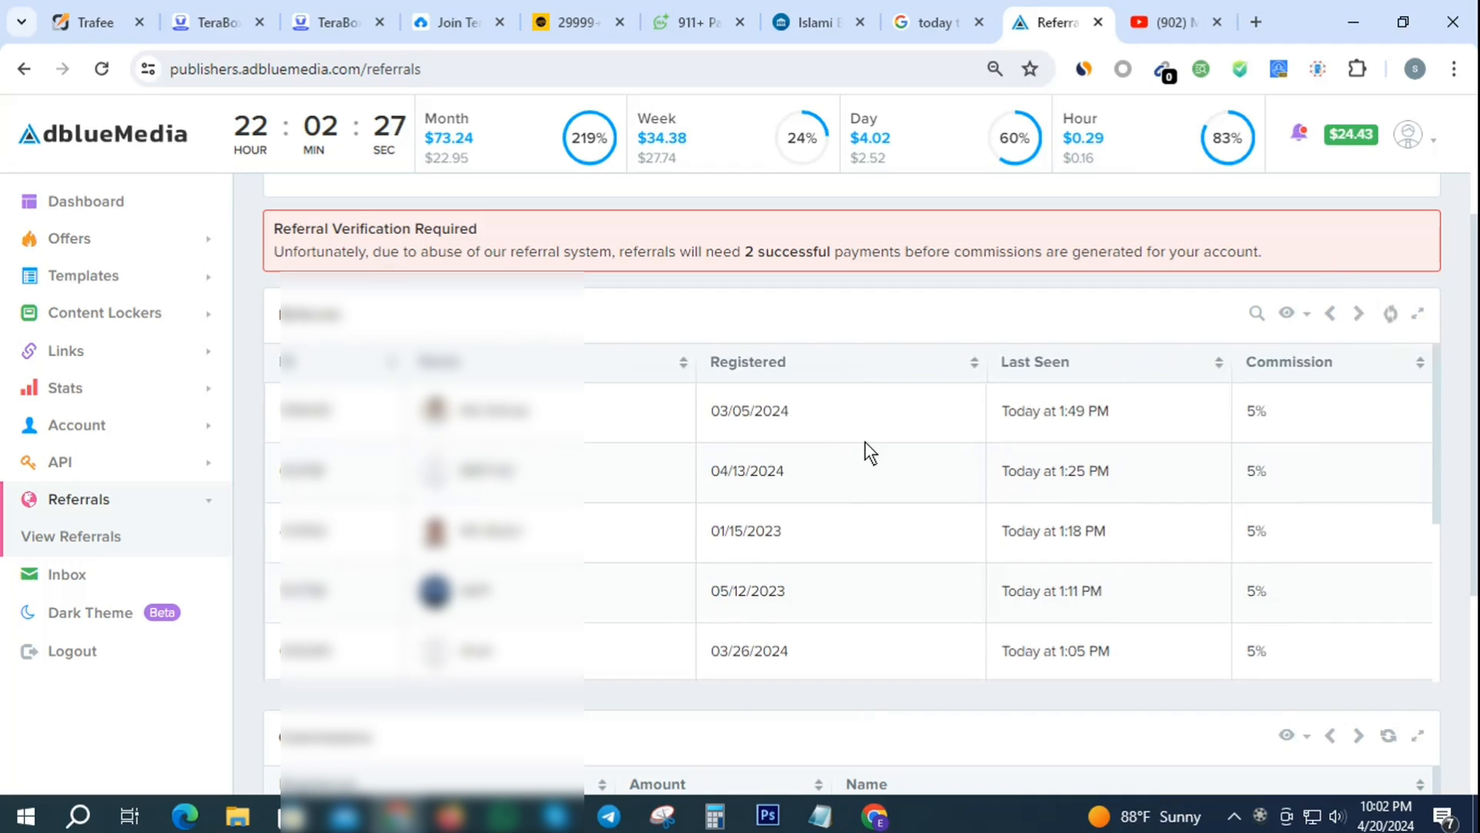
pyautogui.scroll(-3, 865, 441)
pyautogui.scroll(-1, 865, 441)
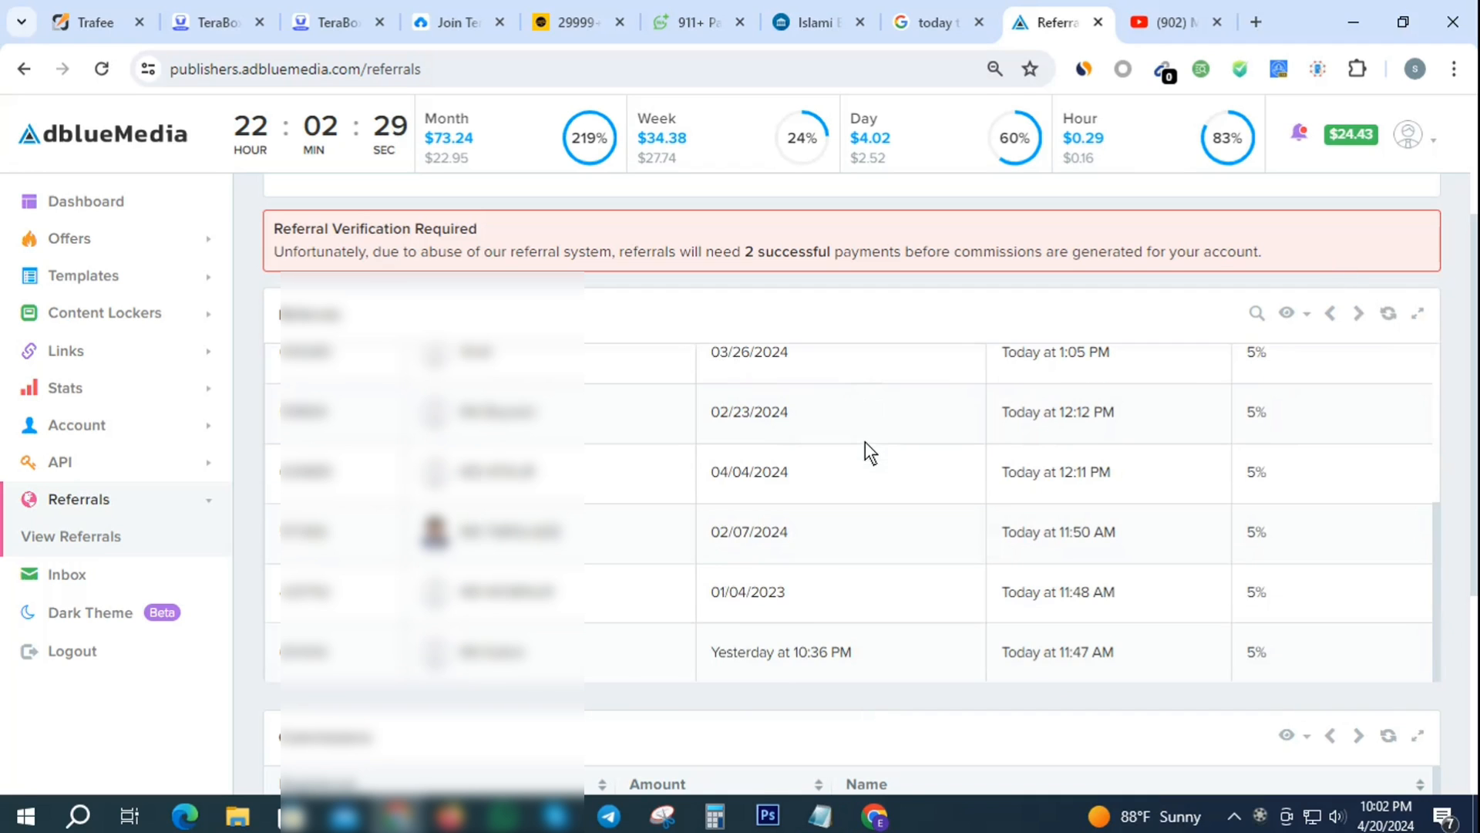
pyautogui.click(1358, 313)
pyautogui.scroll(-2, 833, 493)
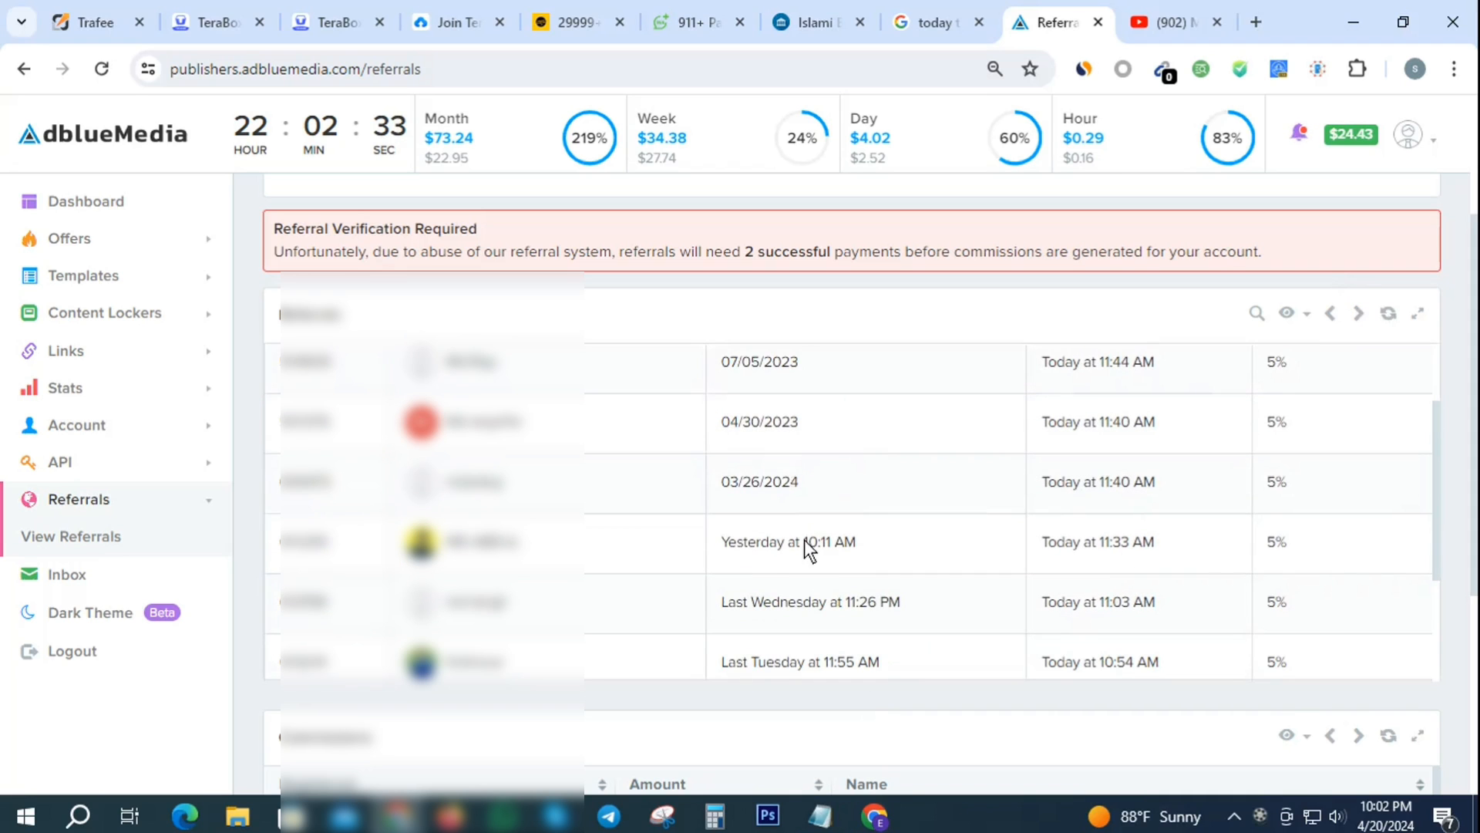
pyautogui.scroll(-2, 840, 606)
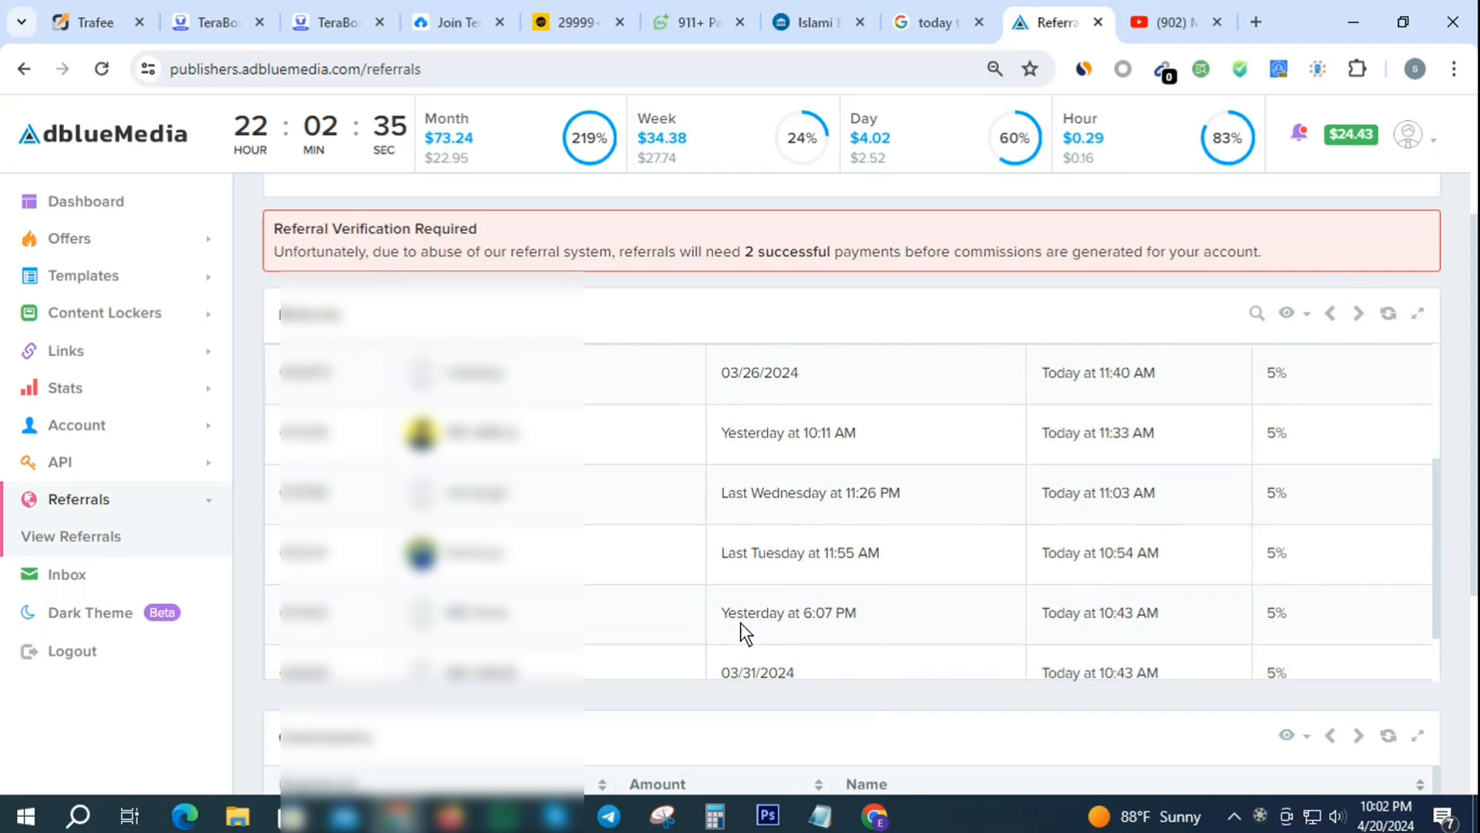
pyautogui.scroll(-1, 896, 585)
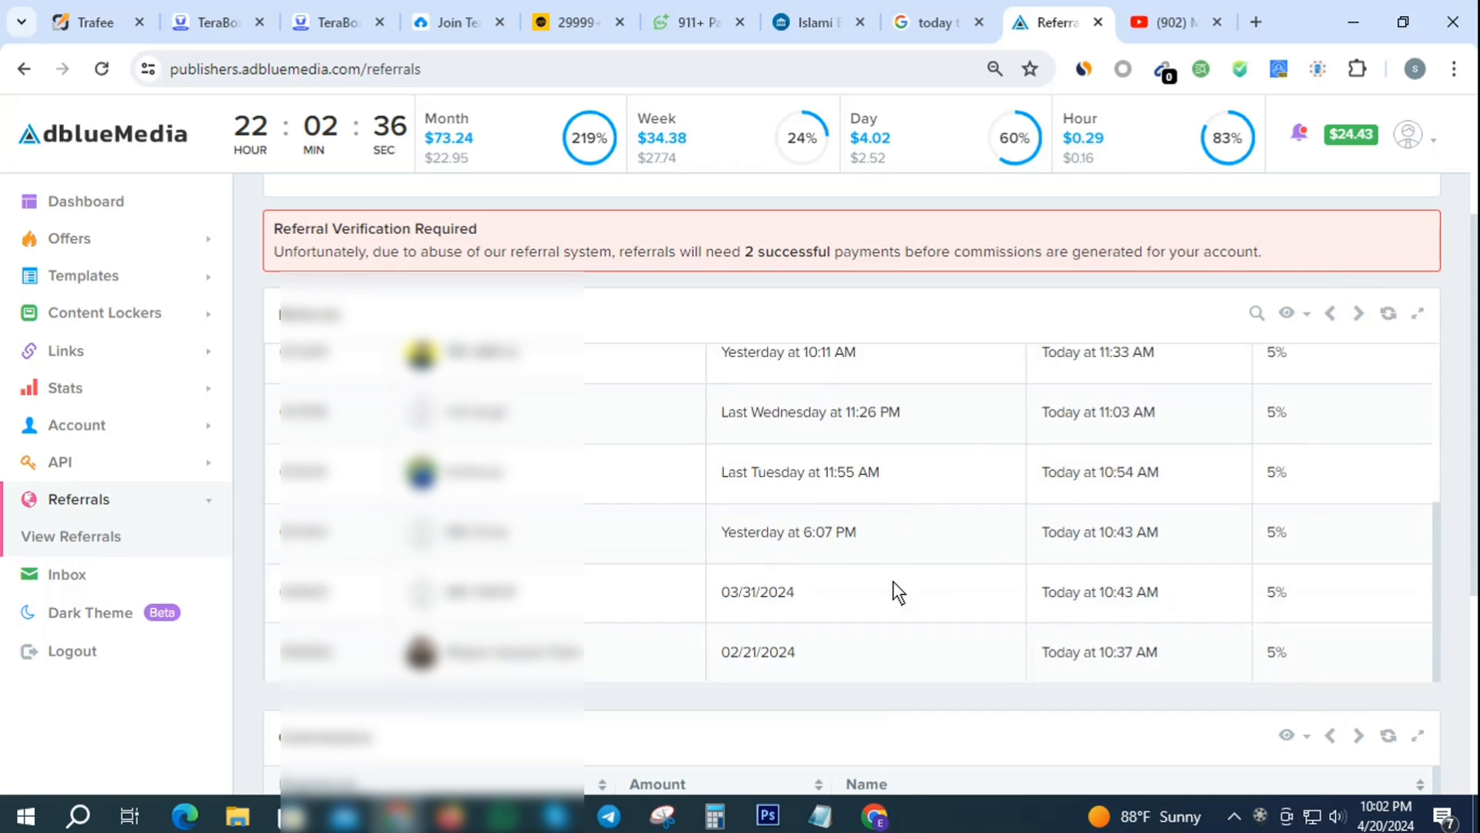
pyautogui.click(1358, 311)
pyautogui.scroll(-1, 905, 488)
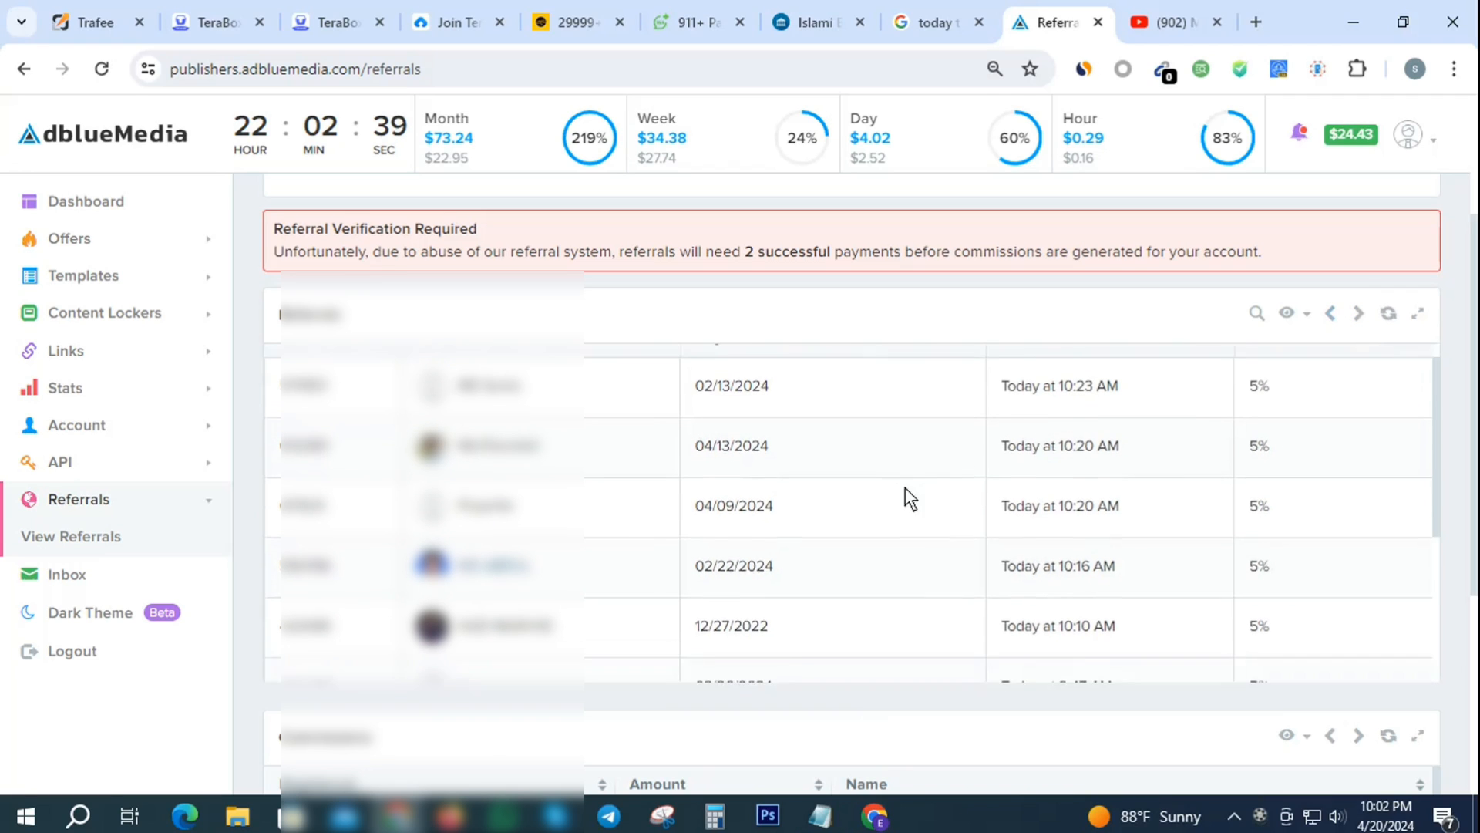
pyautogui.scroll(-3, 905, 487)
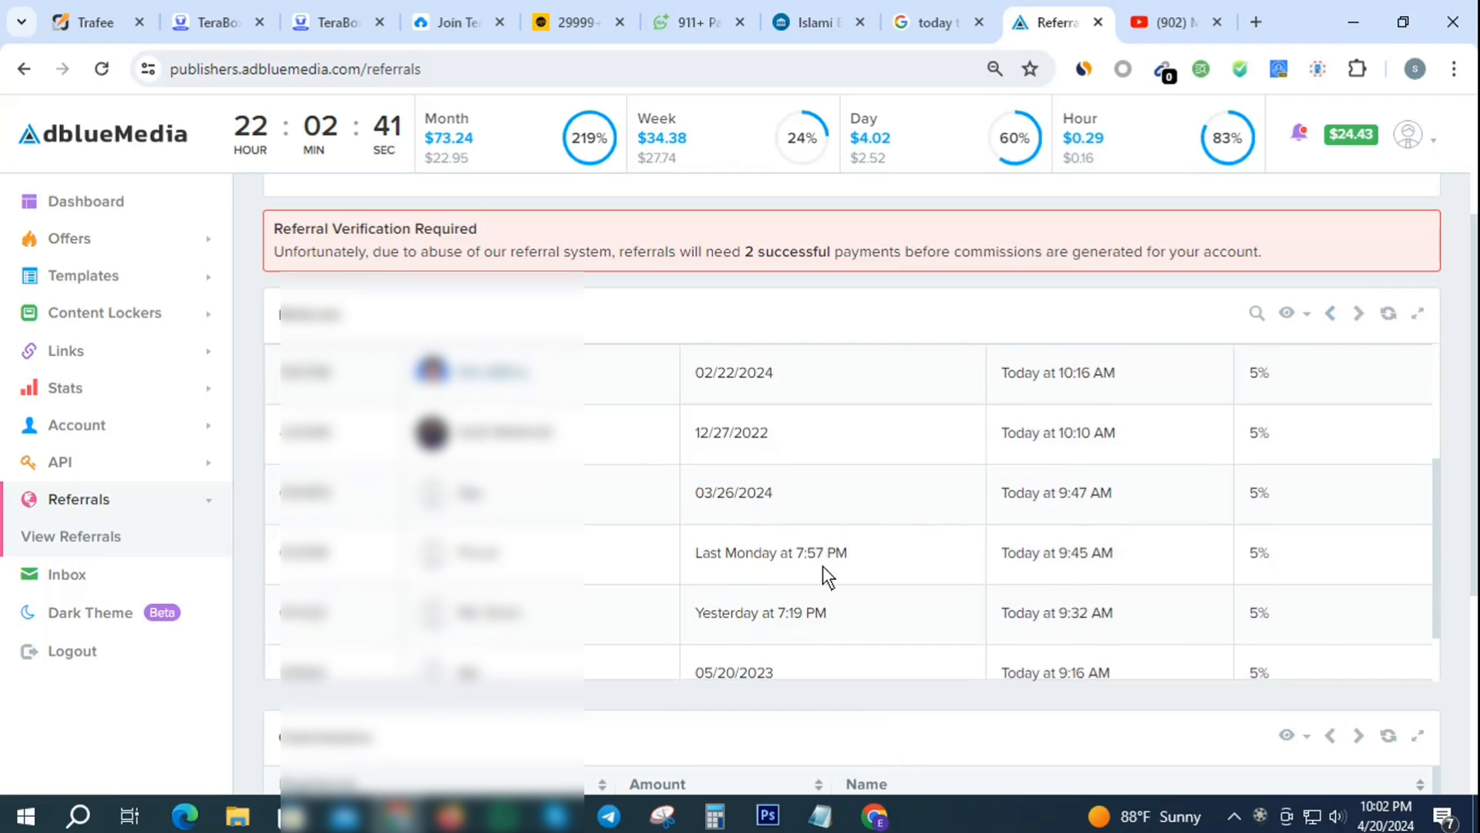
pyautogui.scroll(-2, 788, 594)
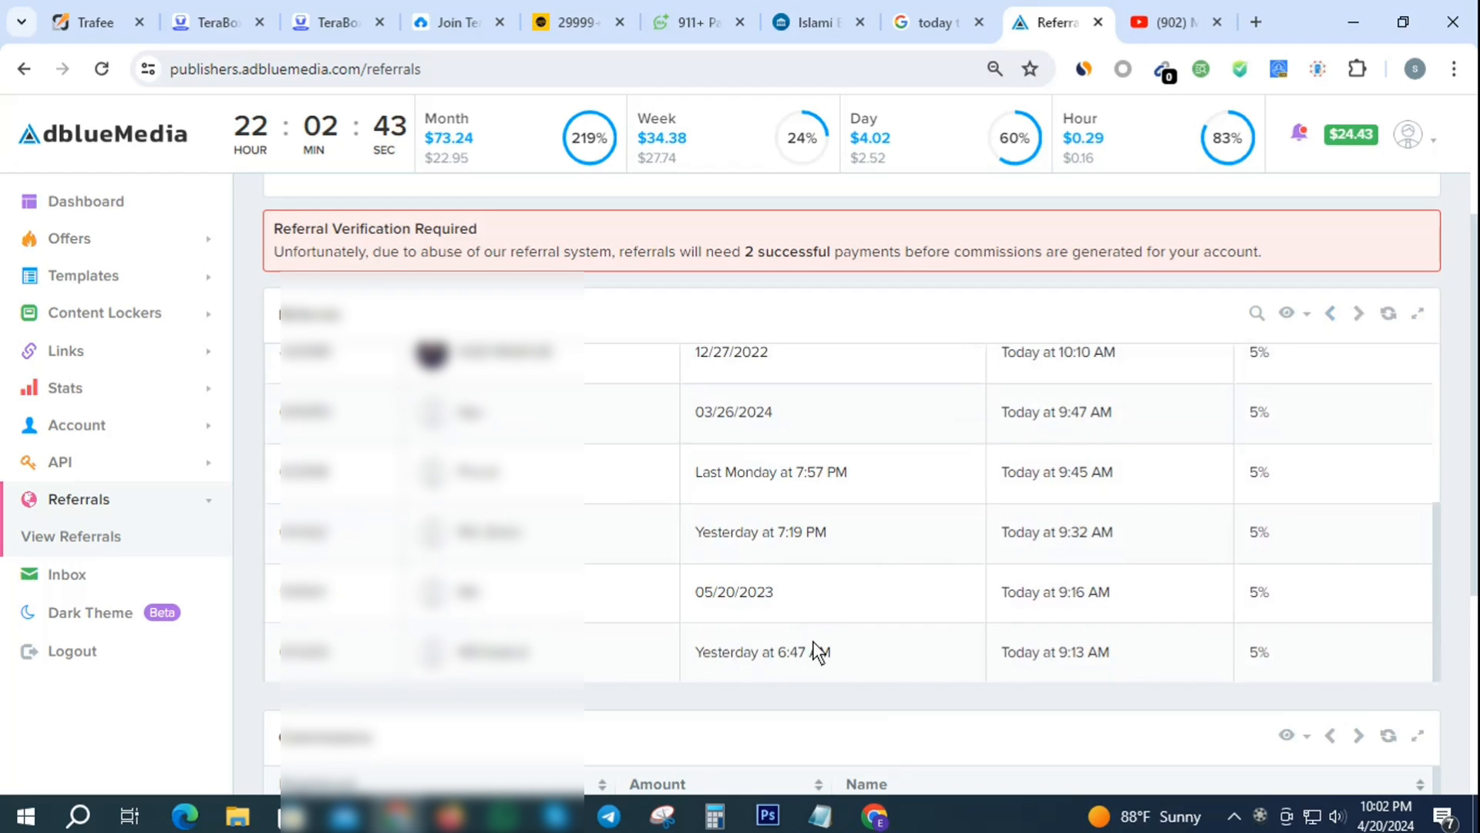
pyautogui.scroll(-2, 817, 651)
pyautogui.scroll(5, 835, 635)
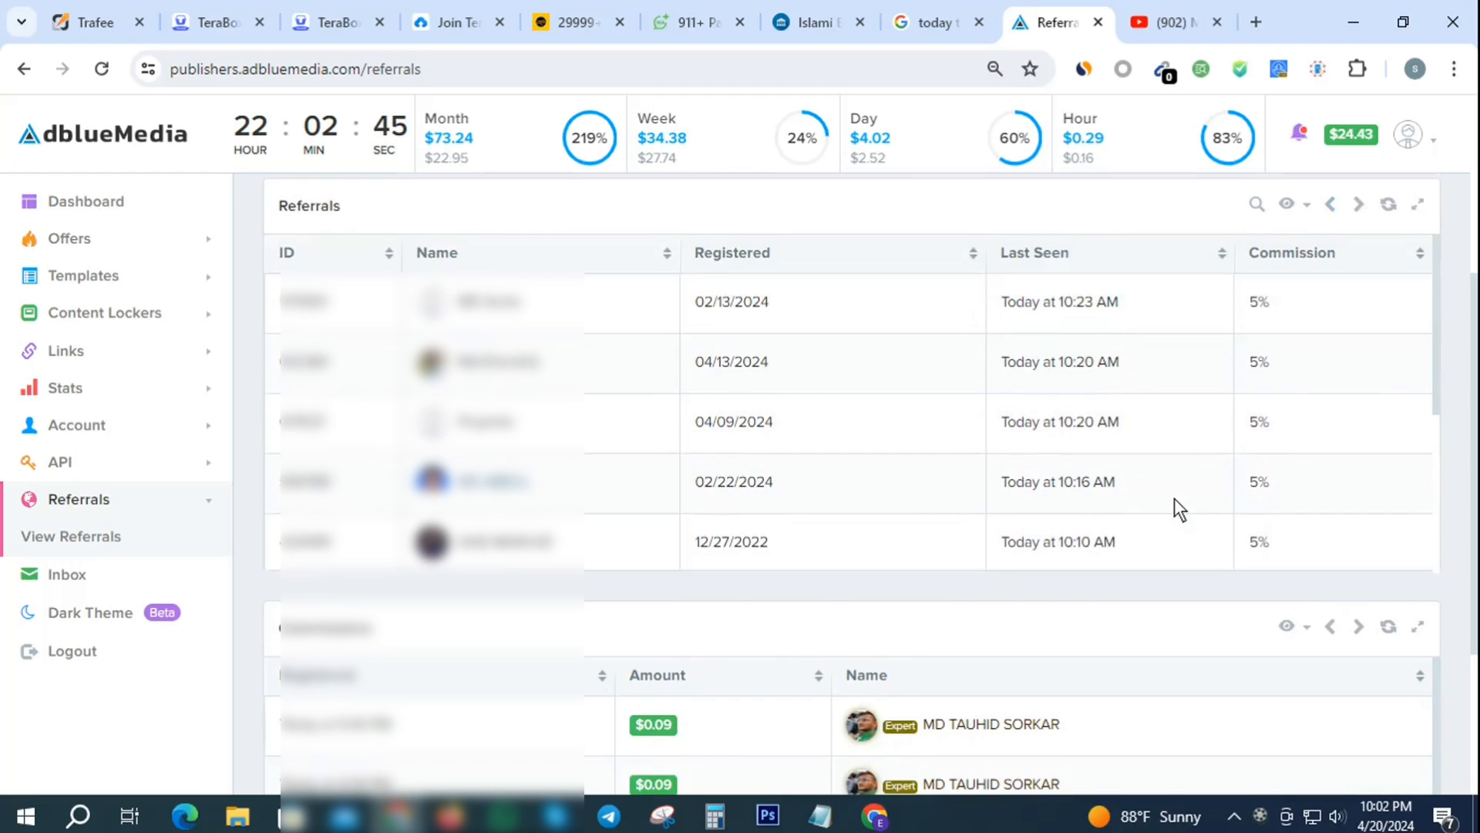
# - Select the Registration Page referral link and copy it to the clipboard
pyautogui.scroll(4, 1177, 663)
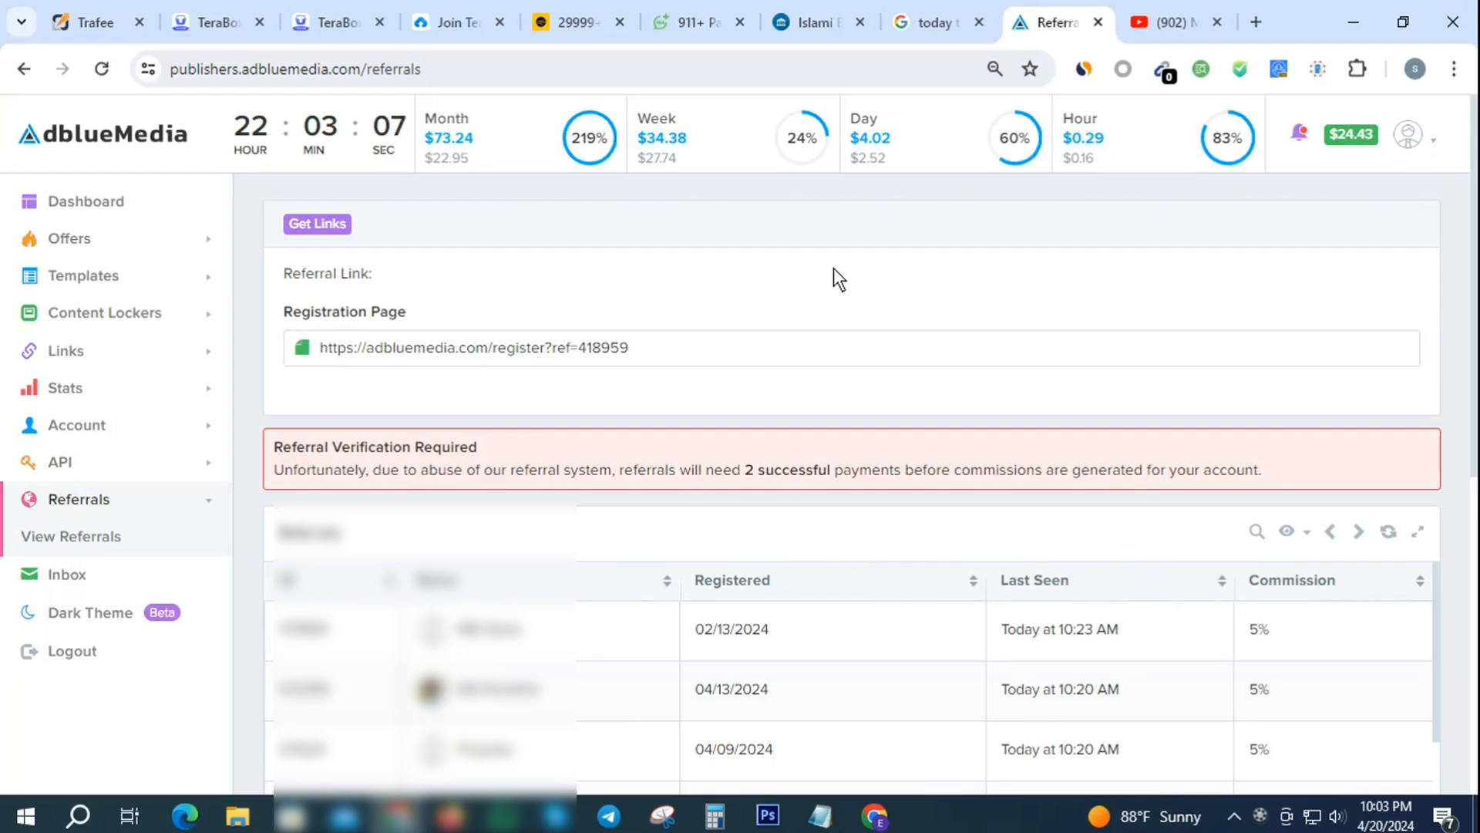
pyautogui.moveTo(644, 348); pyautogui.dragTo(313, 343)
pyautogui.rightClick(446, 344)
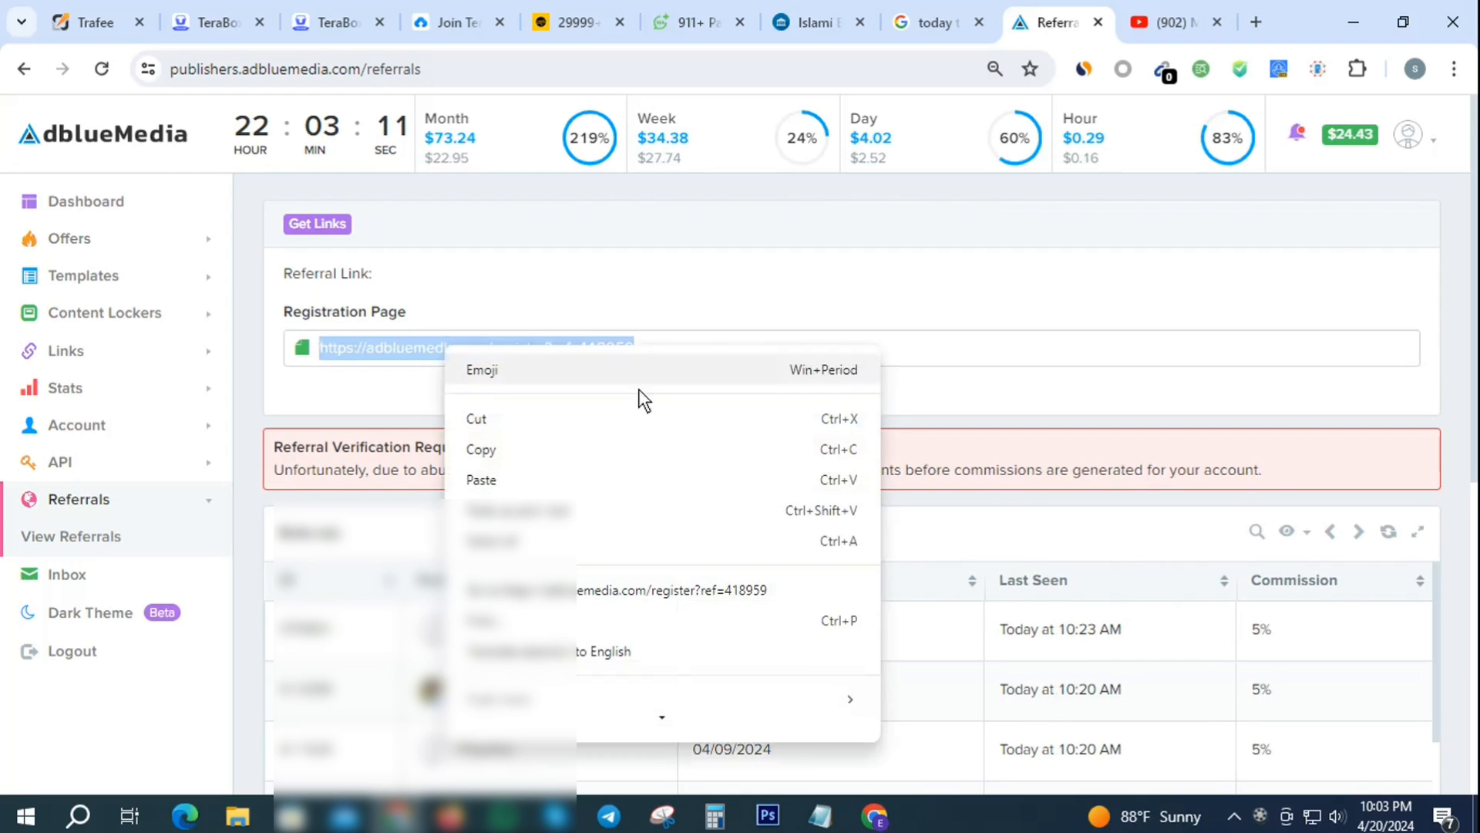
pyautogui.click(500, 450)
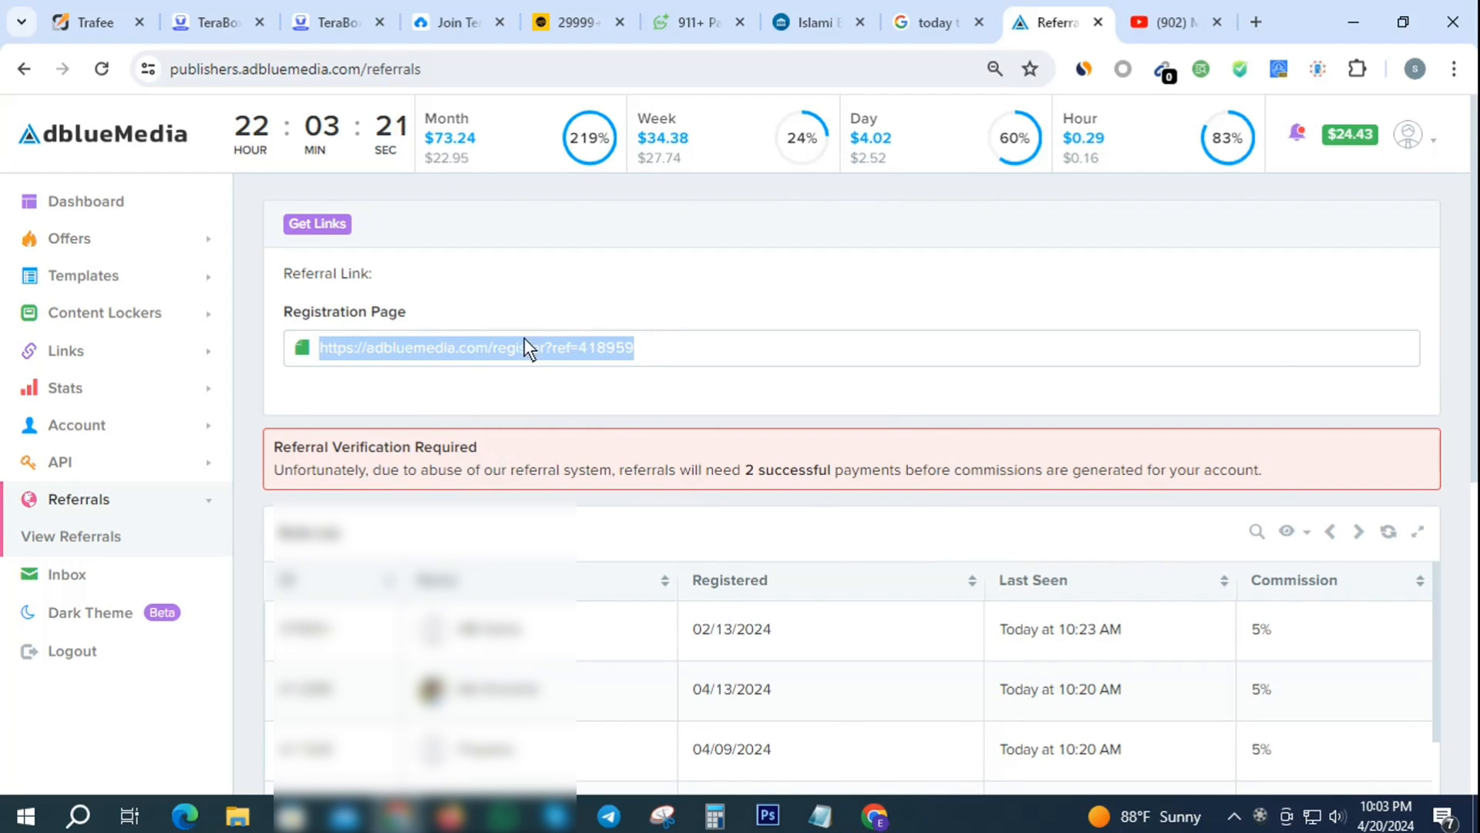
pyautogui.rightClick(502, 350)
pyautogui.click(537, 453)
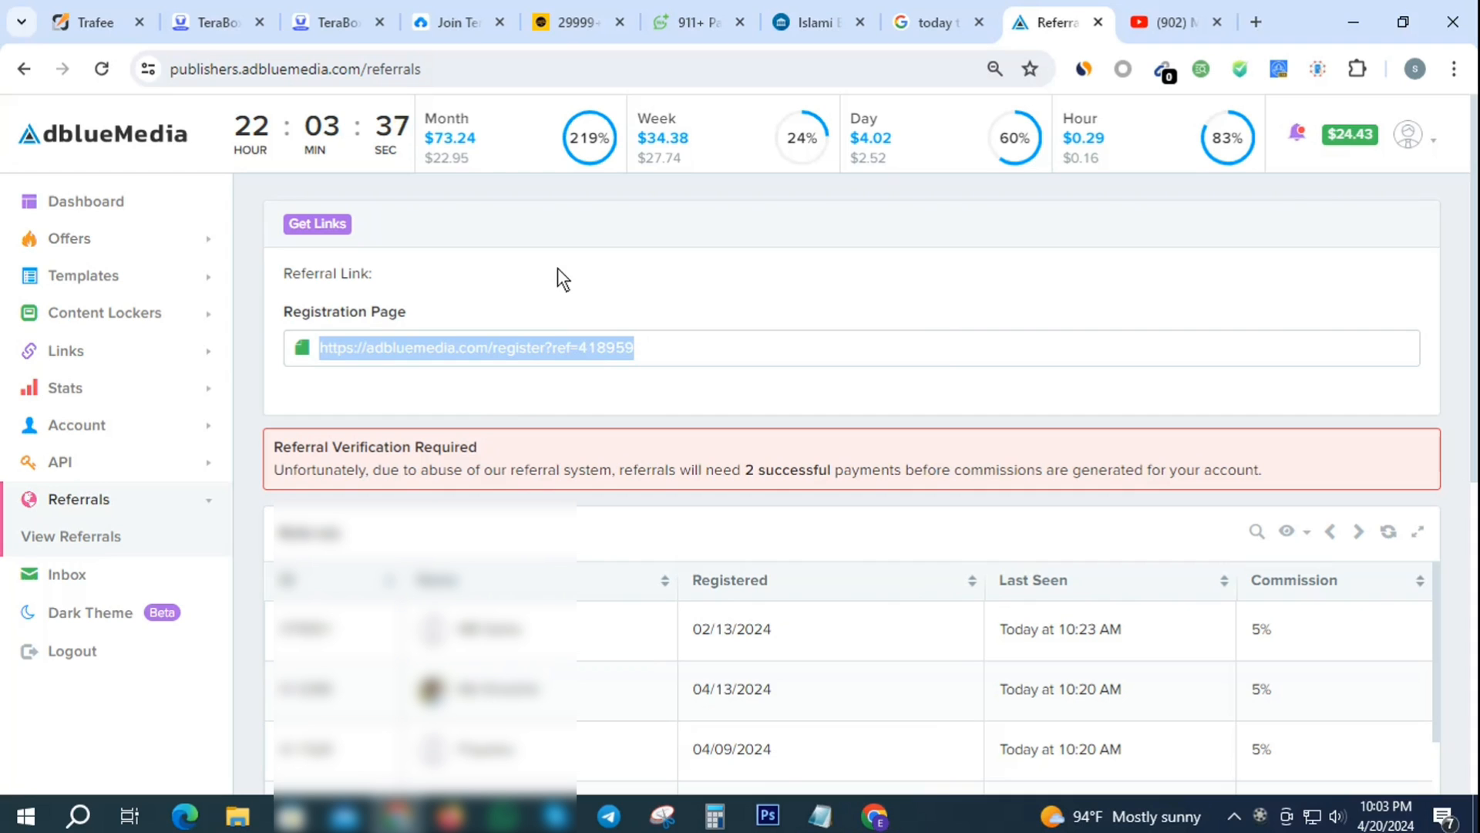
pyautogui.rightClick(505, 343)
pyautogui.click(572, 446)
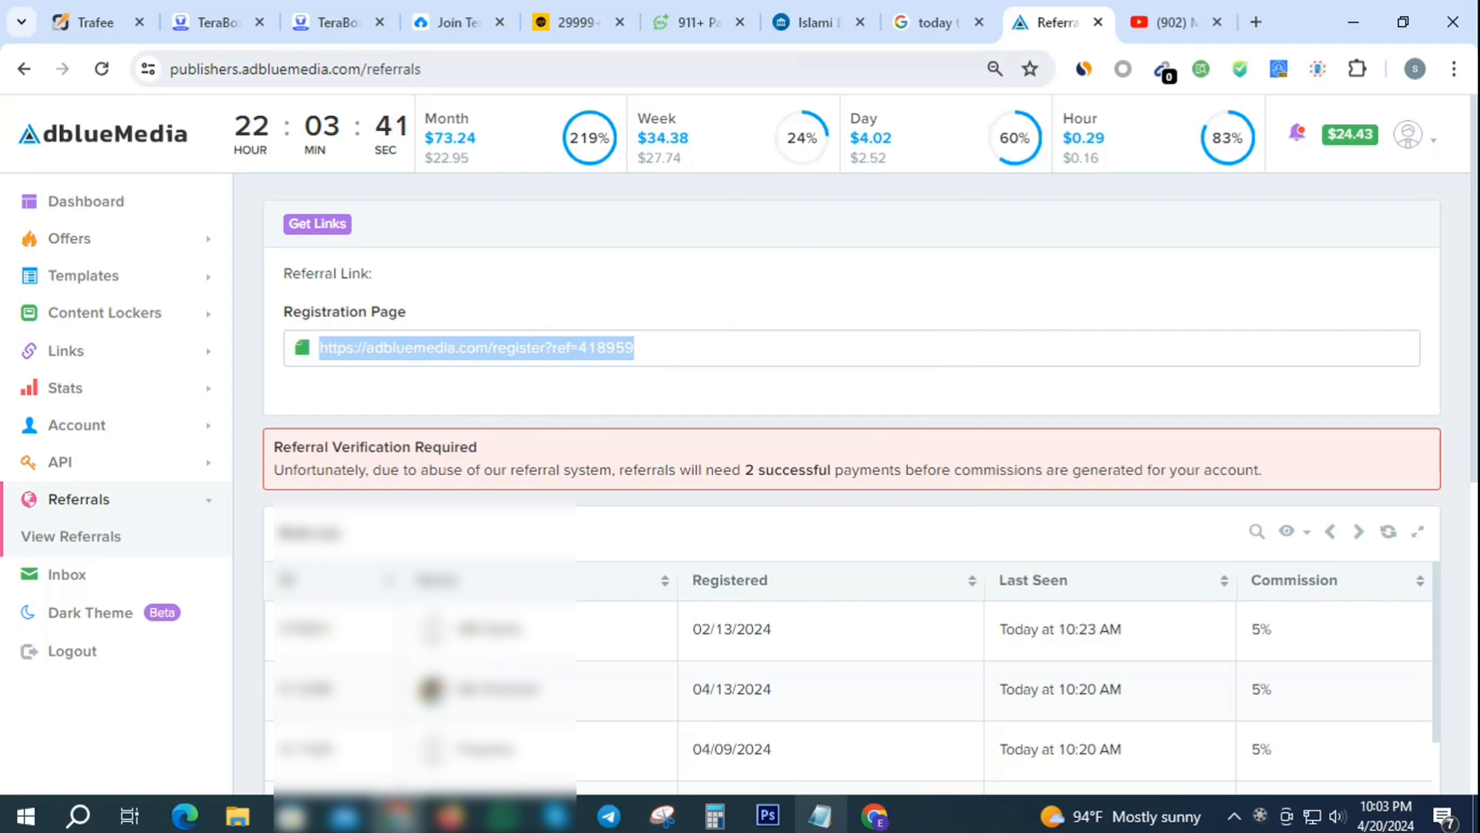
# - Open the copied referral link in a new tab of the Gmail Chrome window
pyautogui.click(875, 816)
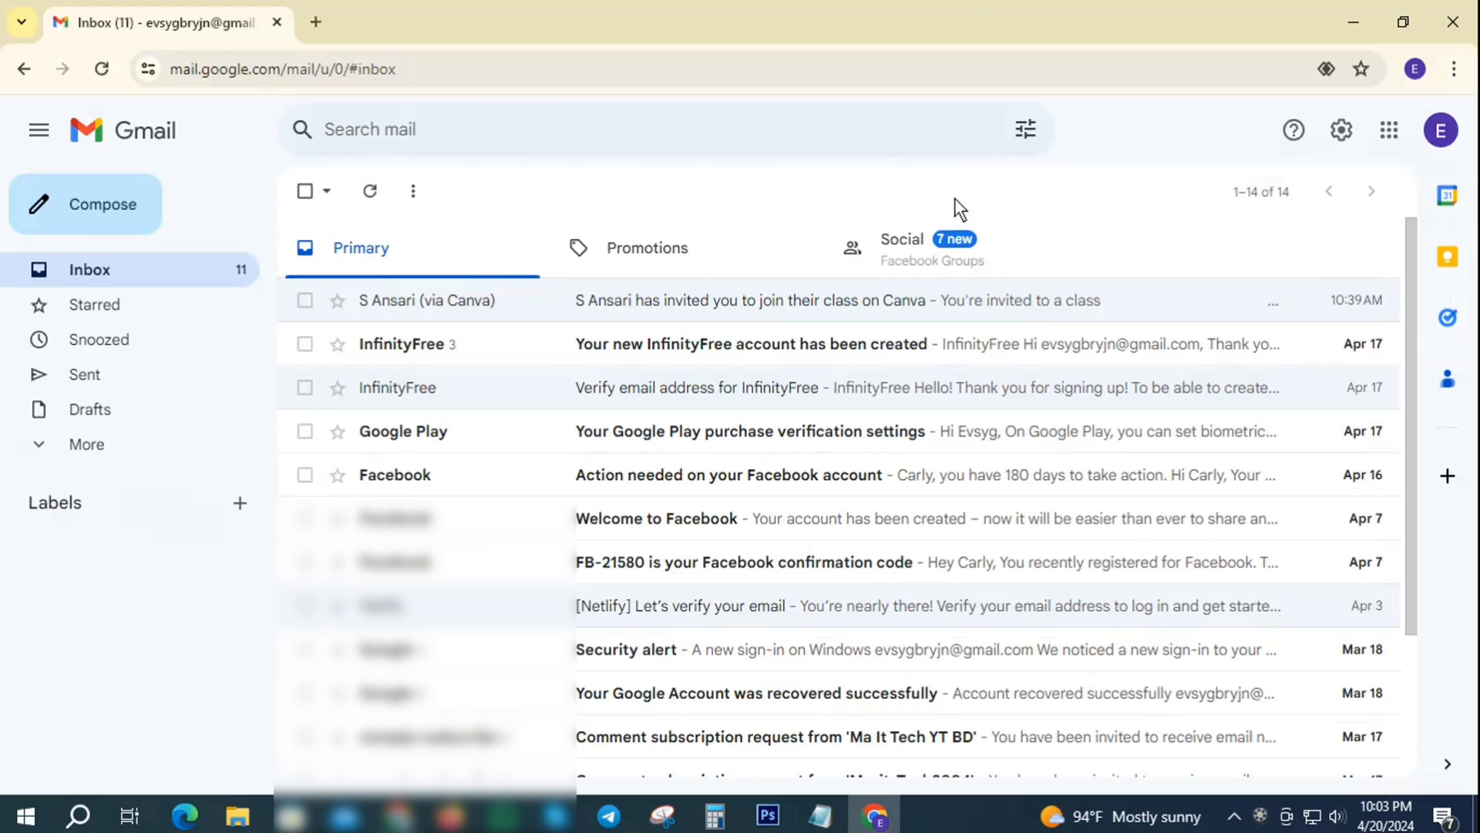
pyautogui.click(319, 25)
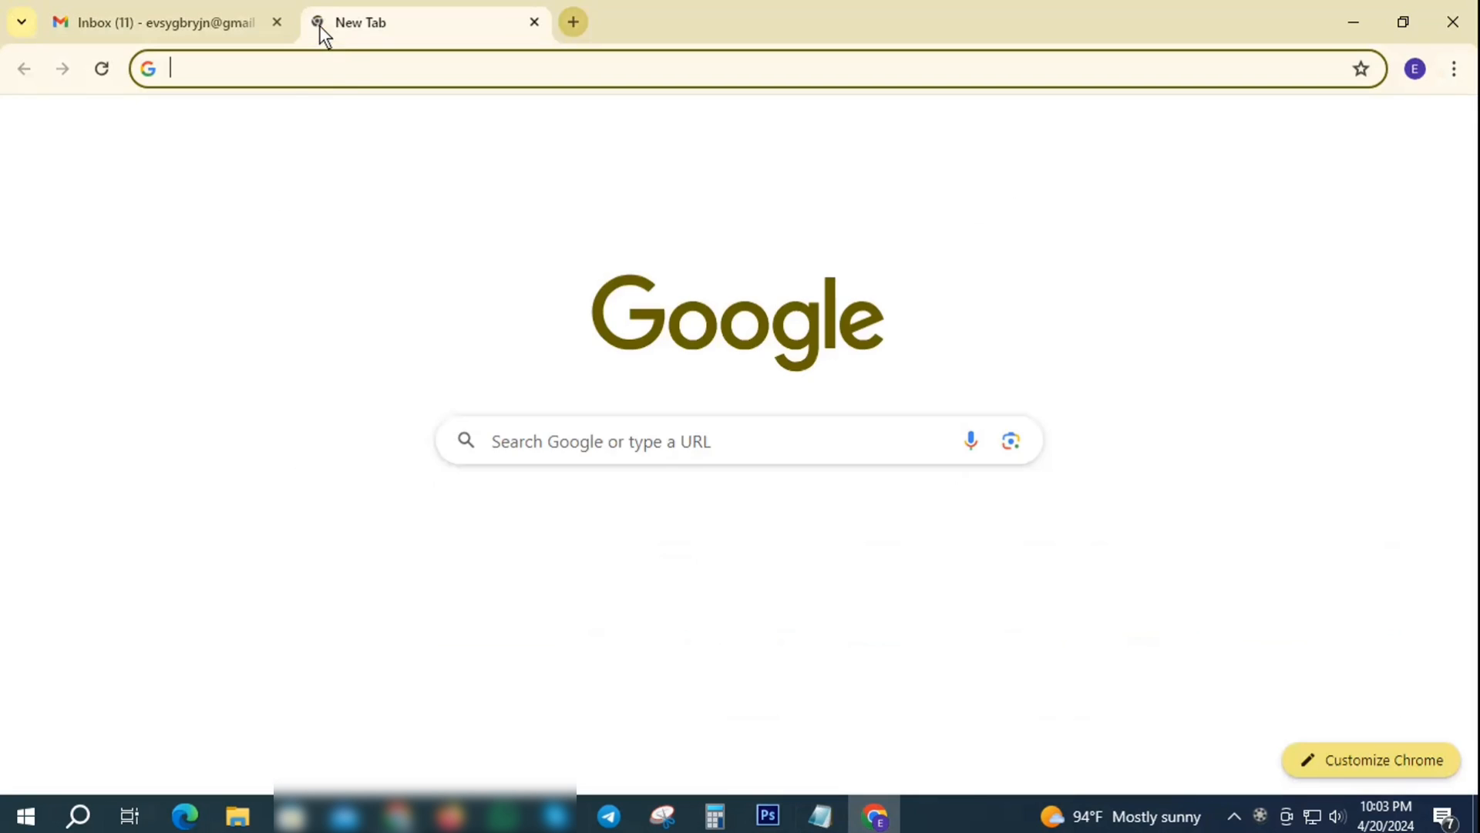
pyautogui.click(311, 72)
pyautogui.hotkey('ctrl', 'v')
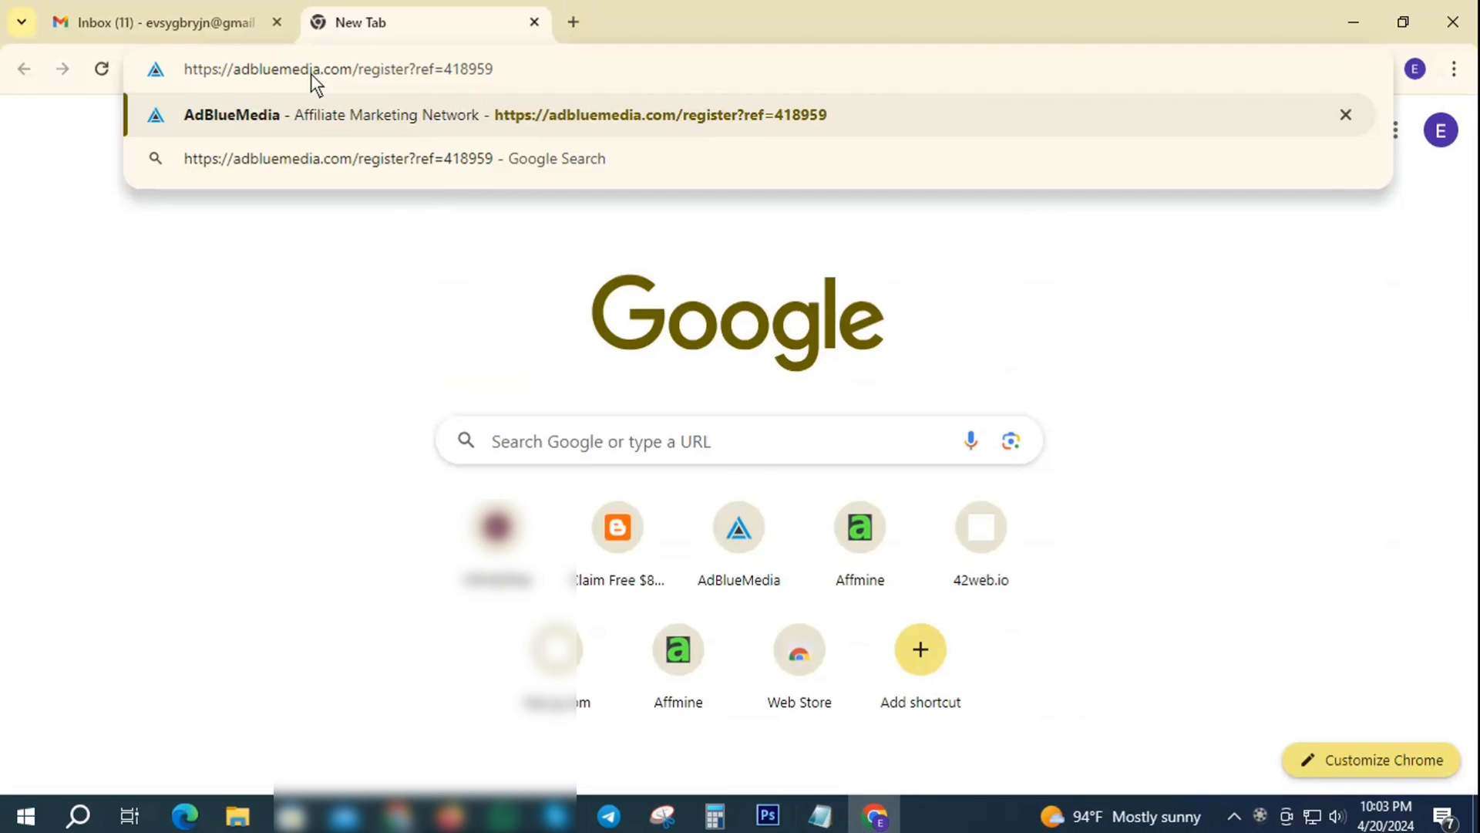
pyautogui.press('Return')
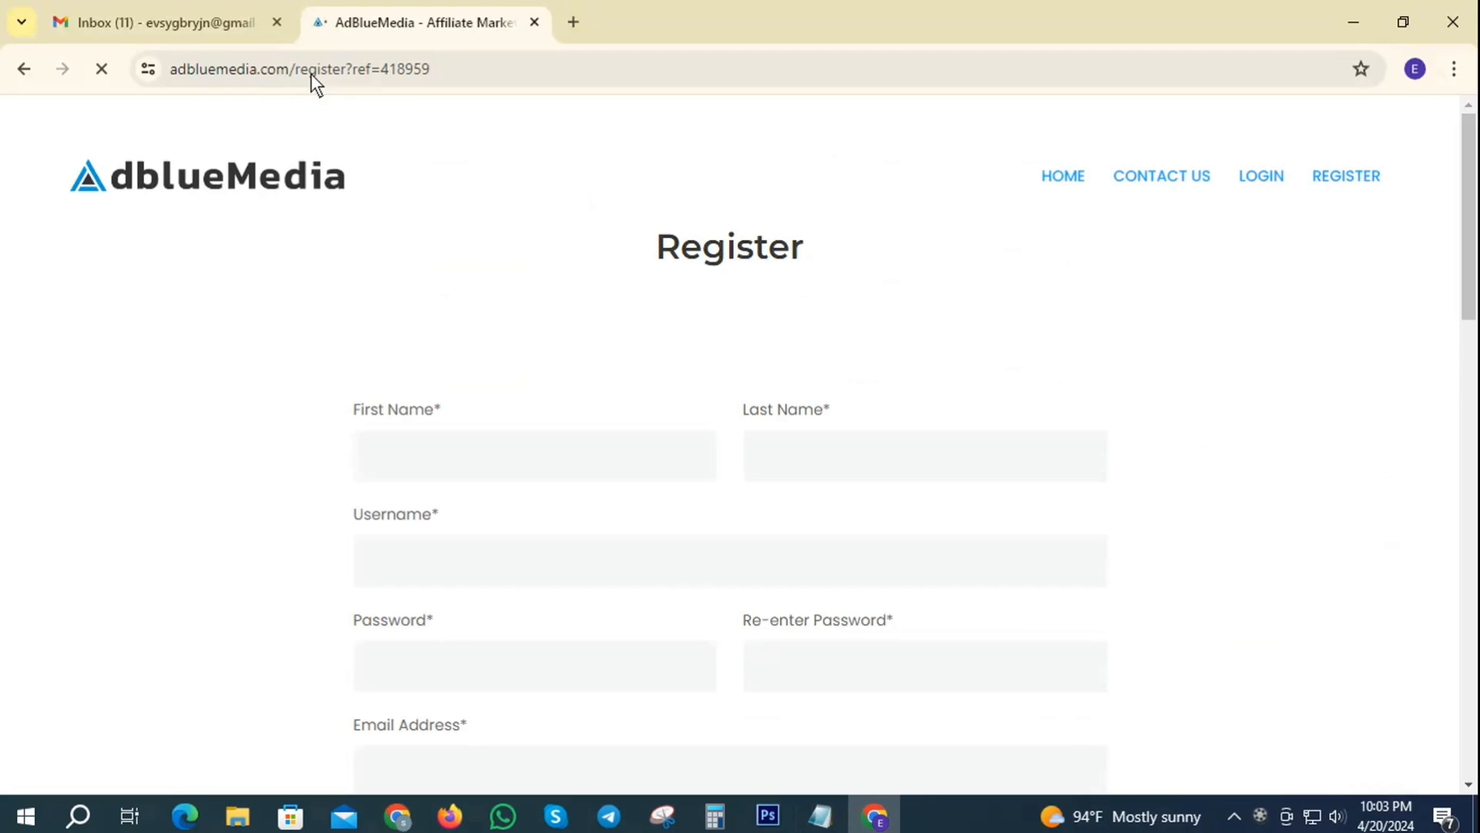
pyautogui.scroll(-10, 927, 440)
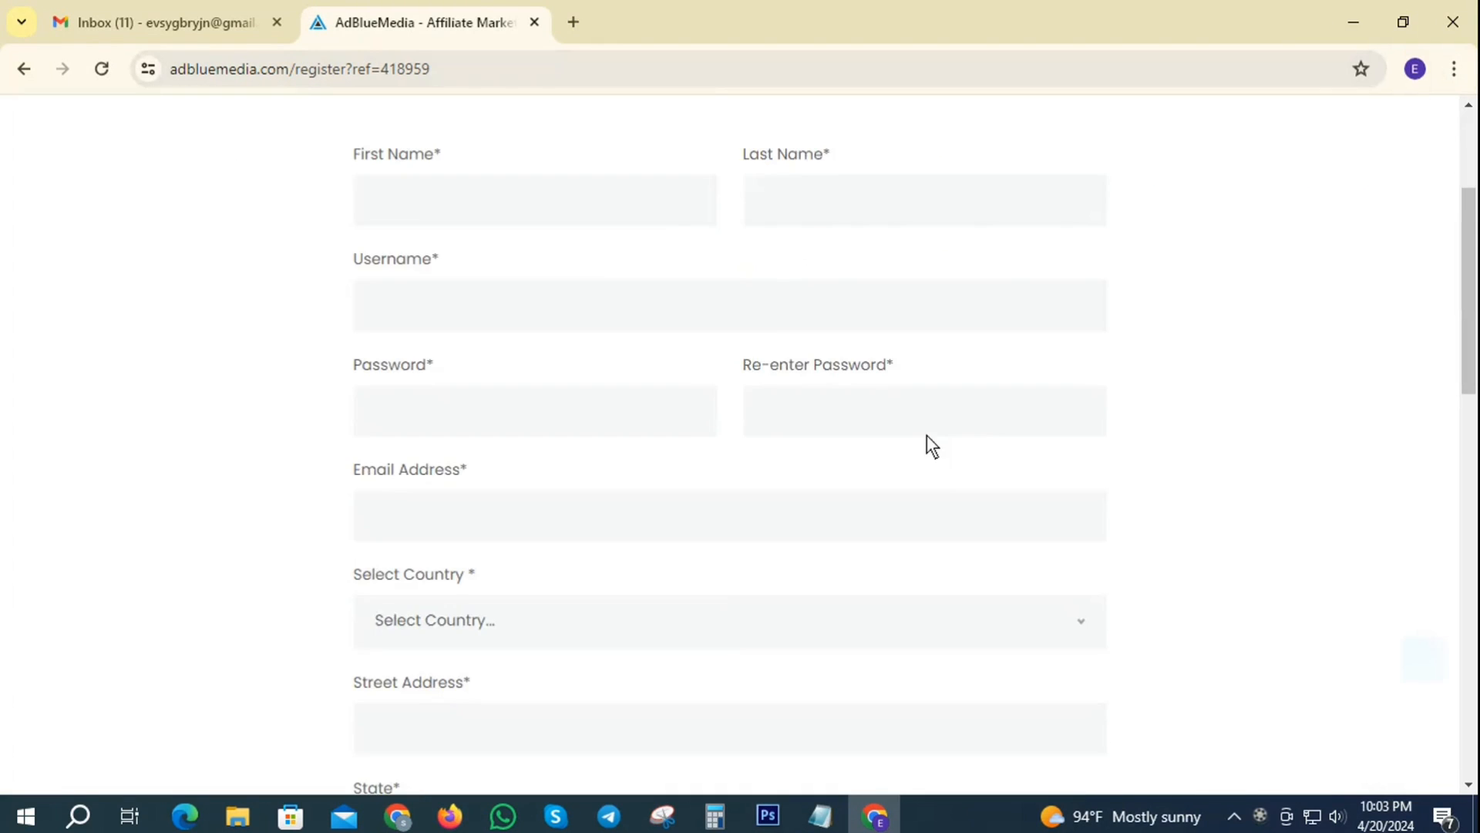
pyautogui.scroll(7, 972, 478)
pyautogui.scroll(3, 995, 509)
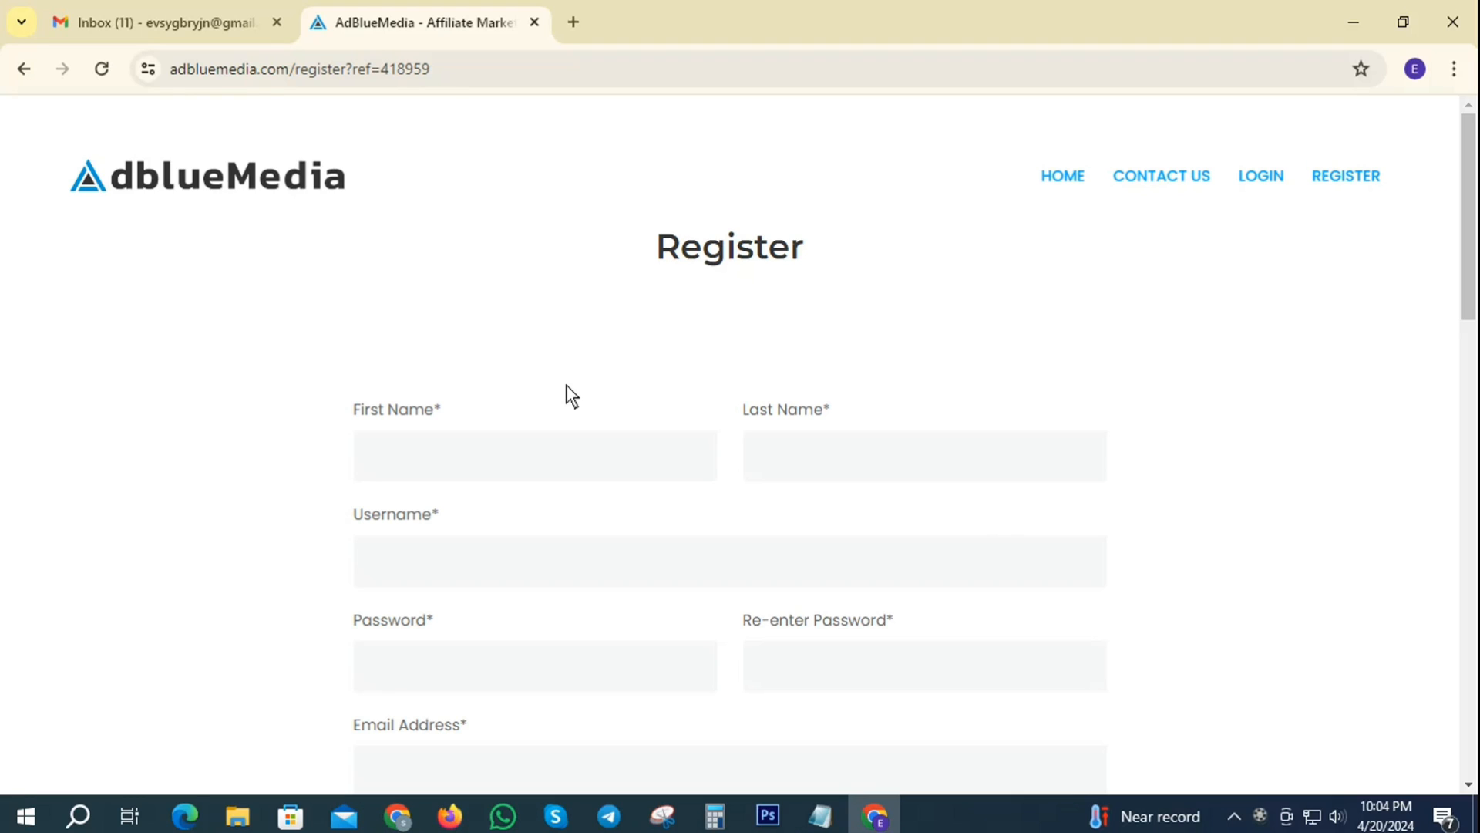
# - Fill First Name and Last Name from the Gmail account name
pyautogui.click(461, 460)
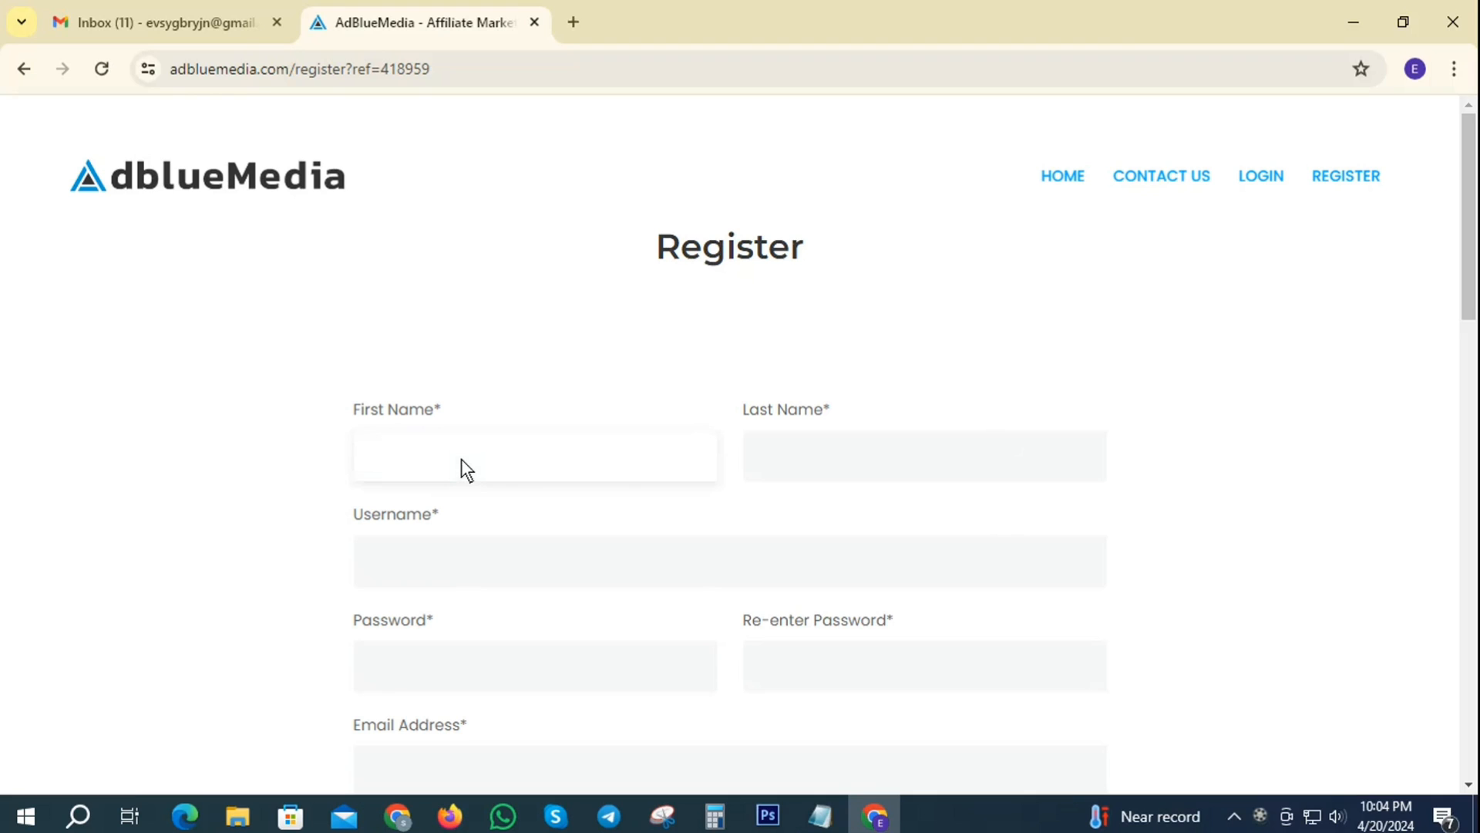
pyautogui.click(197, 27)
pyautogui.click(1440, 130)
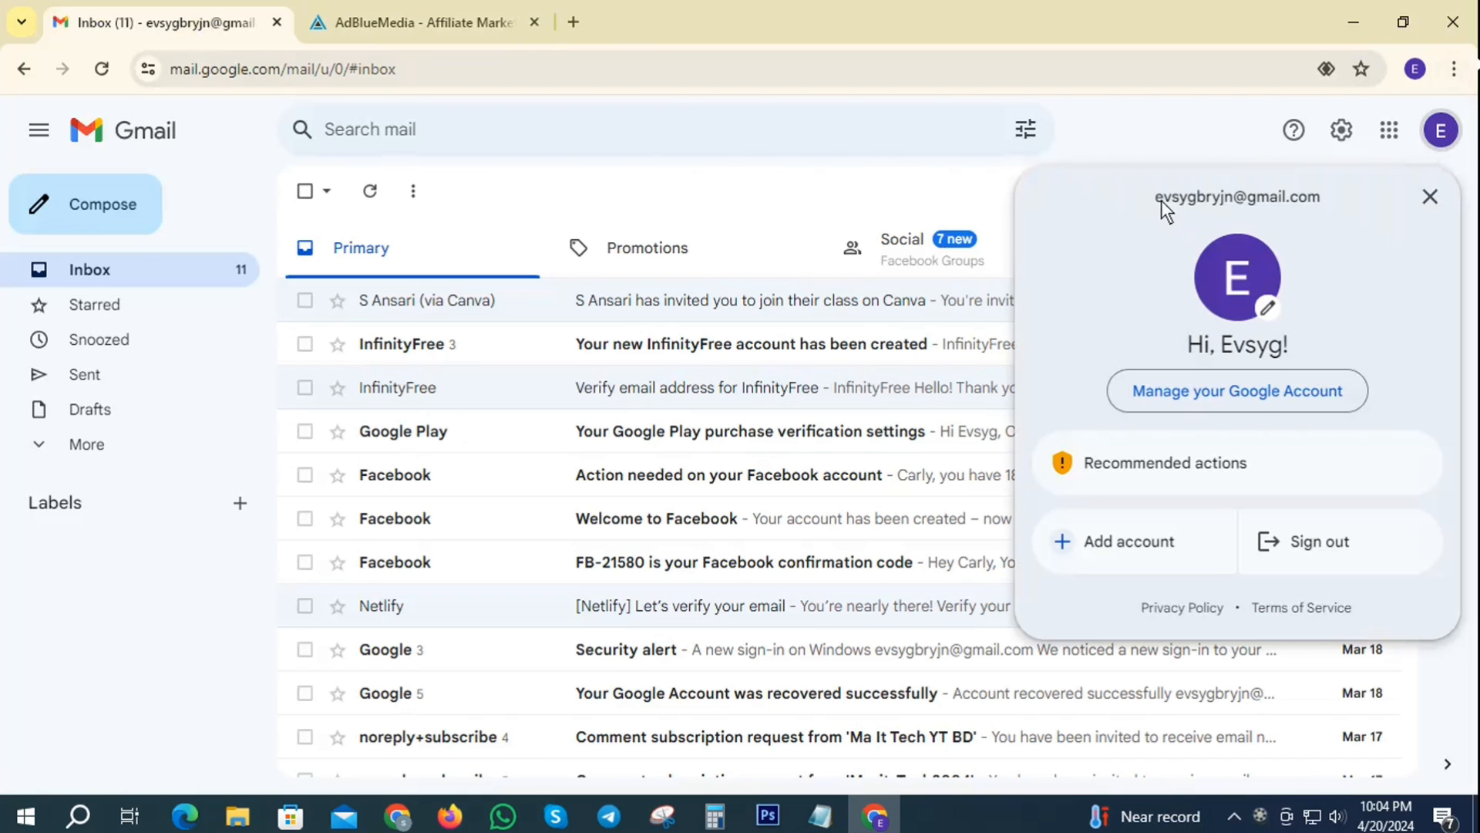
pyautogui.rightClick(1204, 195)
pyautogui.click(998, 223)
pyautogui.click(440, 37)
pyautogui.click(417, 461)
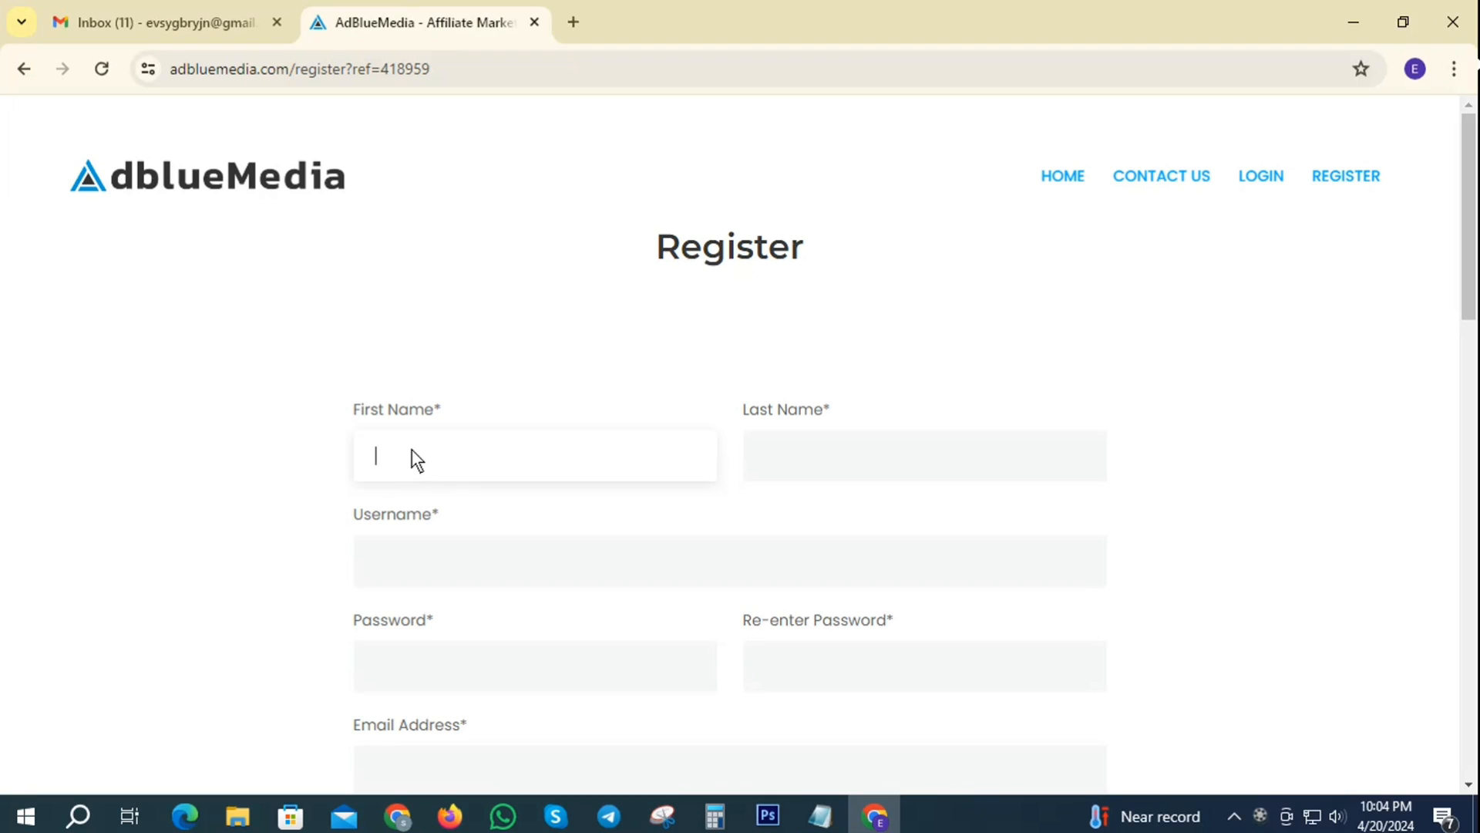
pyautogui.hotkey('ctrl', 'v')
pyautogui.rightClick(438, 452)
pyautogui.click(480, 116)
pyautogui.click(802, 447)
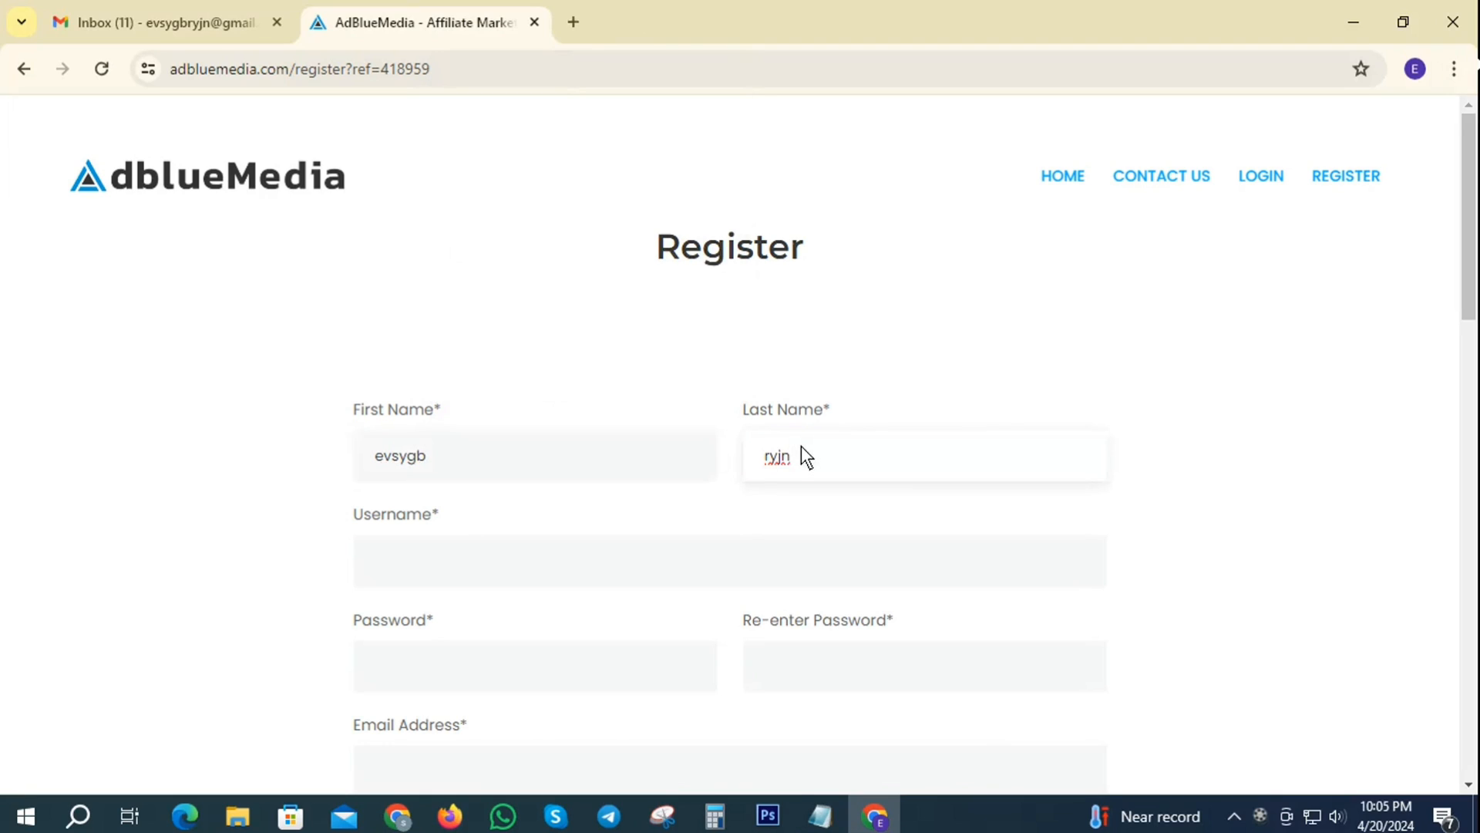
pyautogui.click(460, 567)
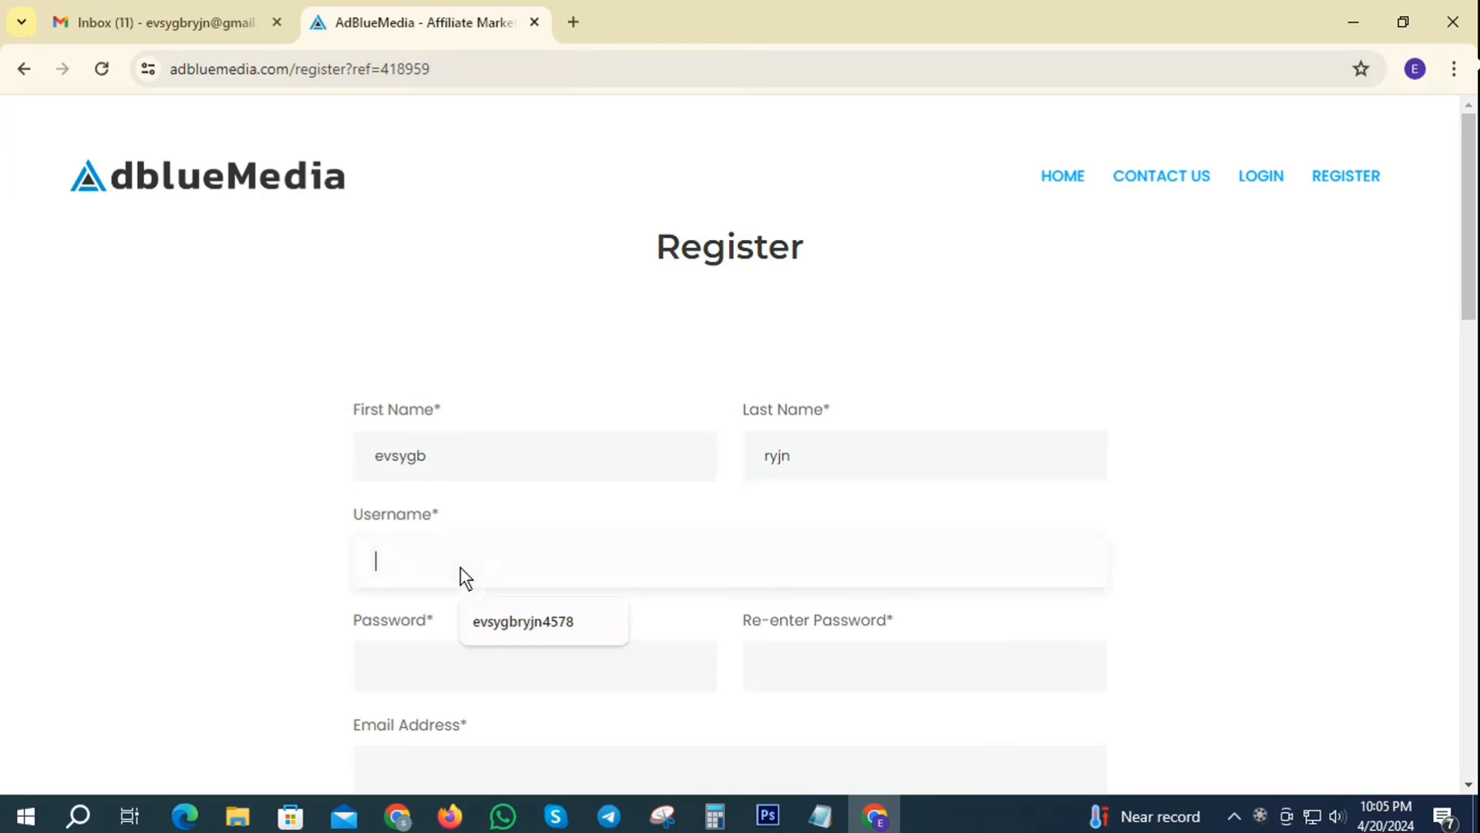
pyautogui.hotkey('ctrl', 'v')
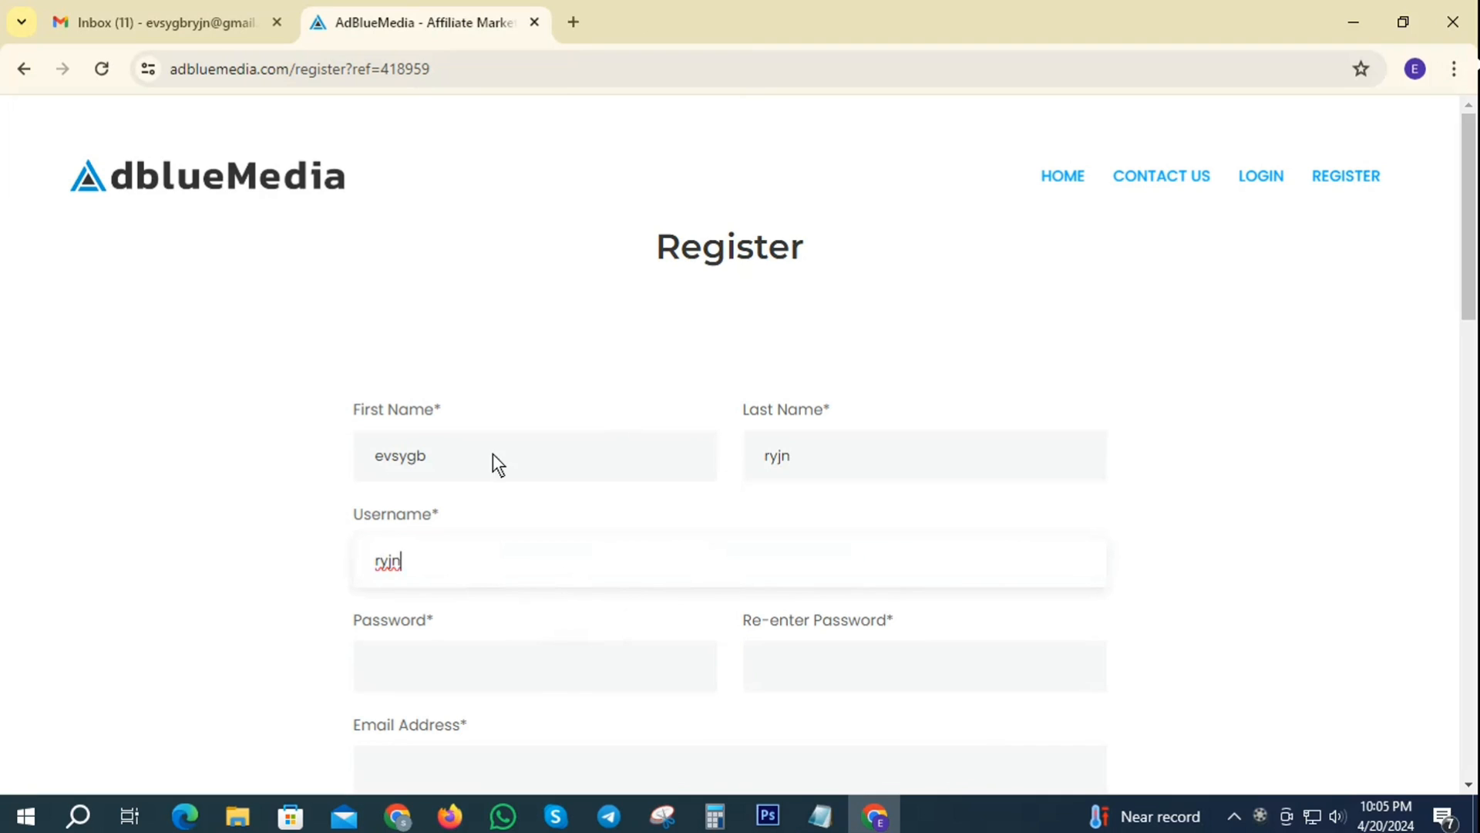
# - Set the Username to the account name from the Gmail e-mail line
pyautogui.click(189, 20)
pyautogui.click(1440, 130)
pyautogui.doubleClick(1193, 198)
pyautogui.rightClick(1193, 197)
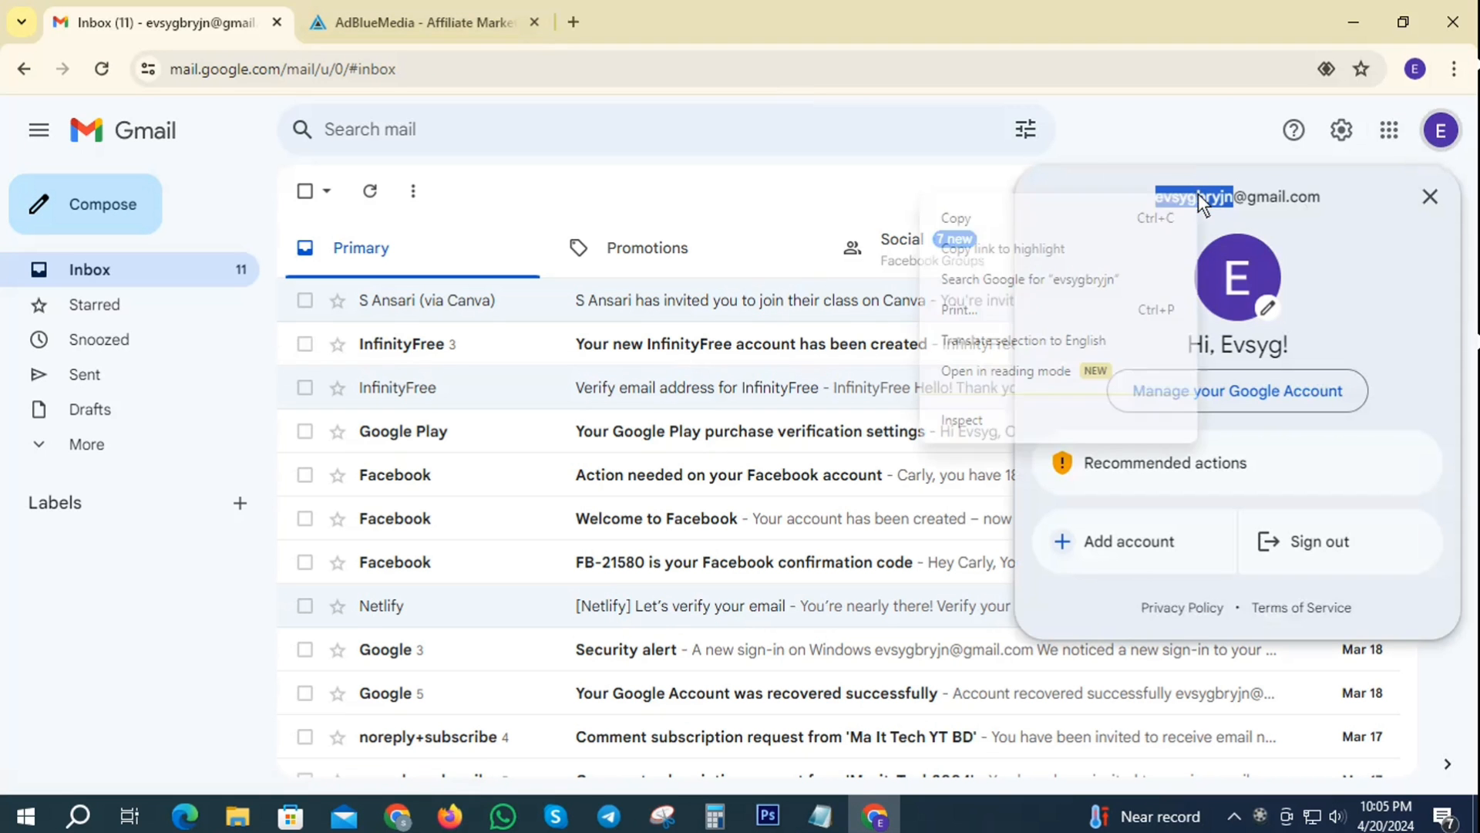
pyautogui.click(956, 218)
pyautogui.click(478, 12)
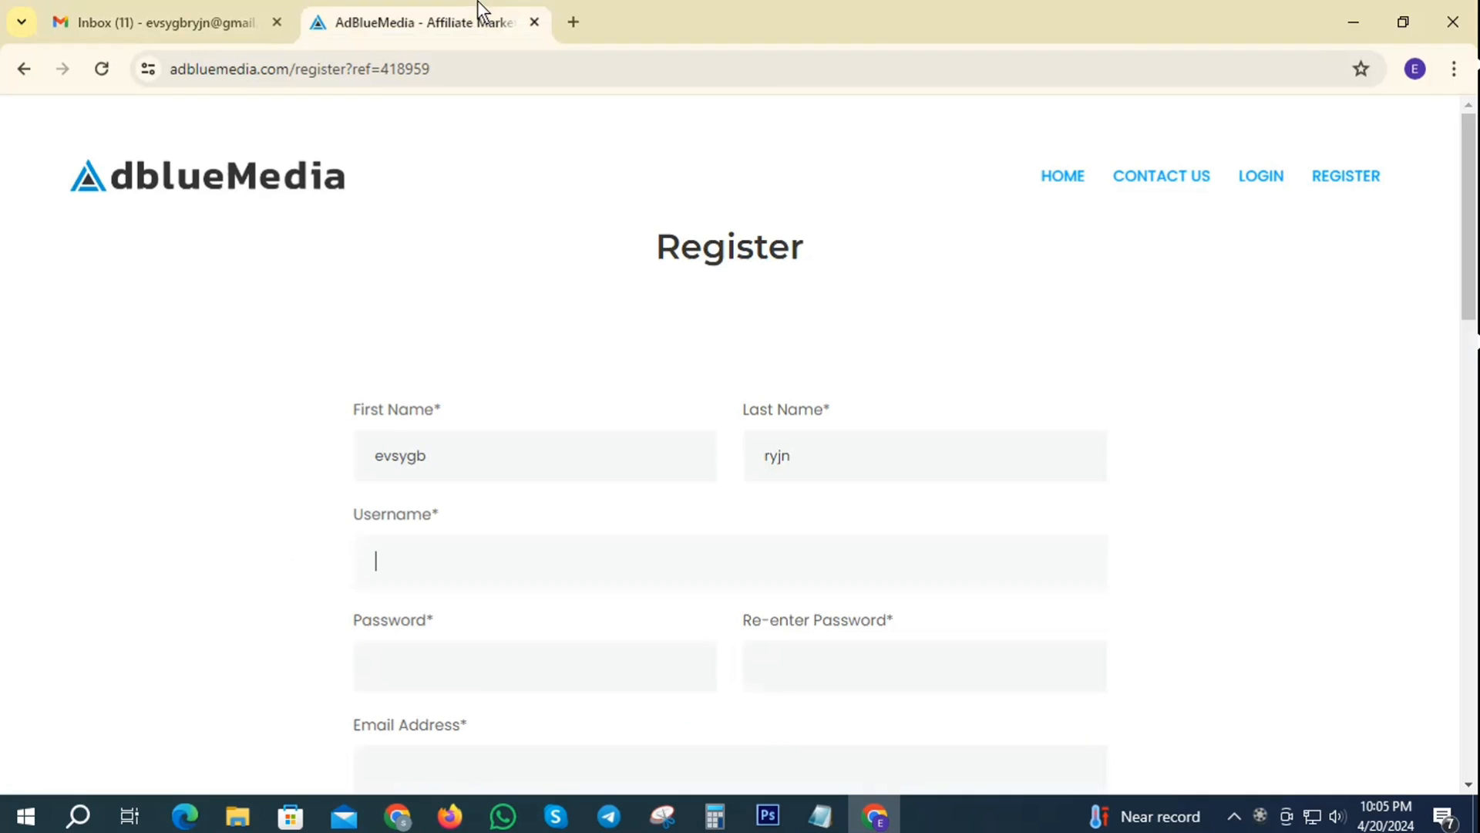
pyautogui.click(411, 556)
pyautogui.hotkey('ctrl', 'v')
# - Type the account password in the Password and confirmation fields
pyautogui.scroll(-3, 687, 363)
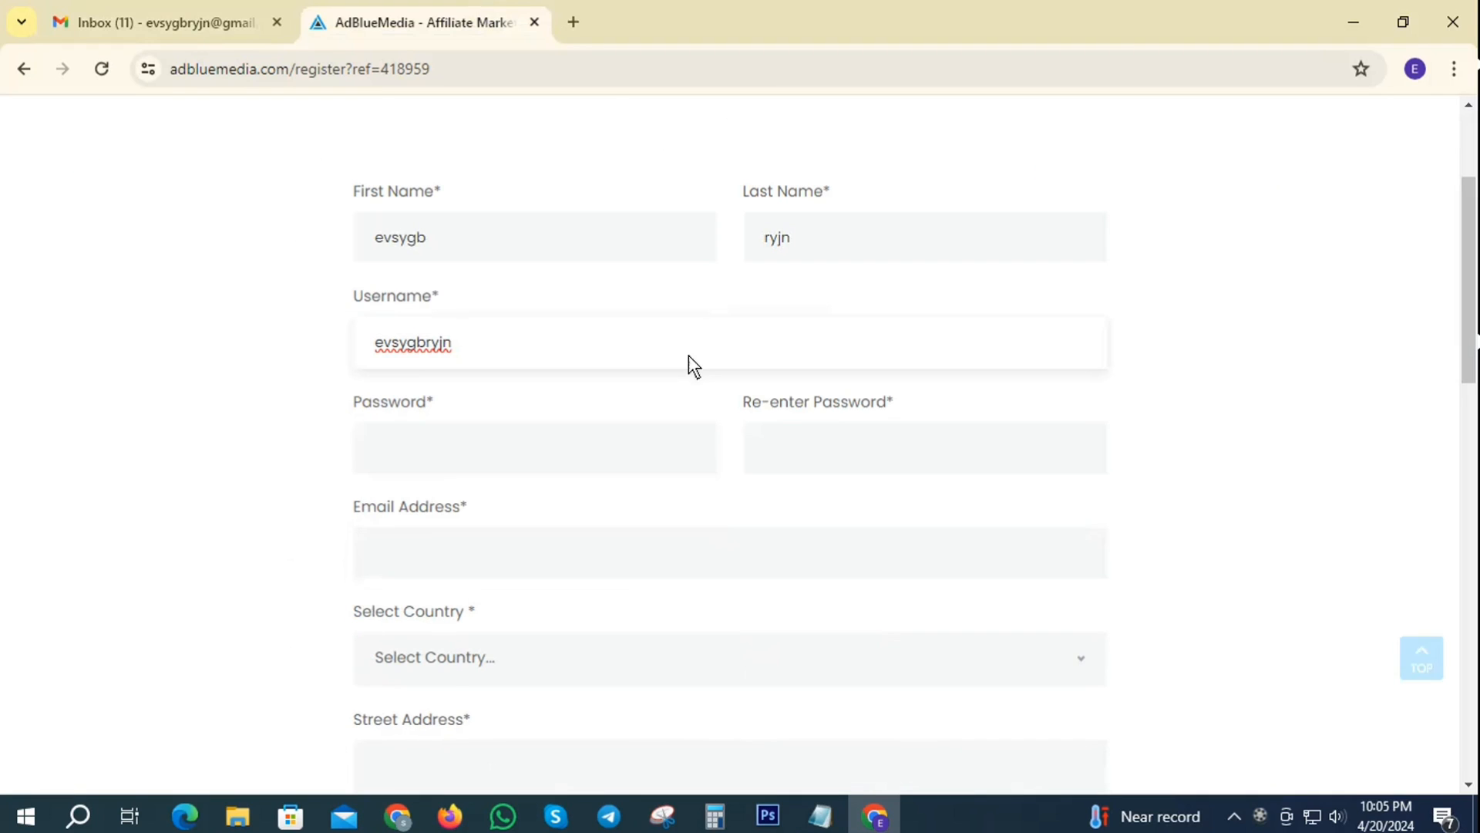
pyautogui.click(520, 447)
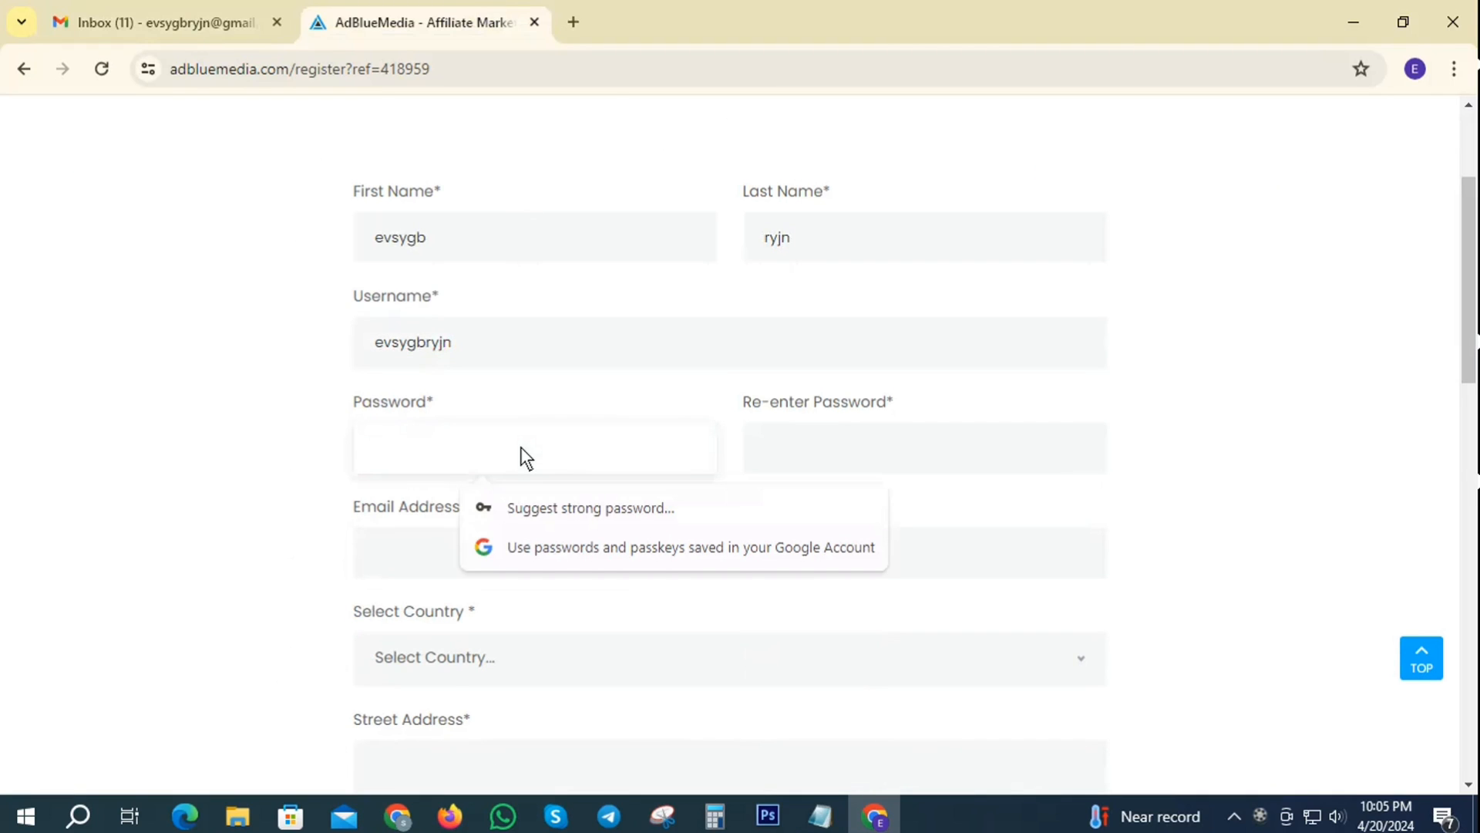
pyautogui.write('***********')
pyautogui.click(863, 447)
pyautogui.write('******')
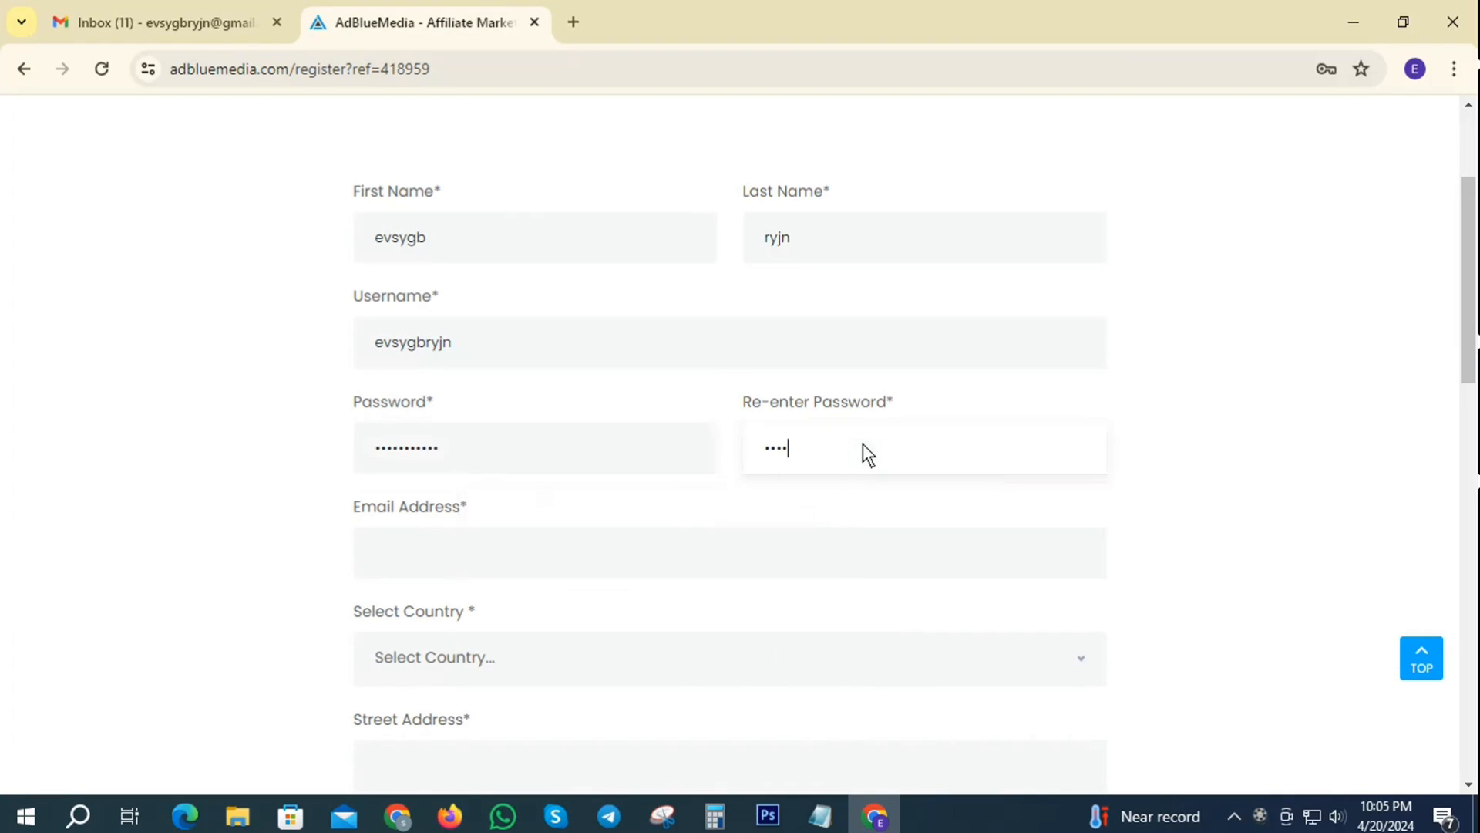
pyautogui.write('*****')
# - Enter the Gmail account's e-mail address in Email Address
pyautogui.click(445, 551)
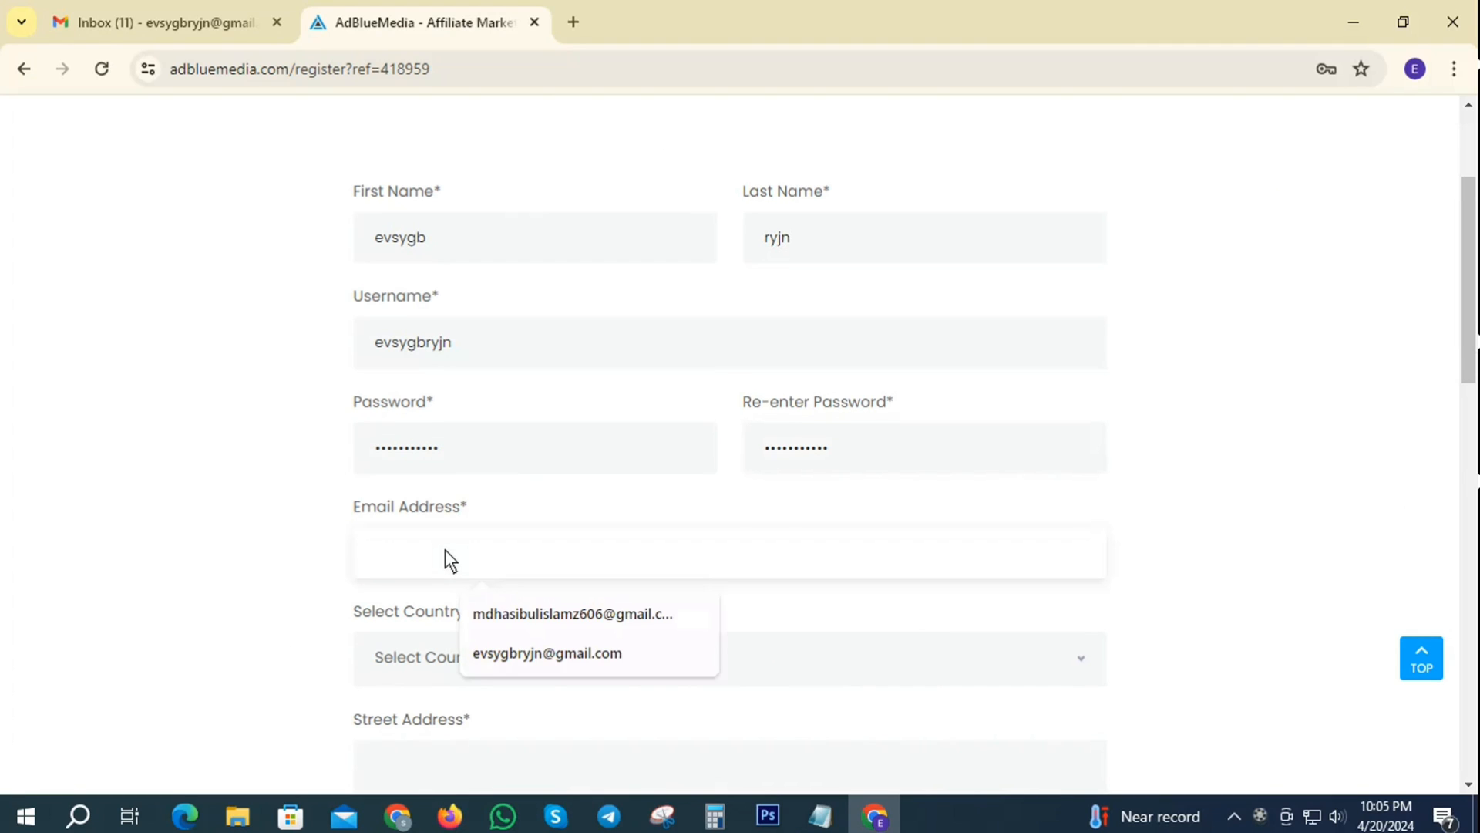
pyautogui.click(165, 16)
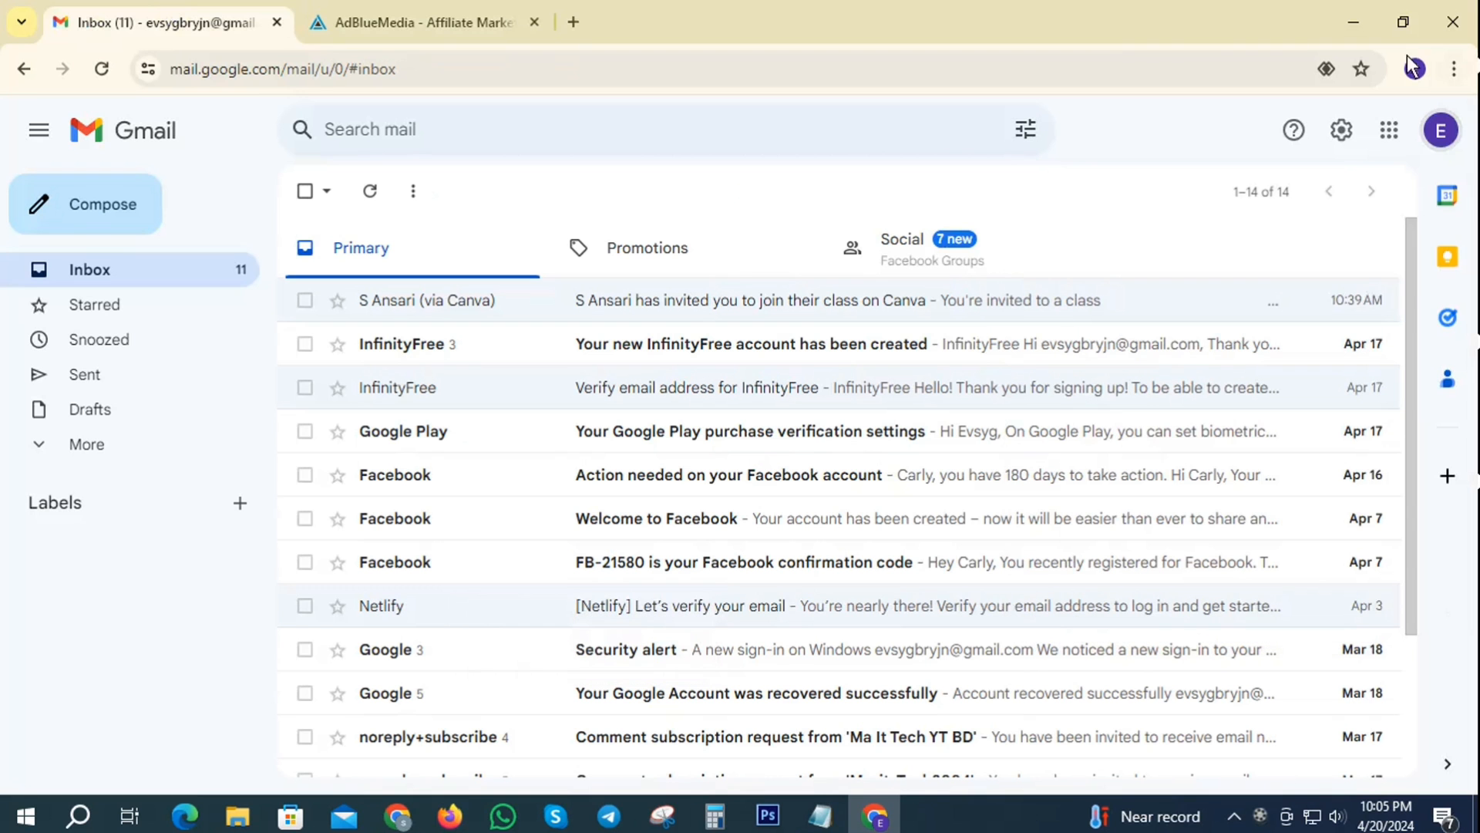
pyautogui.click(1442, 135)
pyautogui.moveTo(1157, 201); pyautogui.dragTo(1316, 202)
pyautogui.rightClick(1249, 202)
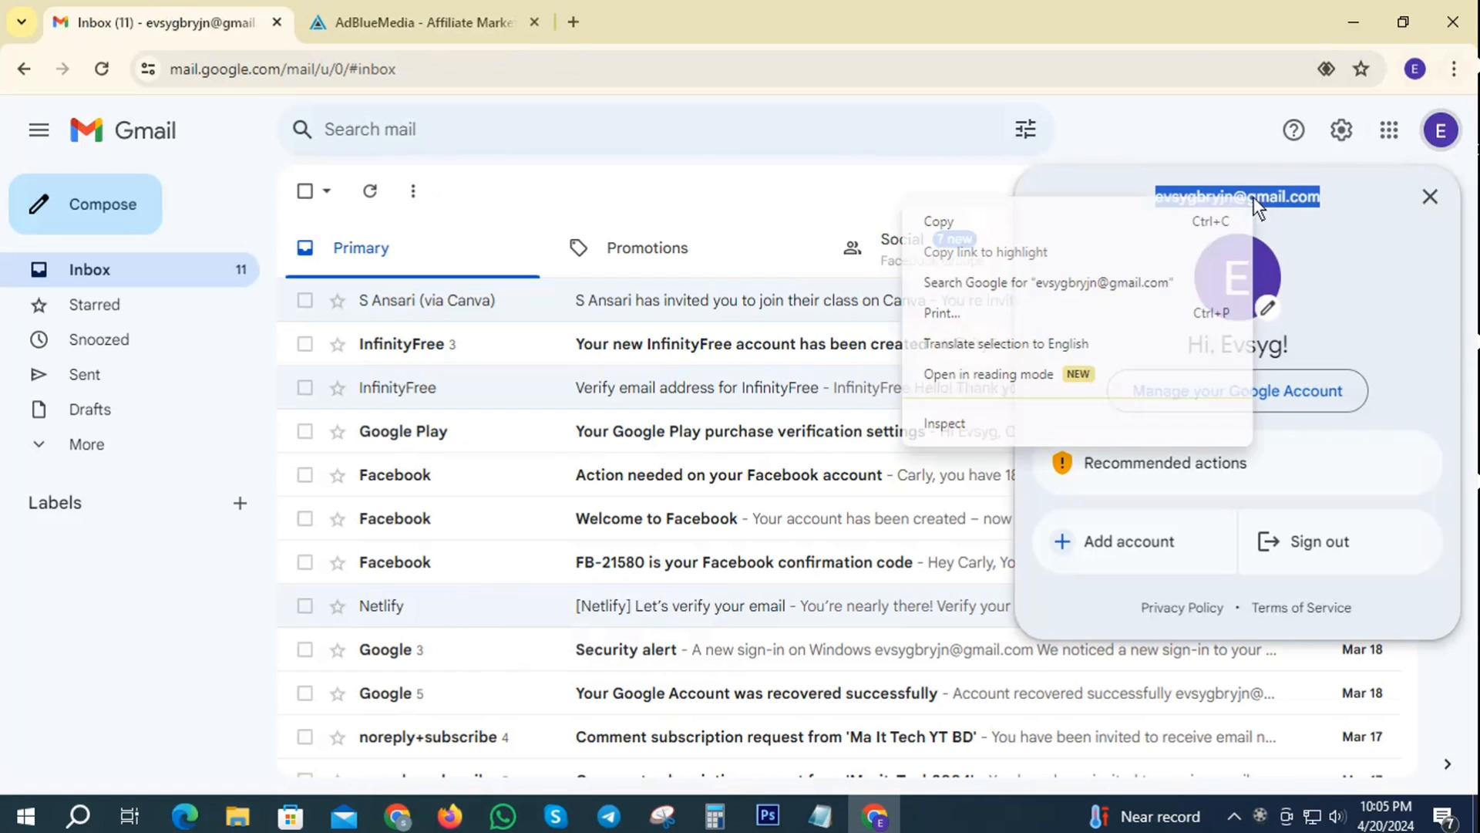
pyautogui.click(1006, 221)
pyautogui.click(487, 6)
pyautogui.click(420, 572)
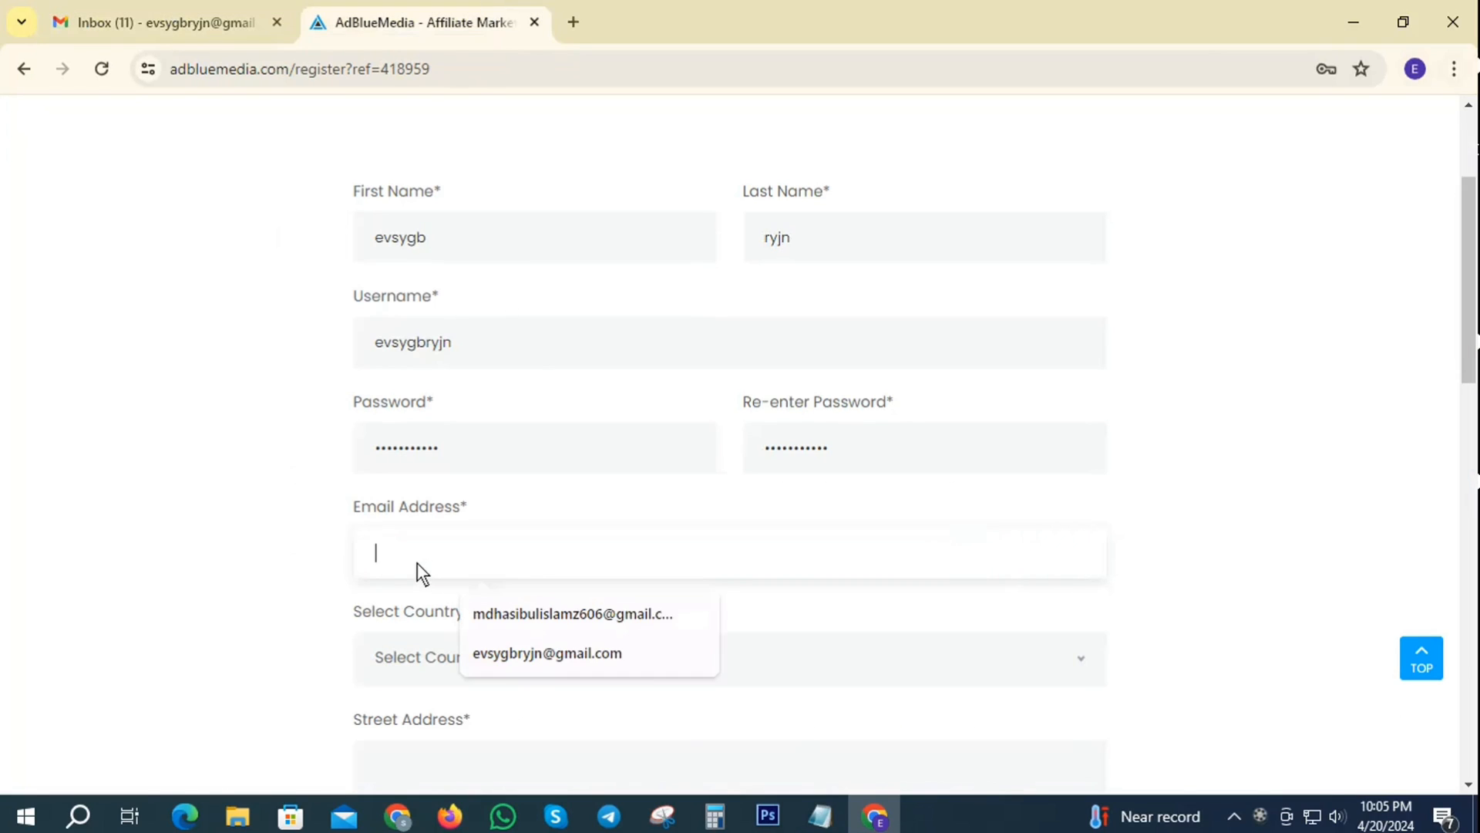
pyautogui.hotkey('ctrl', 'v')
# - Choose Bangladesh as the country
pyautogui.scroll(-2, 475, 521)
pyautogui.click(480, 549)
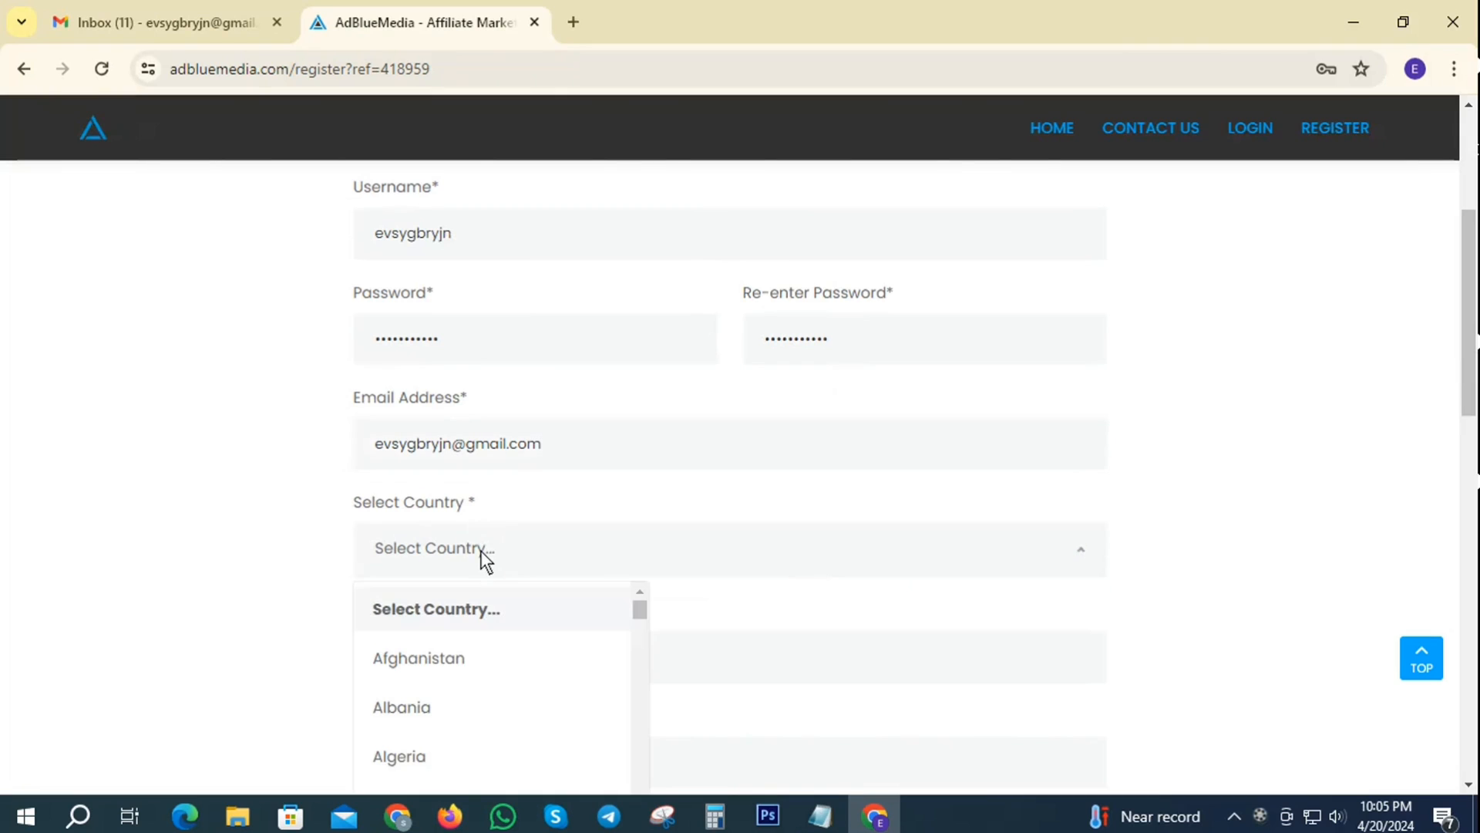
pyautogui.scroll(-3, 482, 678)
pyautogui.scroll(-3, 478, 694)
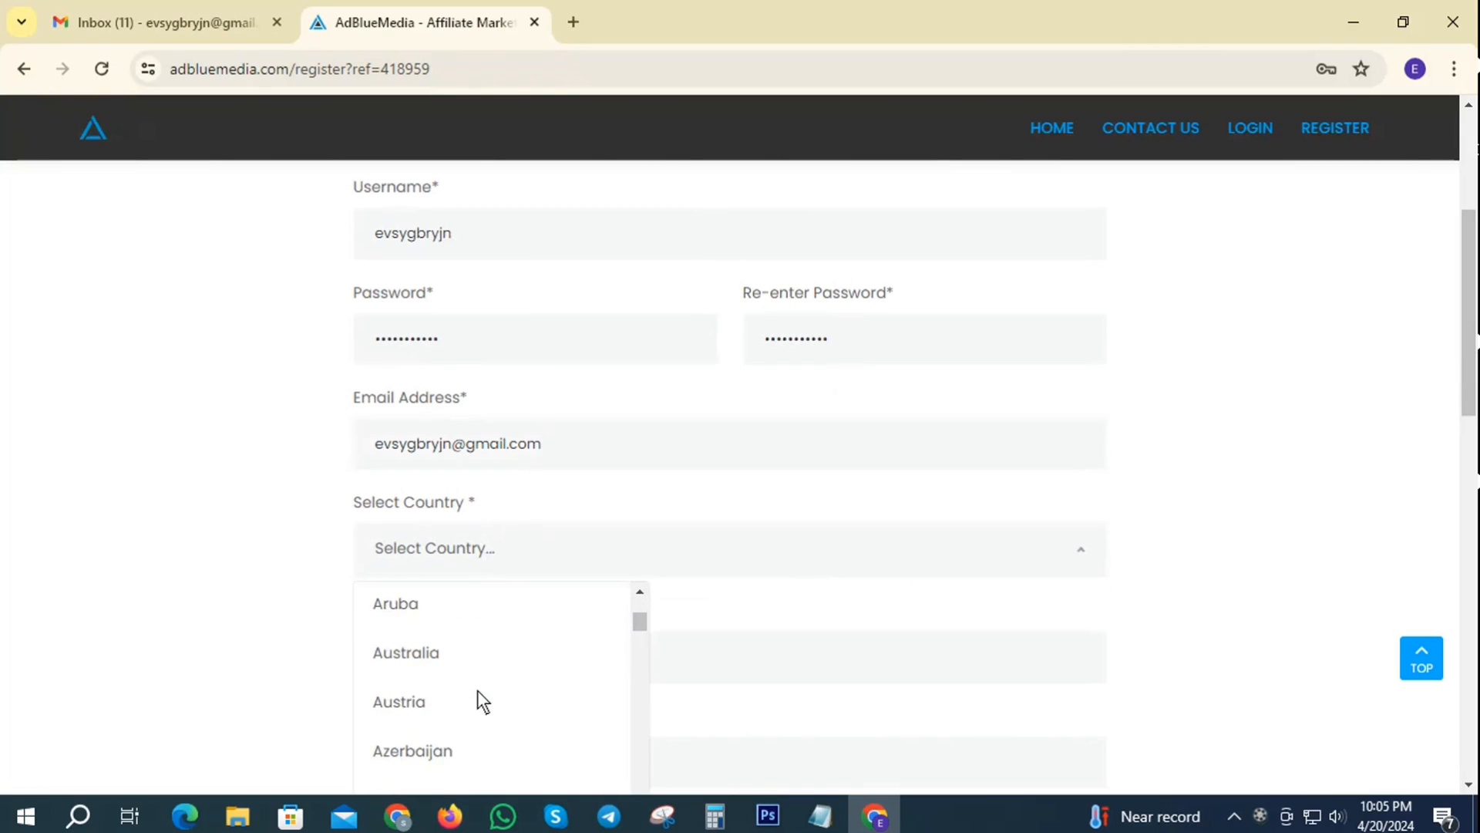
pyautogui.click(442, 683)
# - Put the cursor in the Street Address field to begin the address
pyautogui.scroll(-3, 1276, 430)
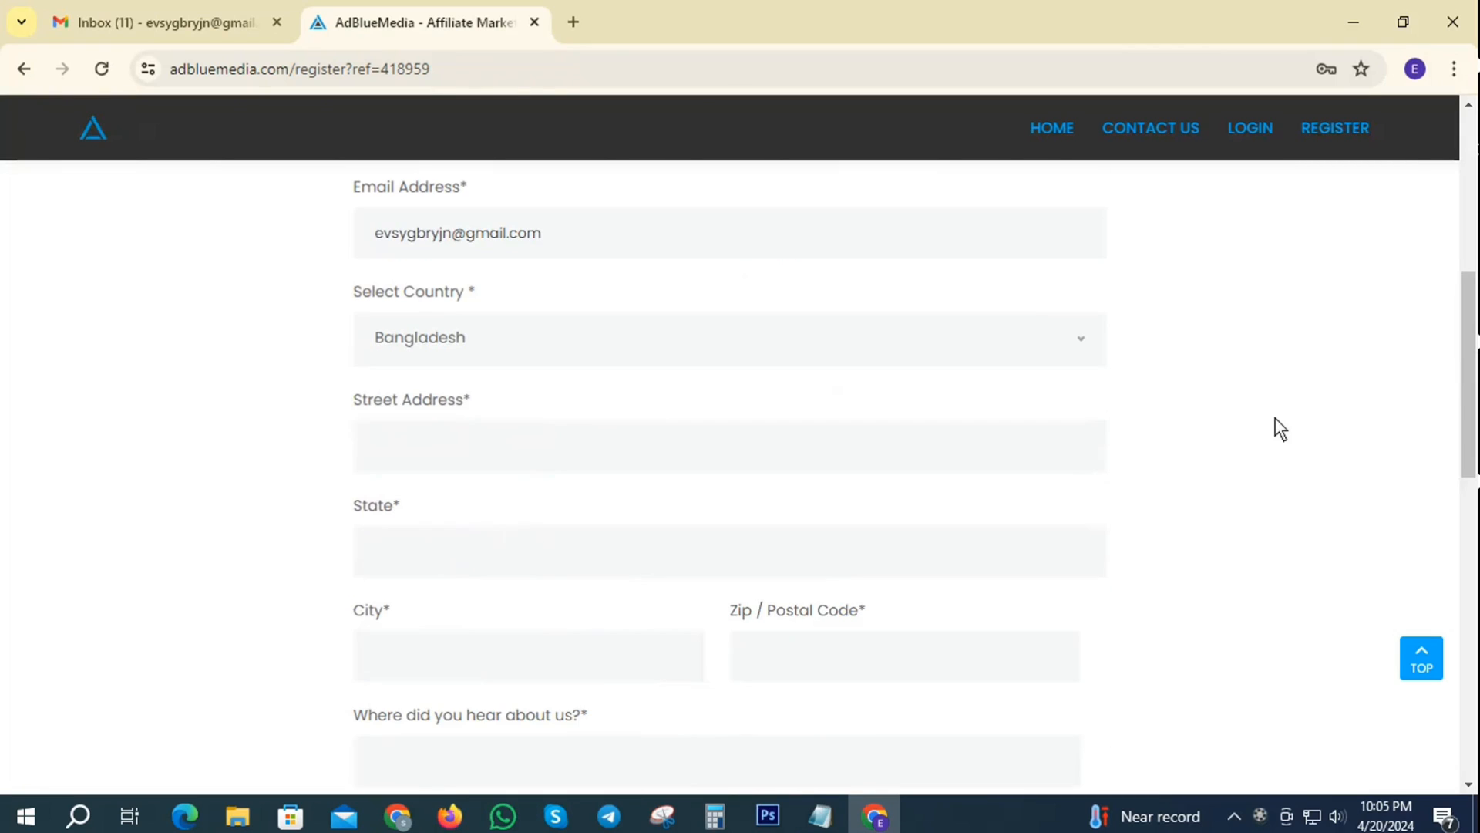
pyautogui.click(455, 441)
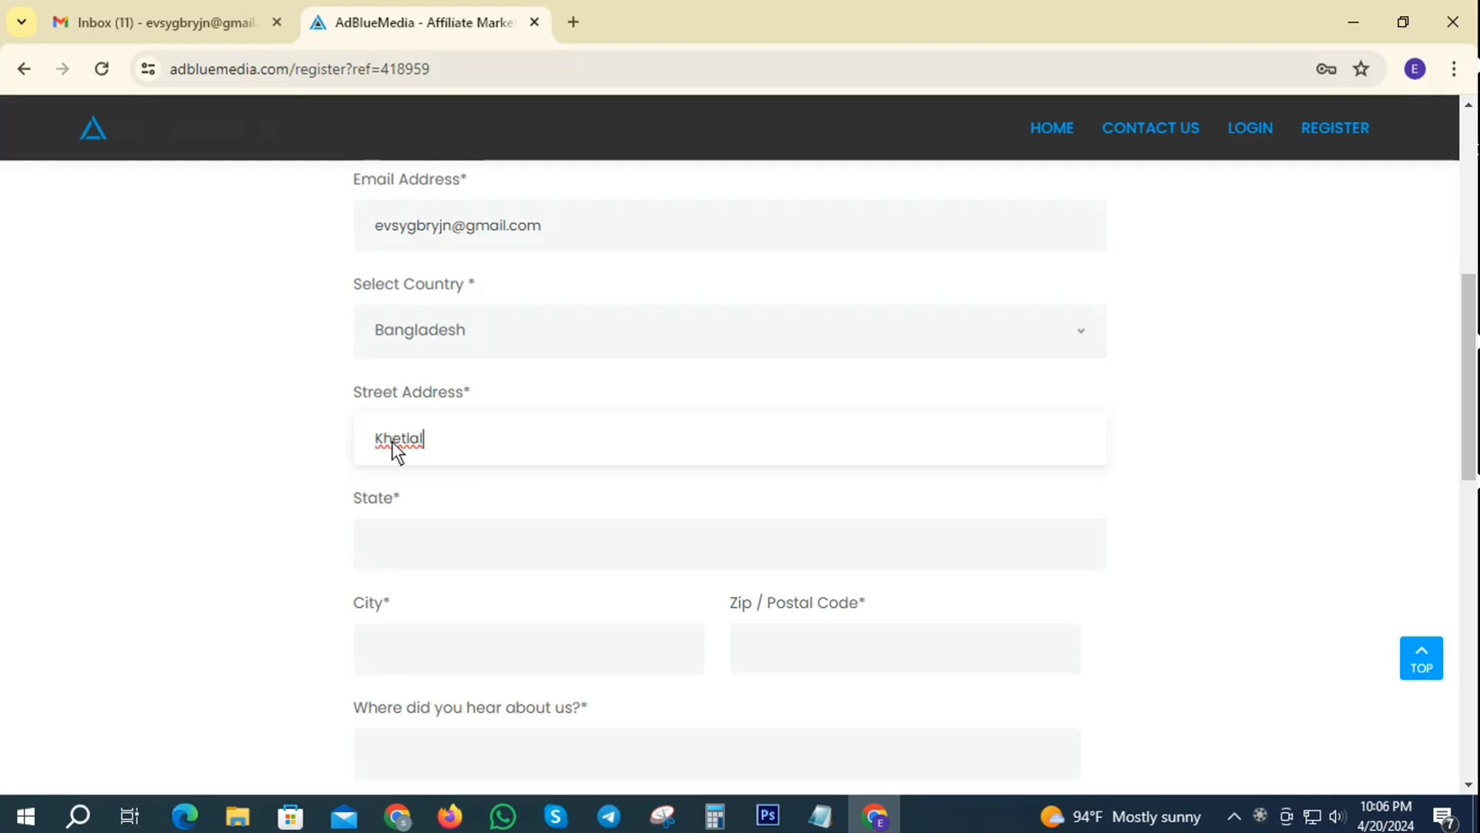
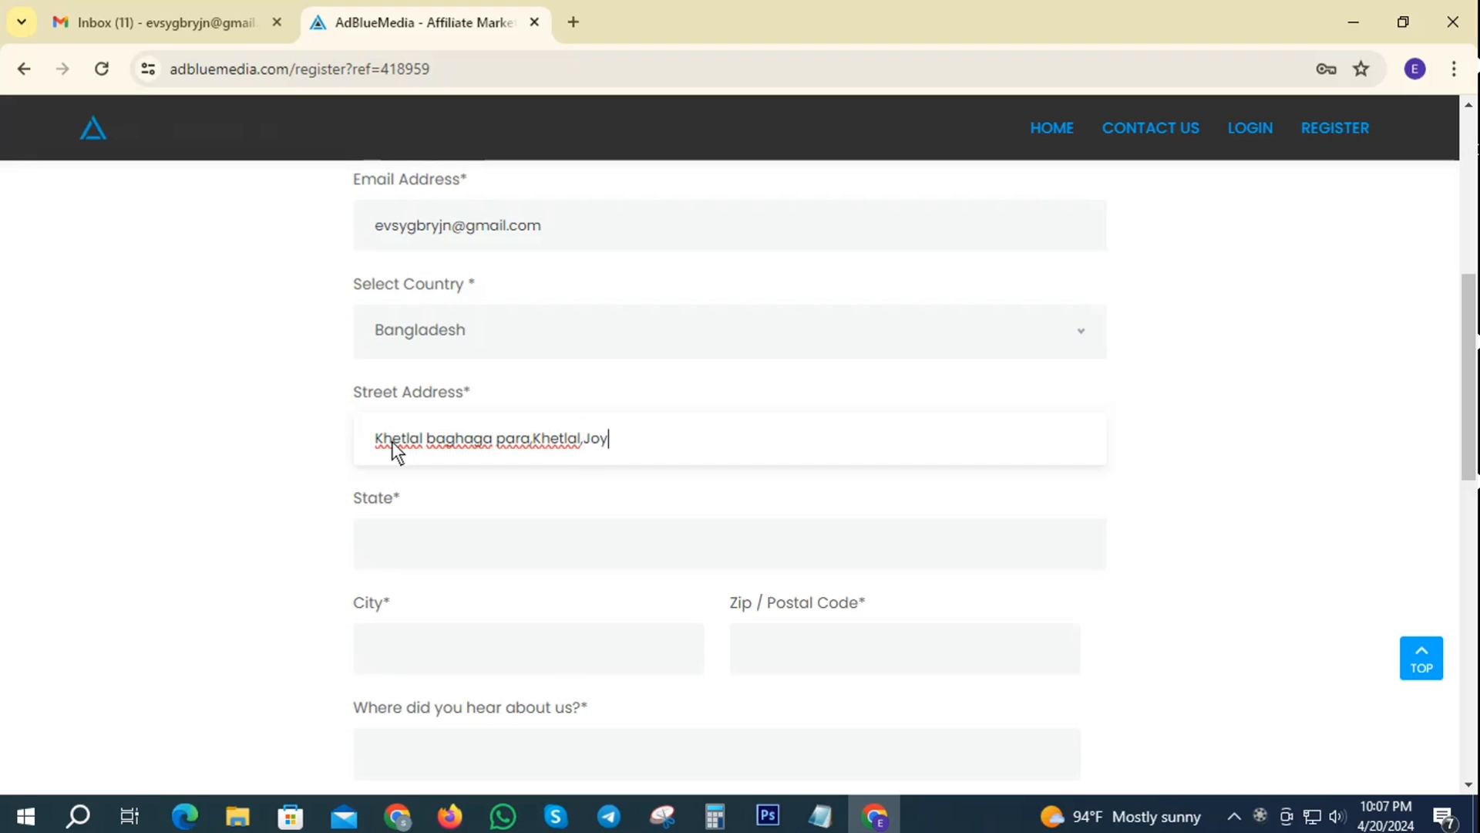
# - Type the full street address with village, town and district, correcting a typo
pyautogui.scroll(-2, 862, 436)
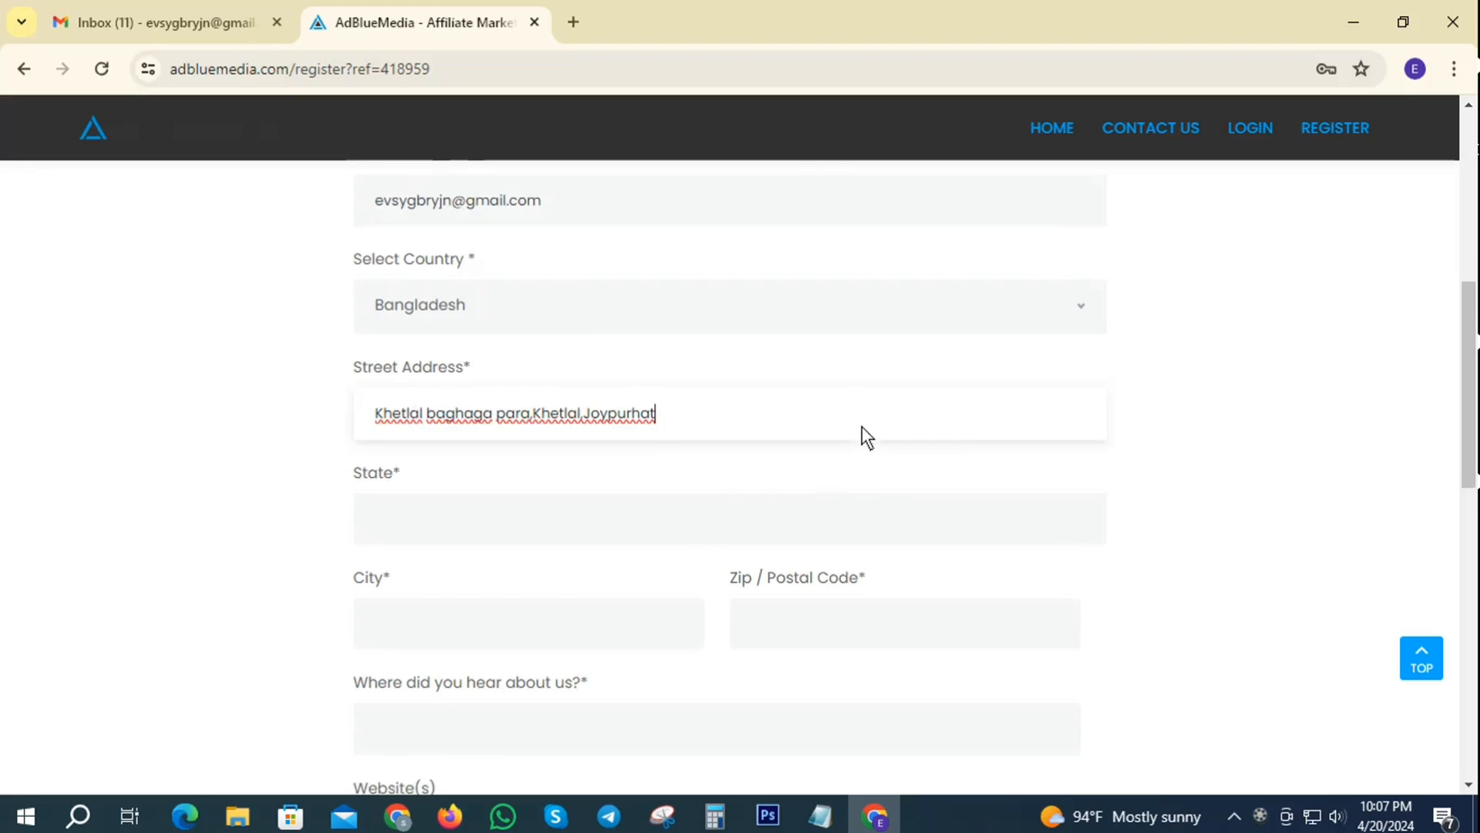
pyautogui.click(429, 433)
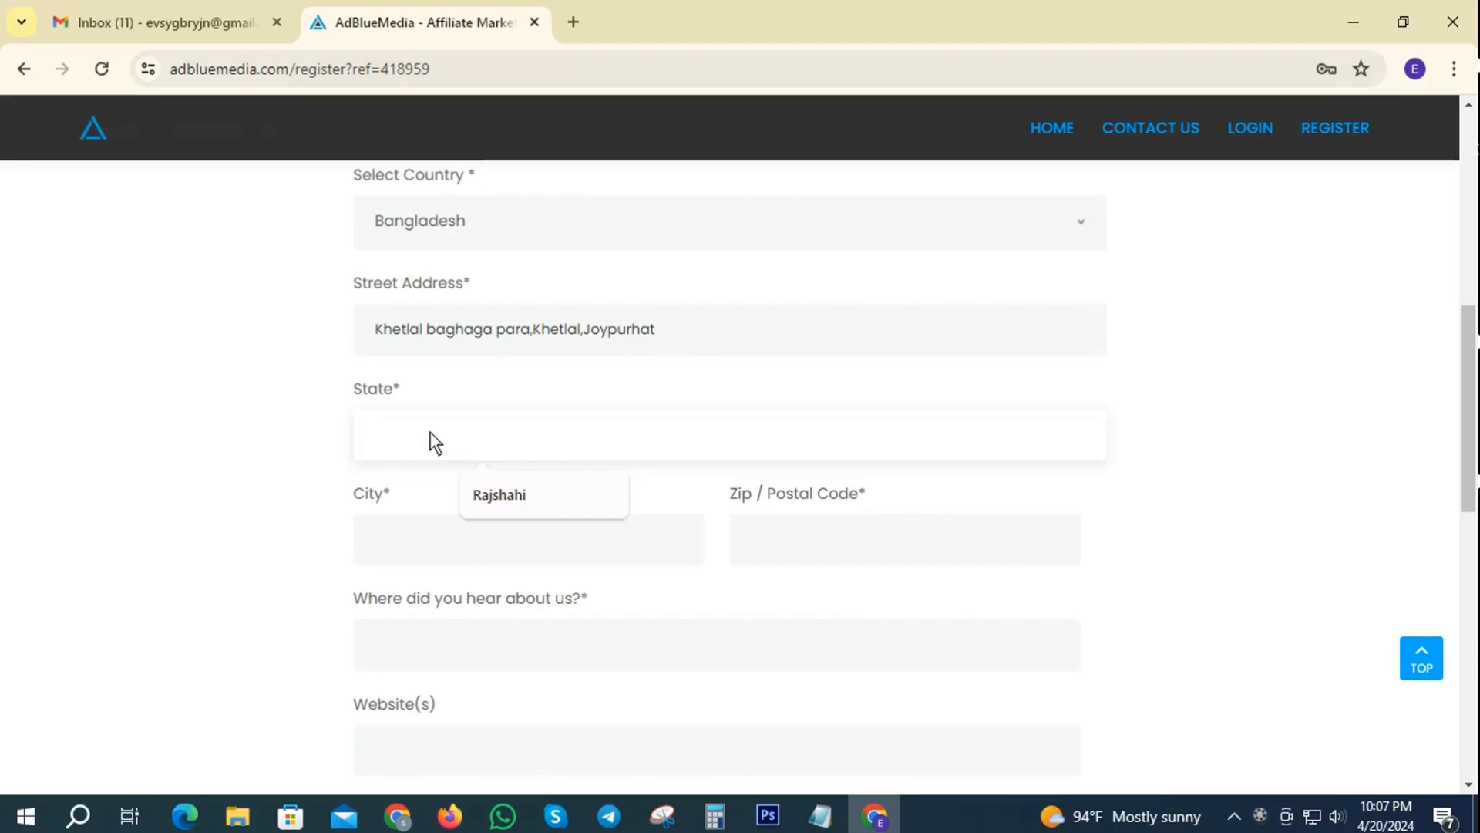
# - Enter Joypurhat as State and City and 6800 as Zip / Postal Code
pyautogui.write('Joypurhat')
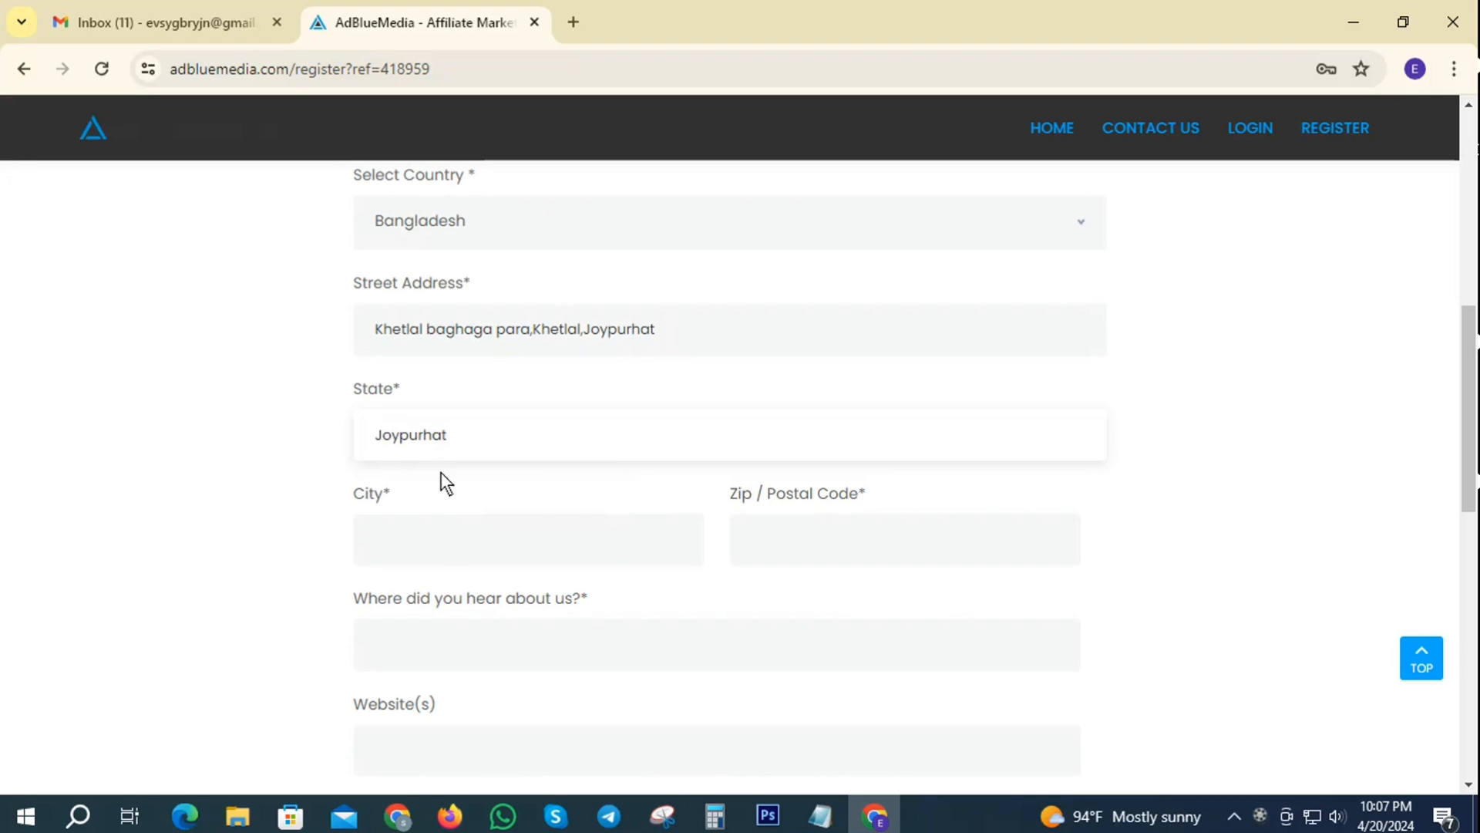
pyautogui.click(442, 542)
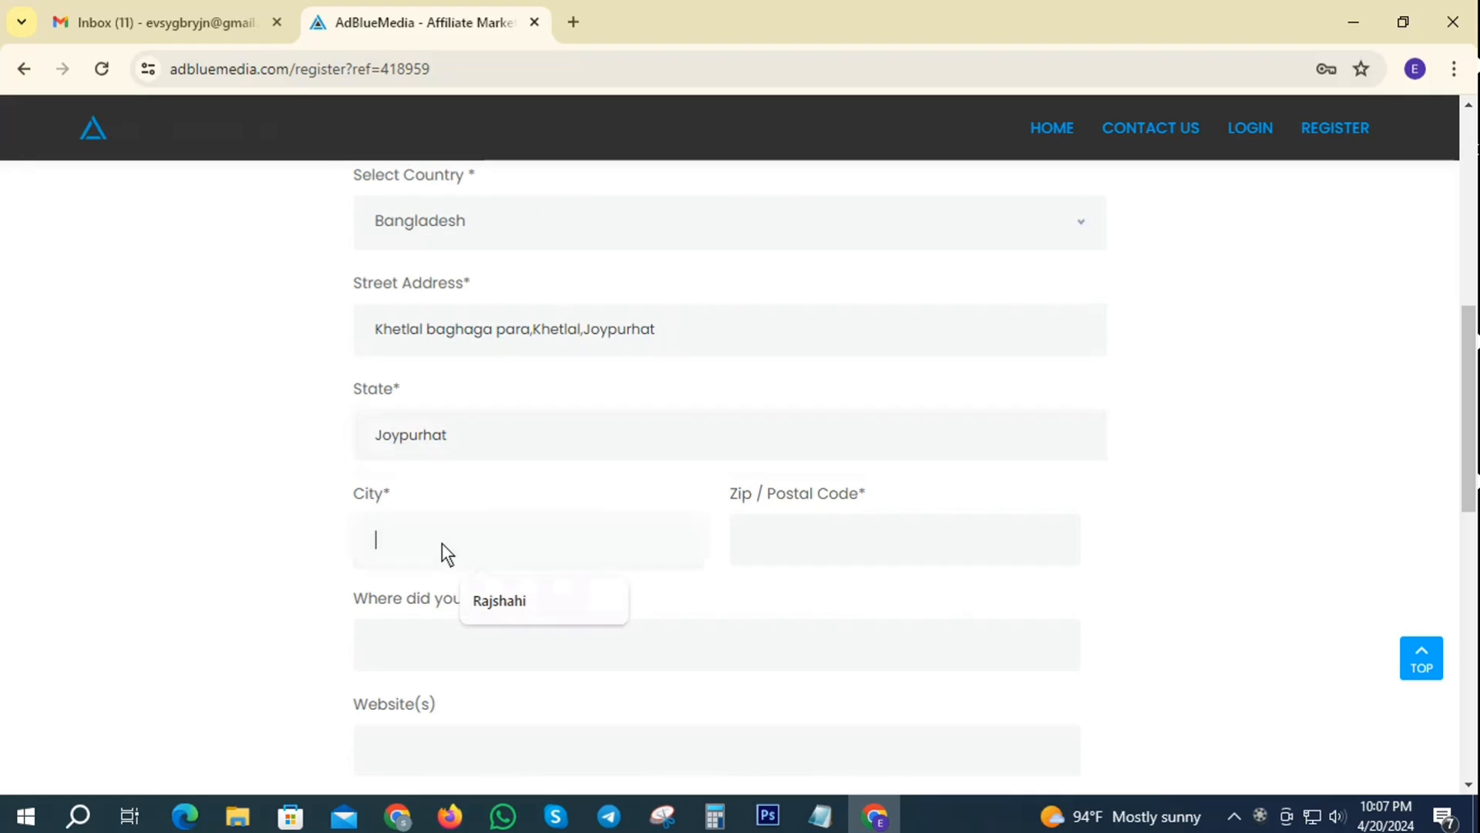
pyautogui.write('Joypurhat')
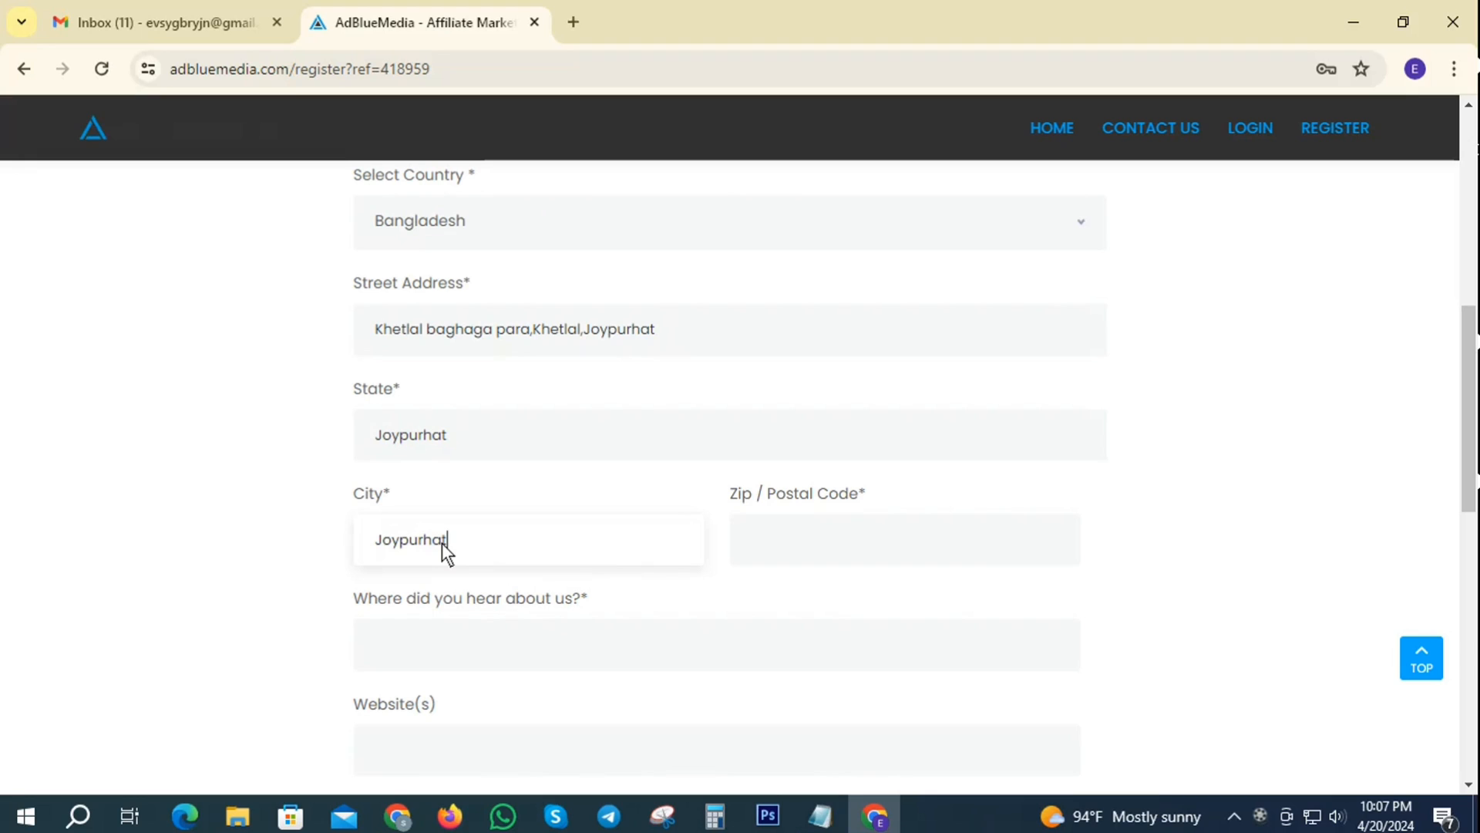
pyautogui.click(868, 541)
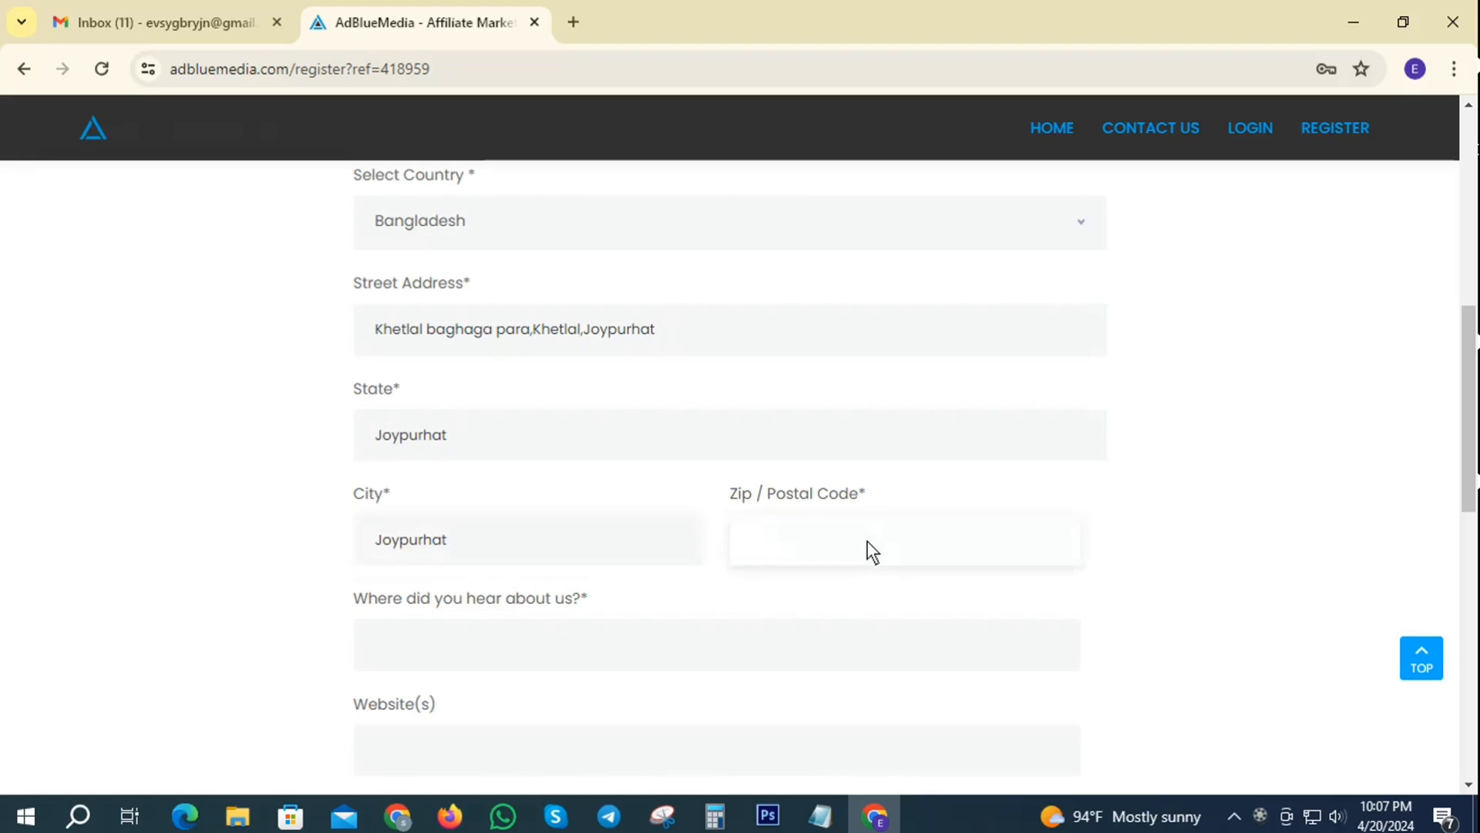
pyautogui.write('6800')
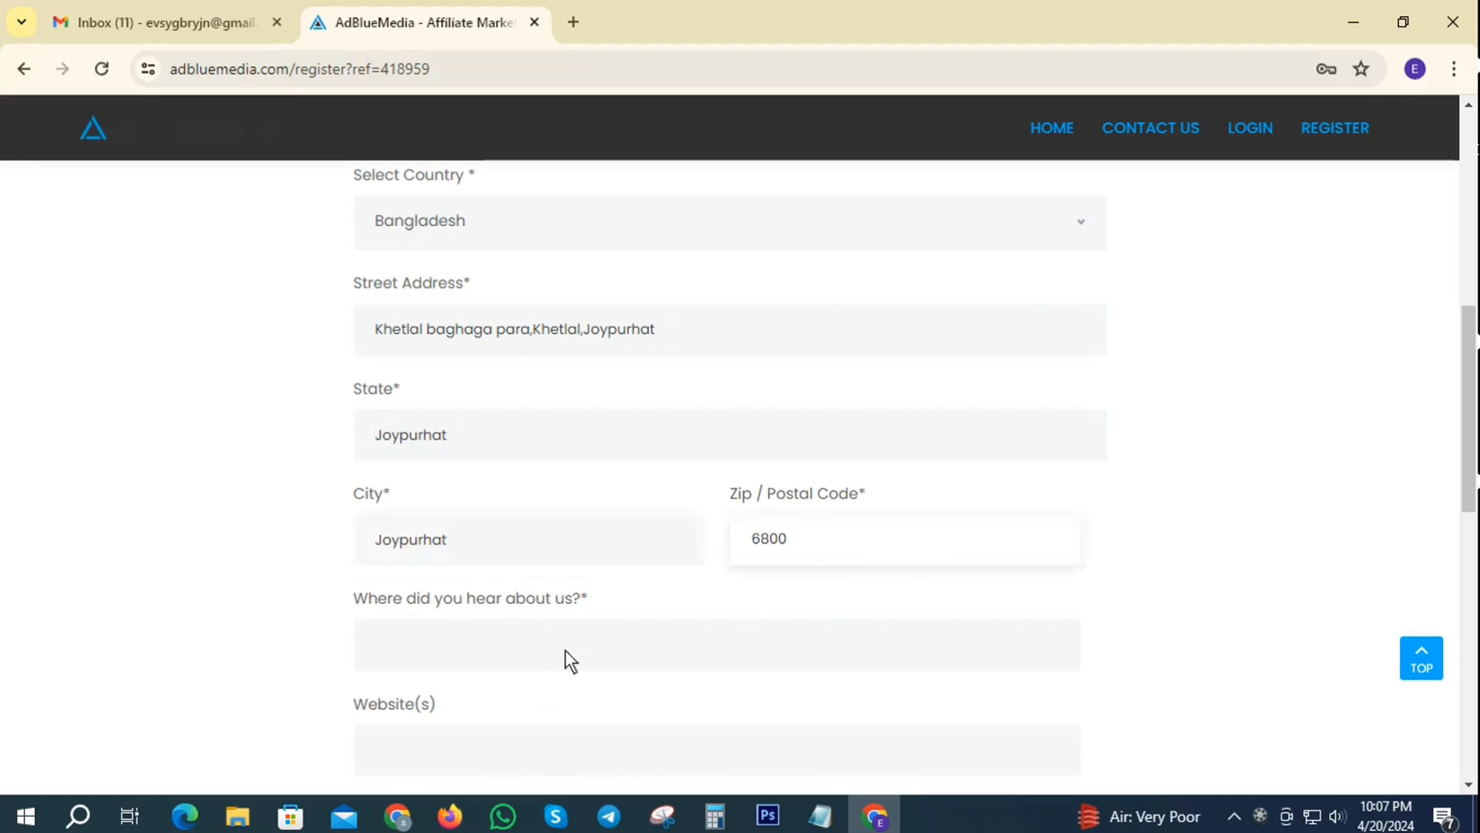
# - Answer 'Where did you hear about us?' with Friend
pyautogui.click(514, 657)
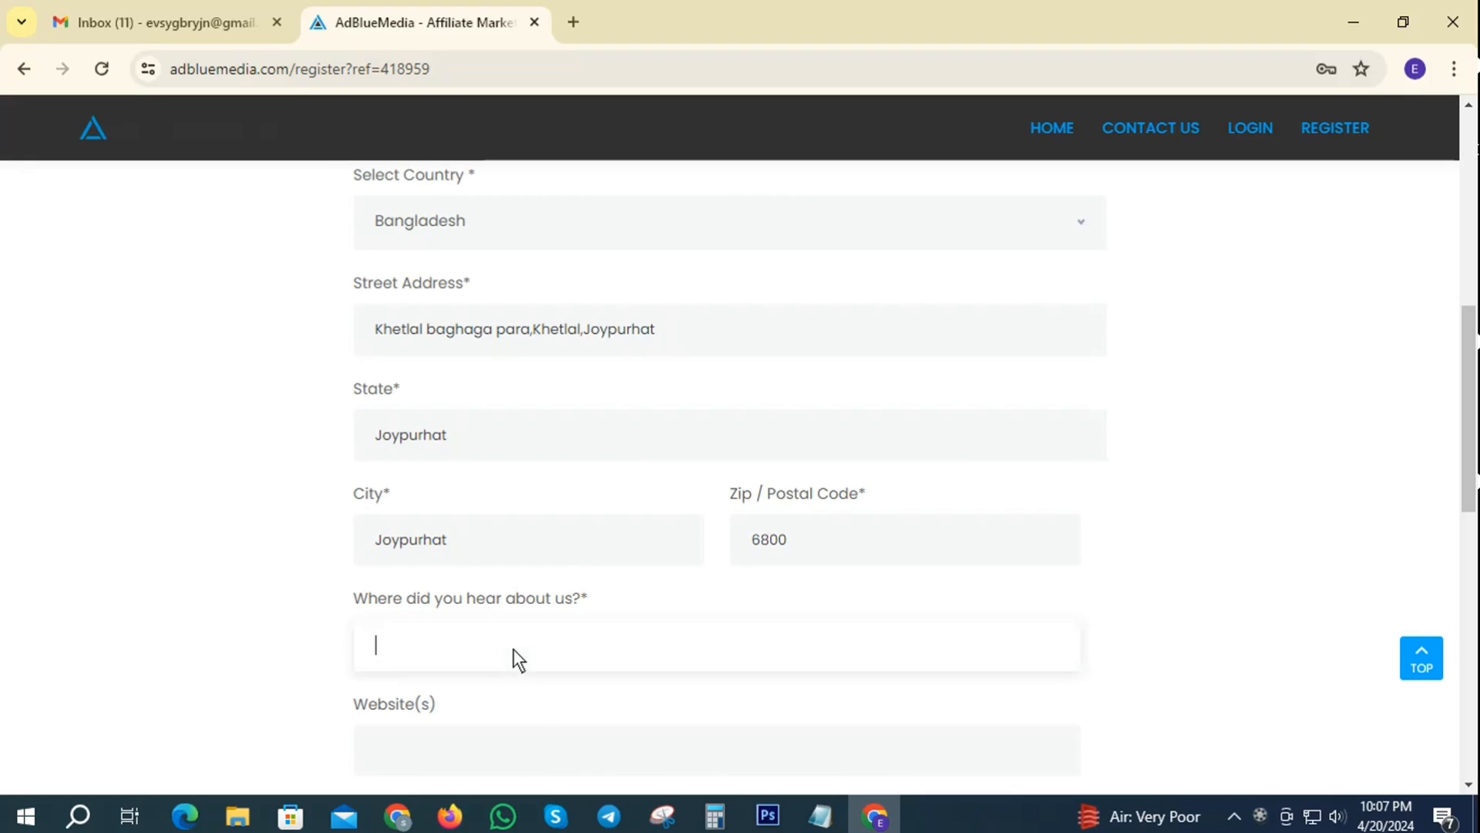
pyautogui.write('Friend')
pyautogui.scroll(-1, 717, 572)
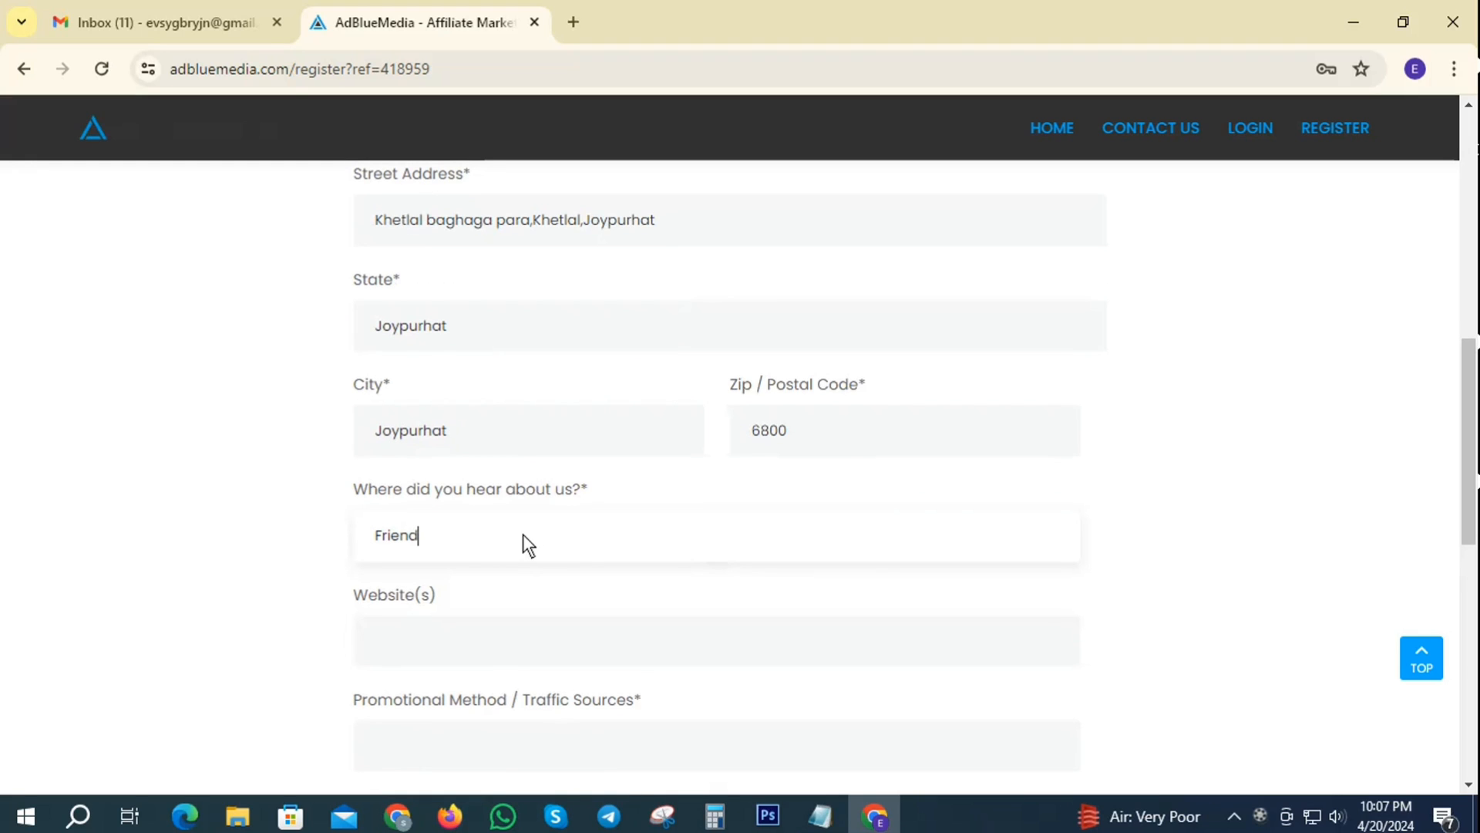
pyautogui.click(453, 643)
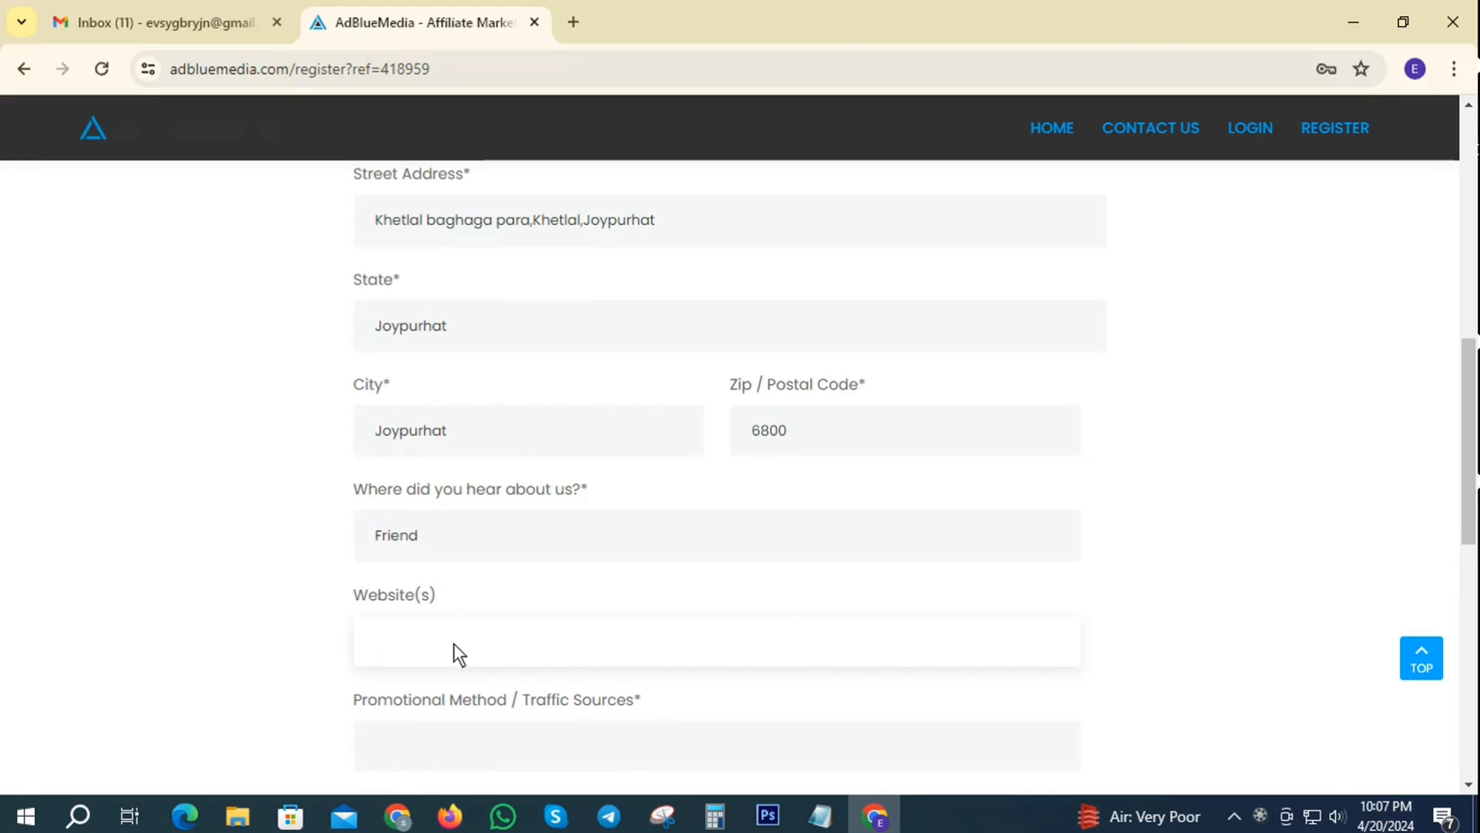
pyautogui.scroll(-2, 522, 632)
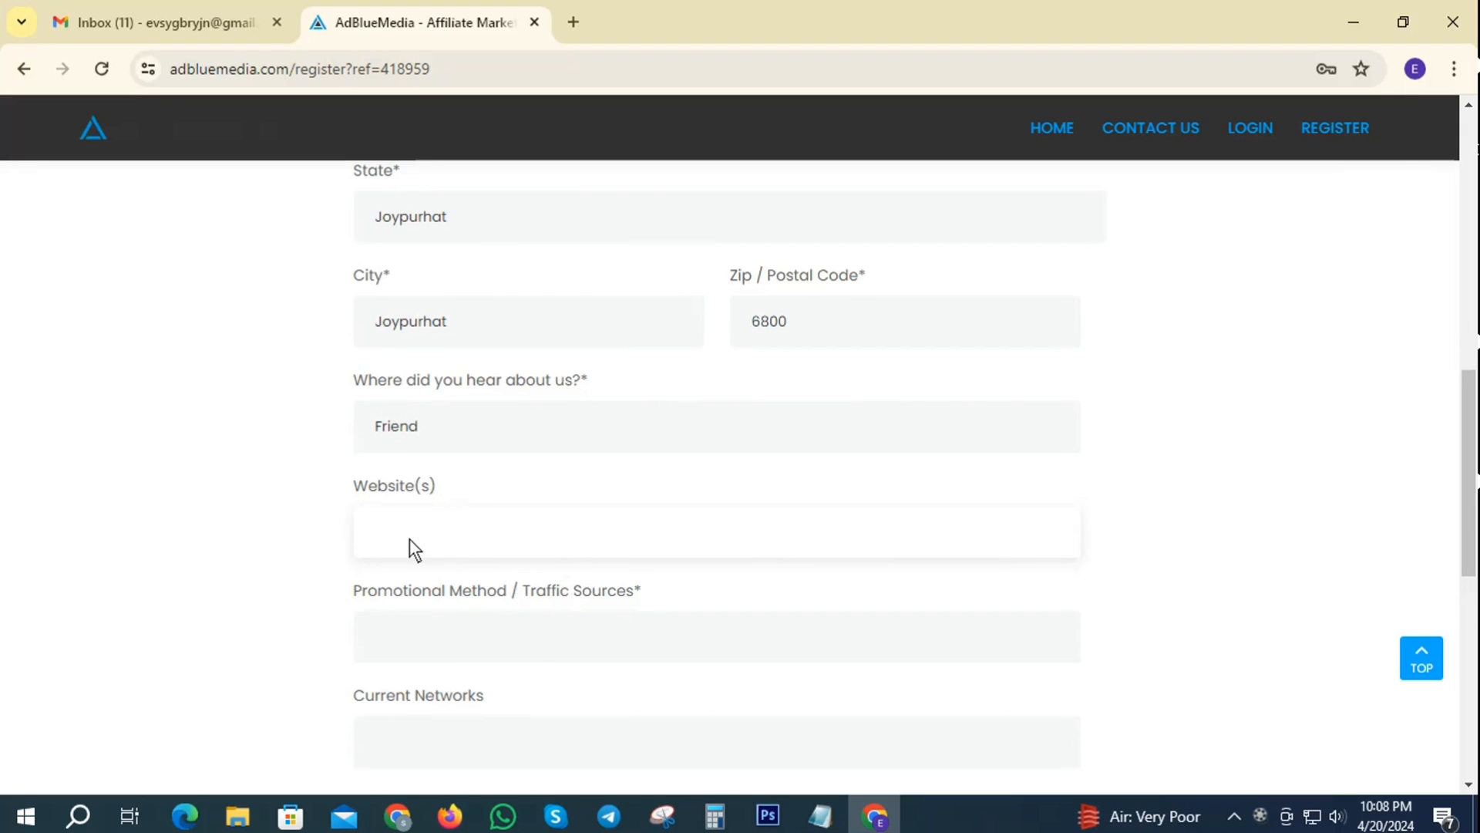
# - Search facebook in a new tab, open its login page and copy the URL
pyautogui.click(573, 21)
pyautogui.click(383, 71)
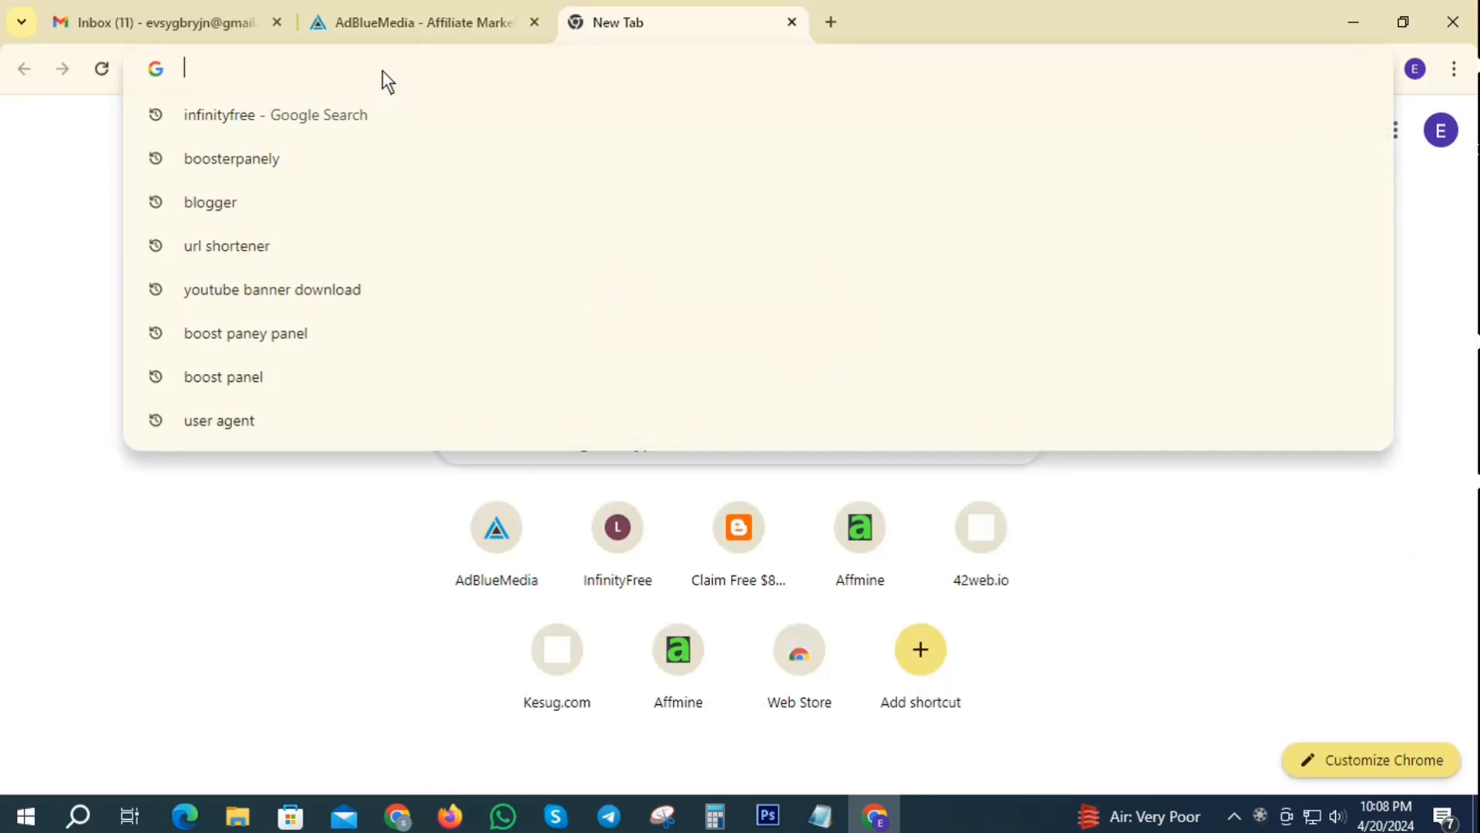
pyautogui.write('facebook')
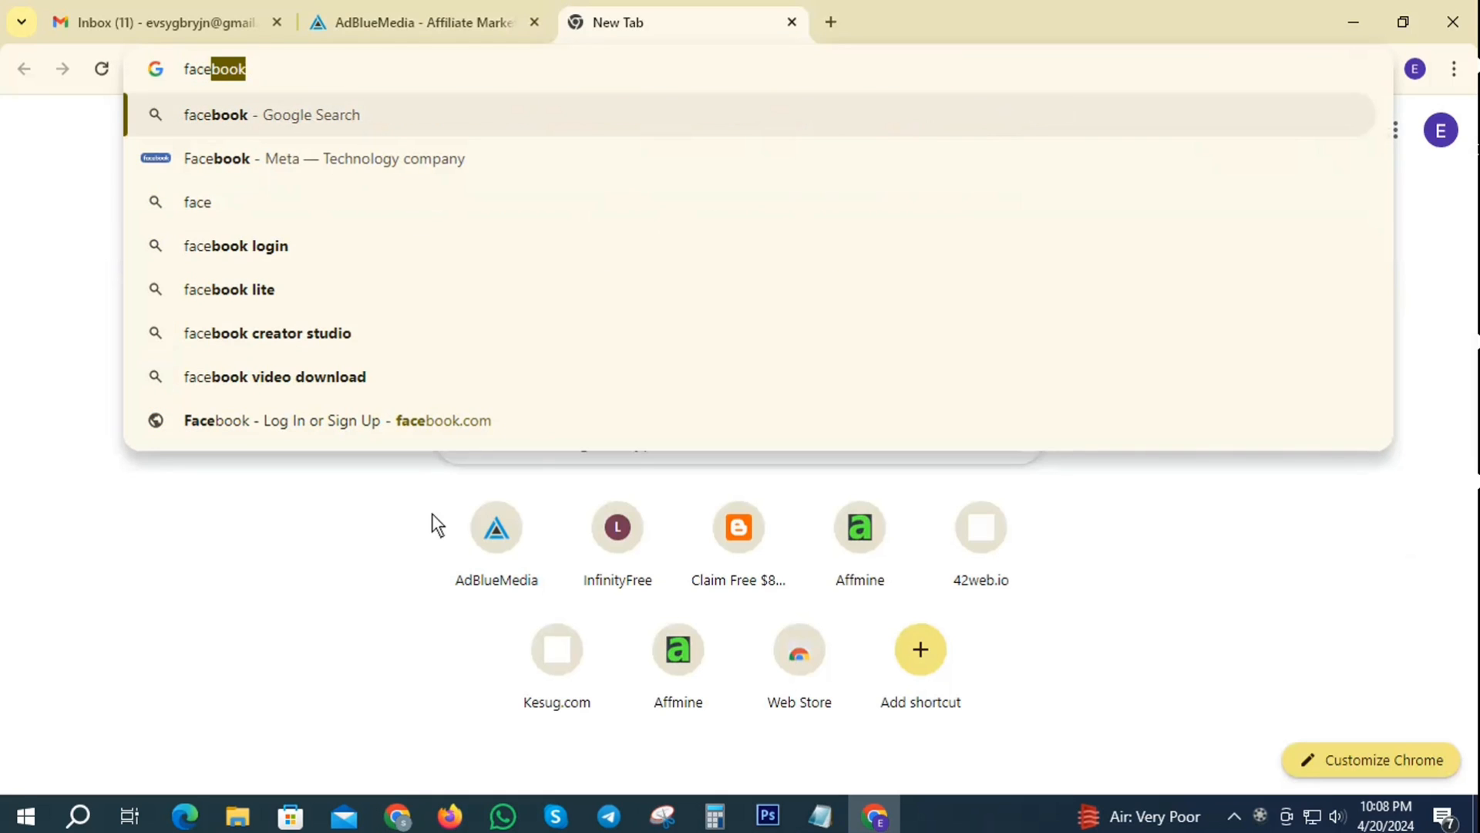
pyautogui.click(220, 158)
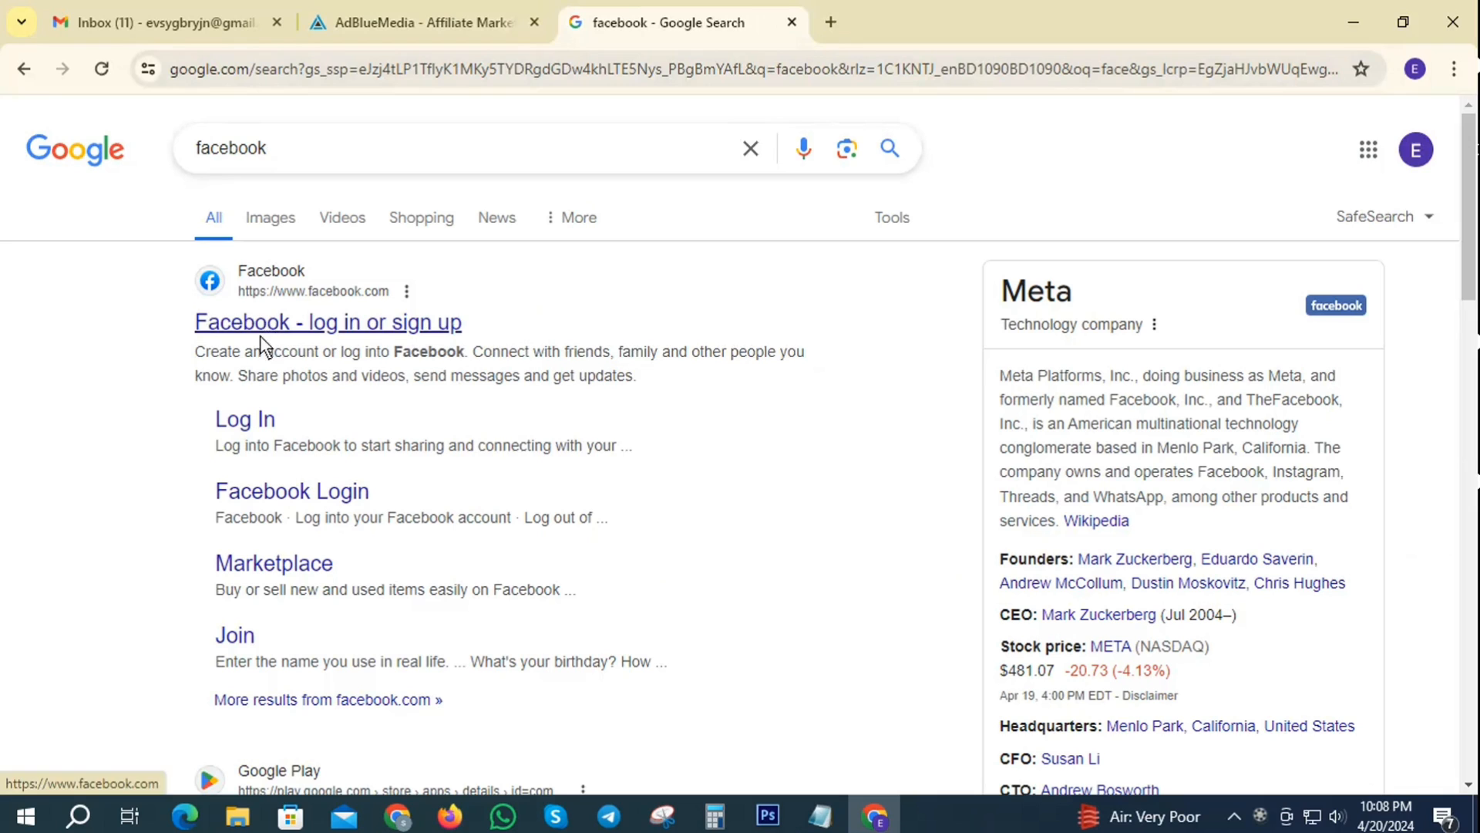
pyautogui.click(230, 428)
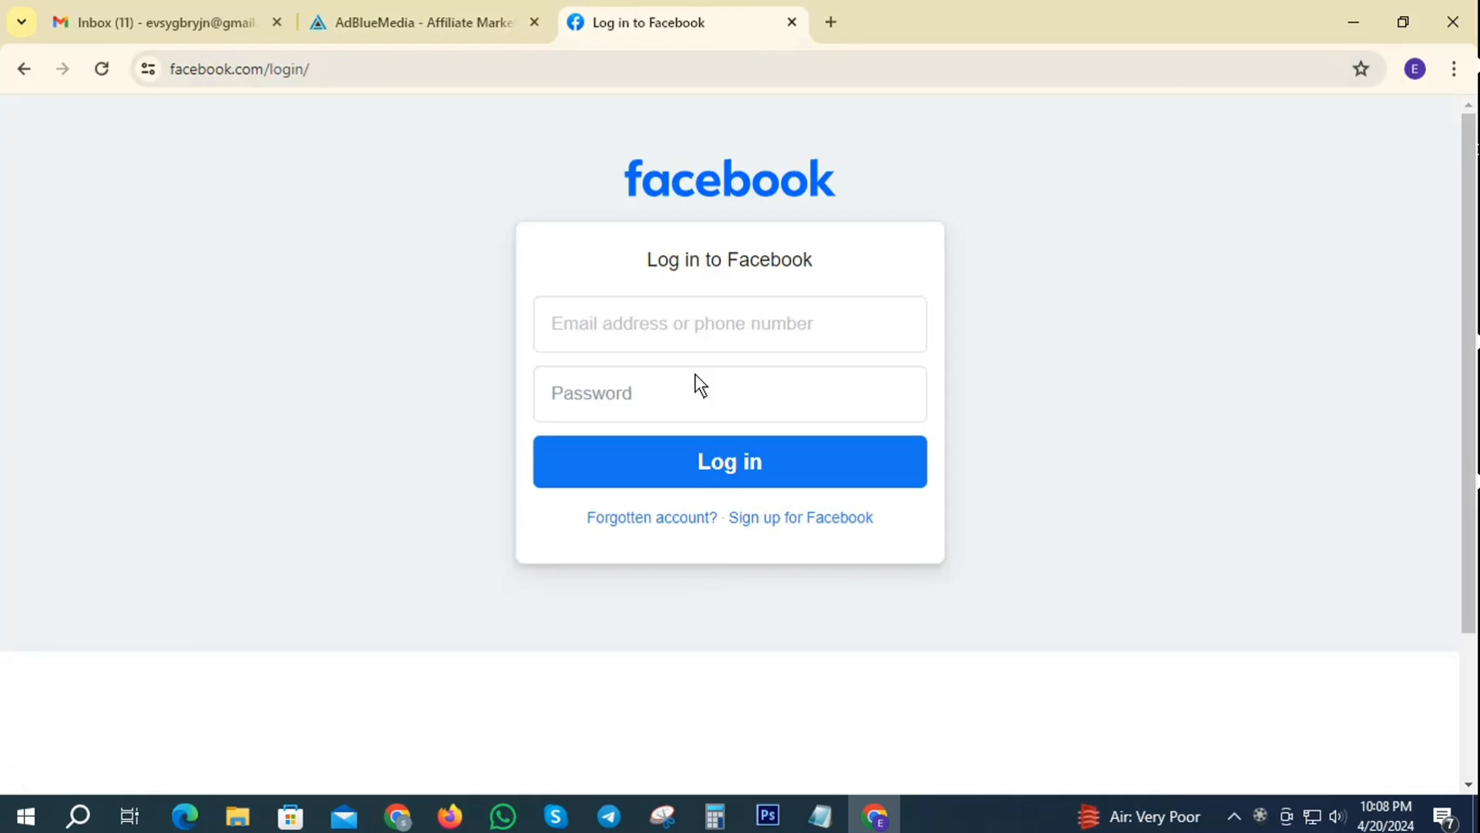
pyautogui.click(229, 68)
pyautogui.rightClick(230, 68)
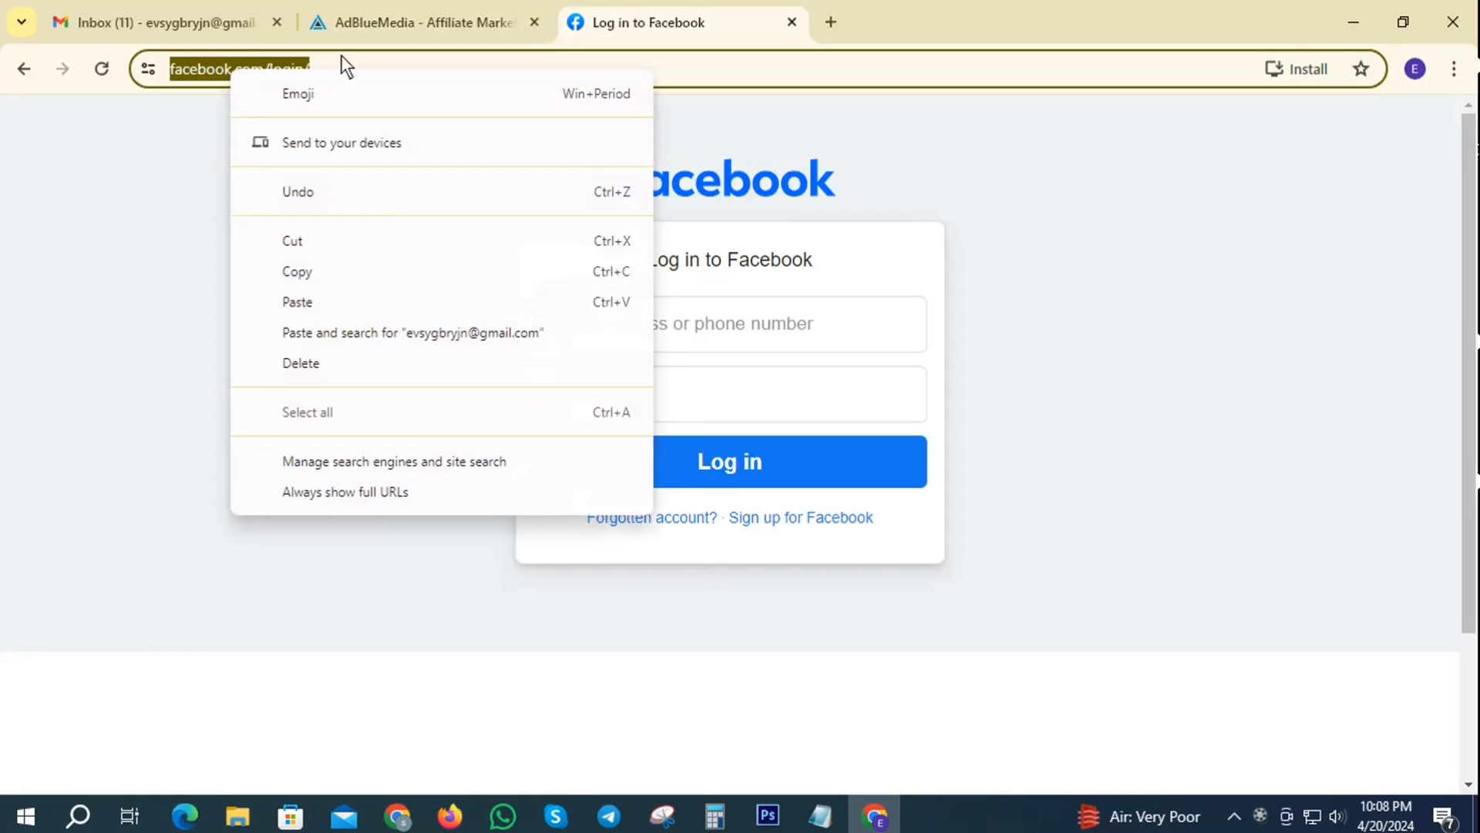
pyautogui.click(311, 269)
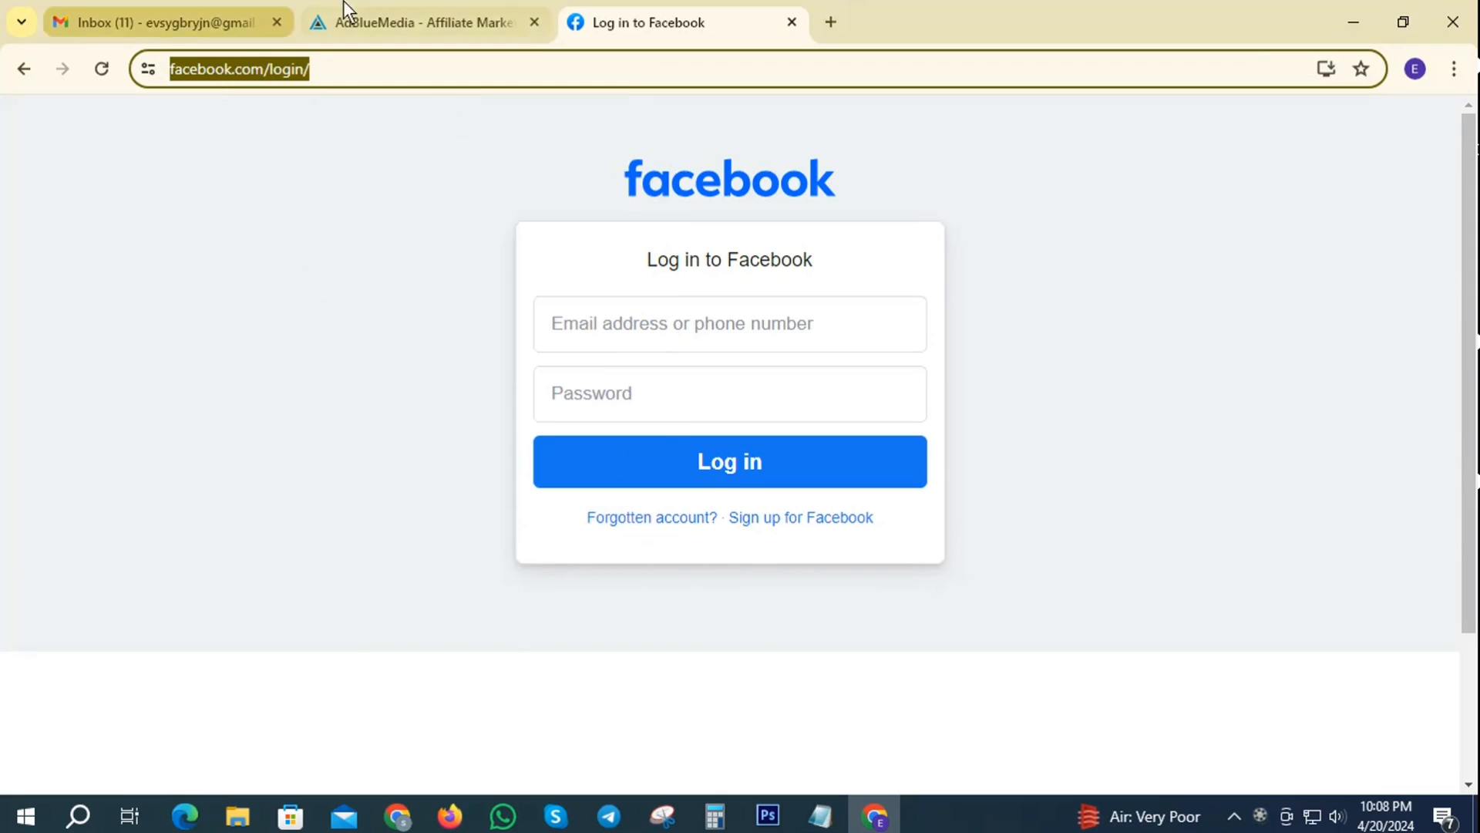
pyautogui.click(393, 17)
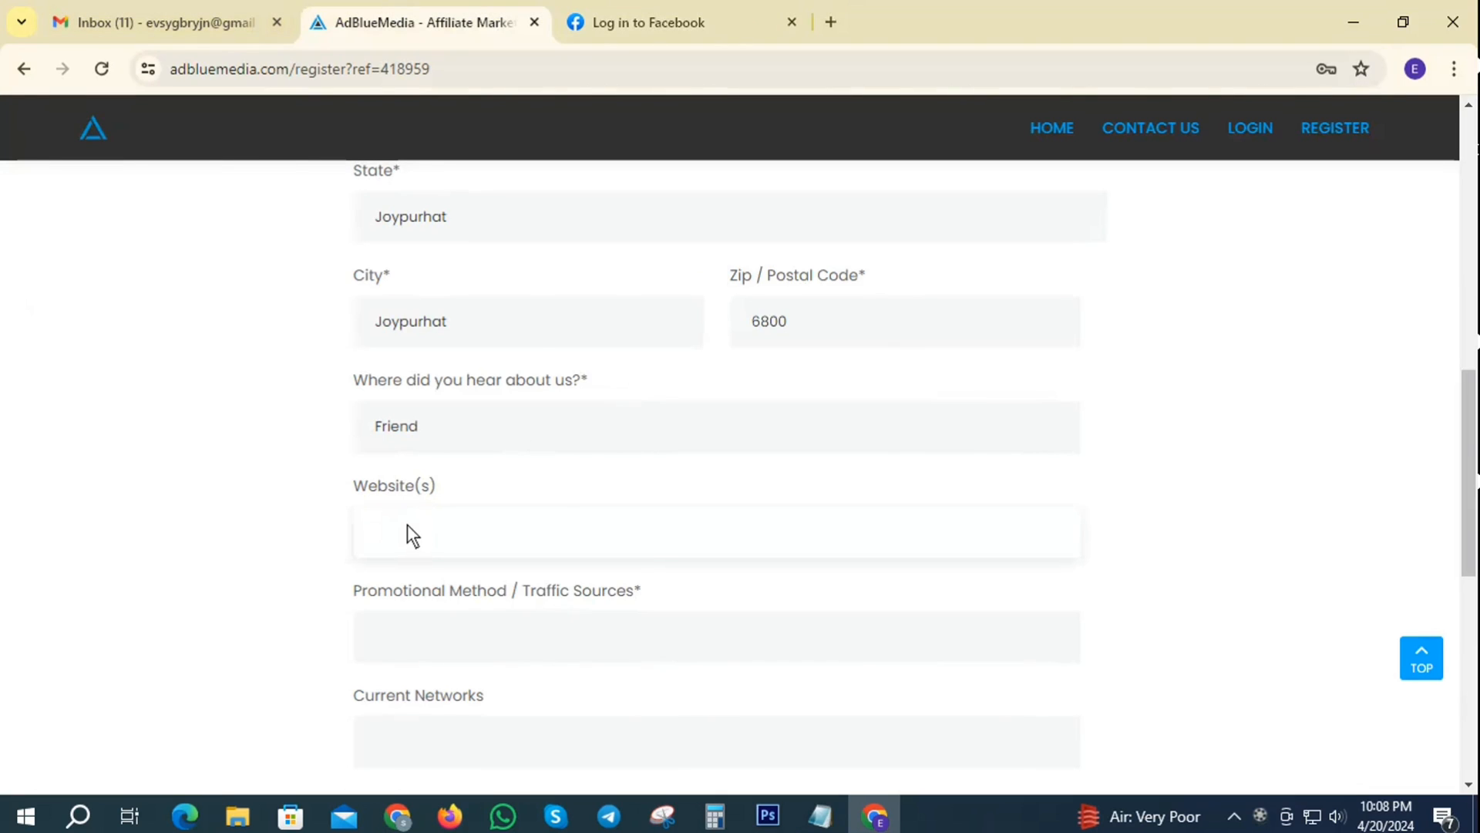
# - Paste the Facebook login URL as website and list Facebook, Twitter and Google marketing promotion methods
pyautogui.hotkey('ctrl', 'v')
pyautogui.scroll(-3, 876, 548)
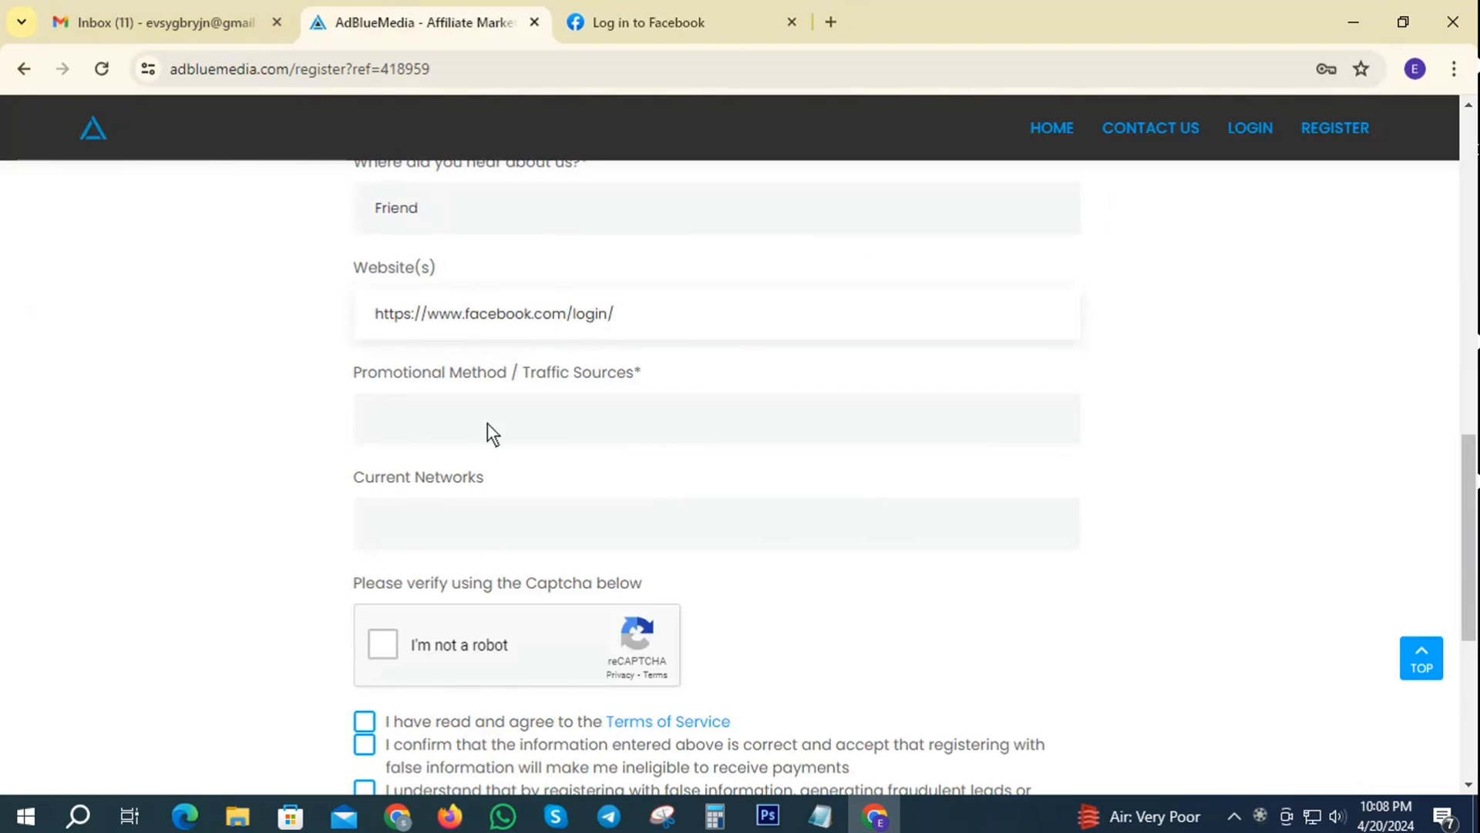
pyautogui.click(442, 419)
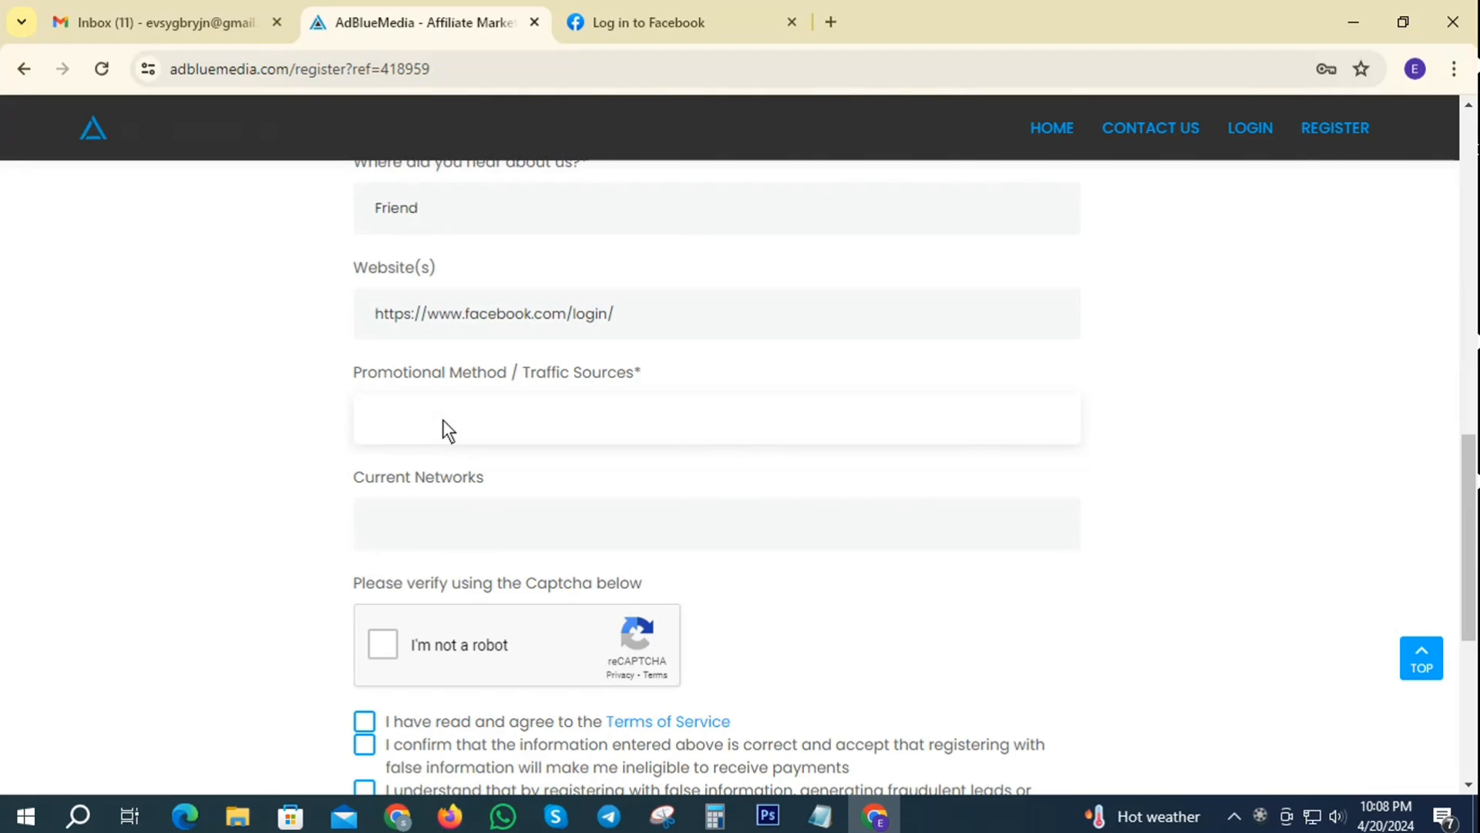
pyautogui.write('landing page Facebook matr')
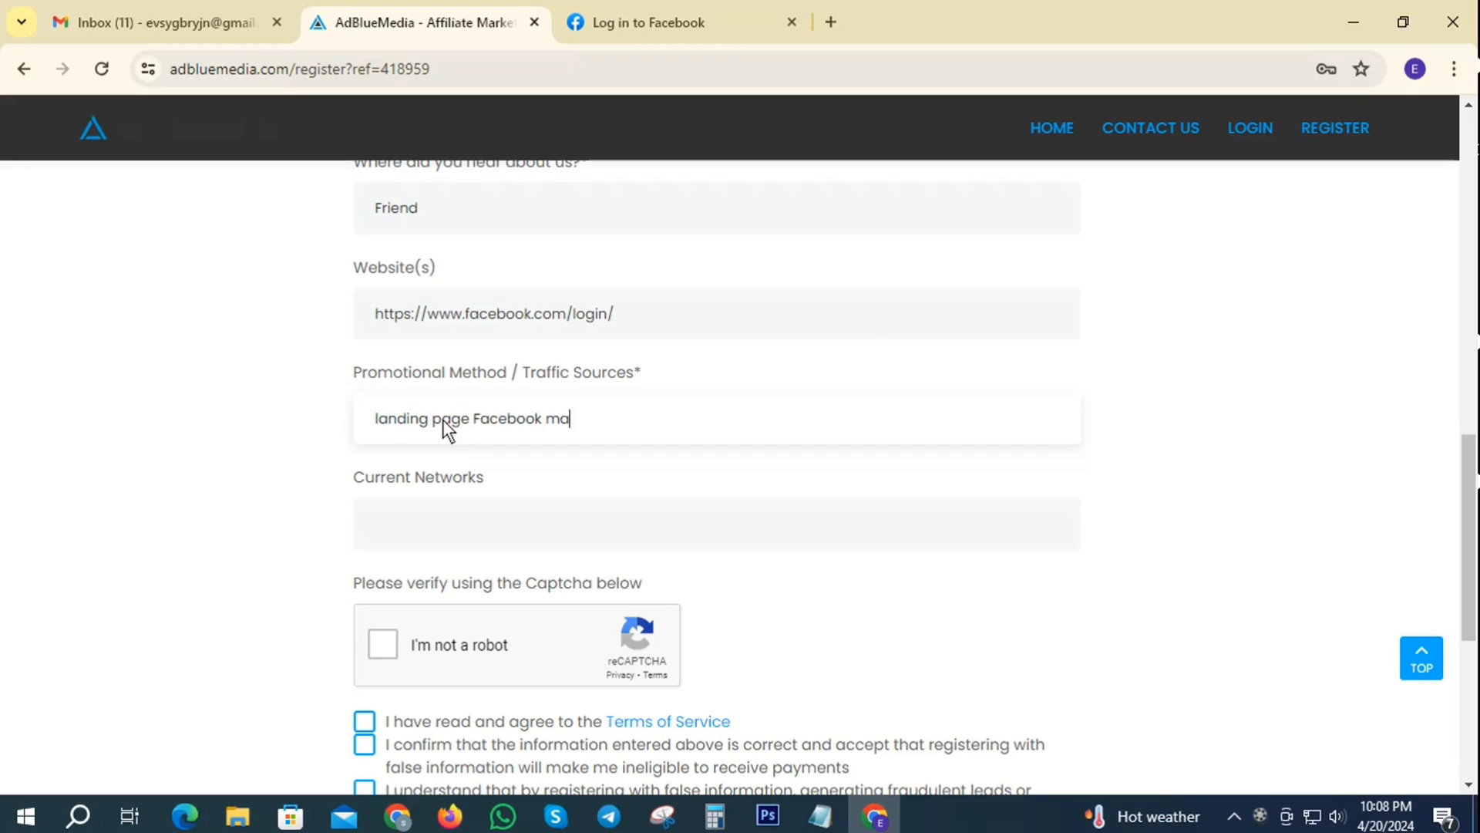
pyautogui.press('BackSpace')
pyautogui.press('BackSpace')
pyautogui.write('rketing, Twitter marketing')
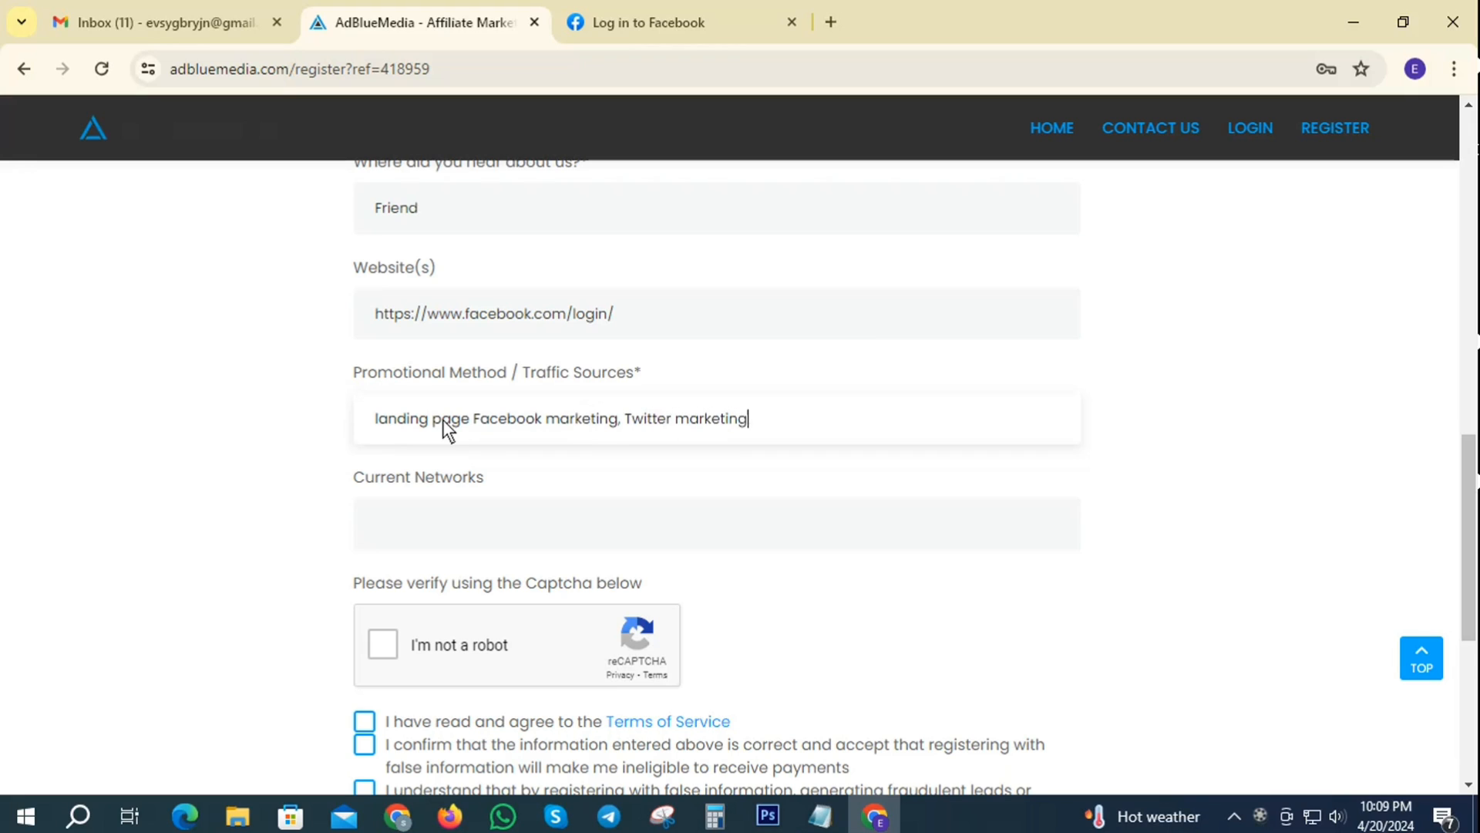
pyautogui.write(' , Google paid traffic')
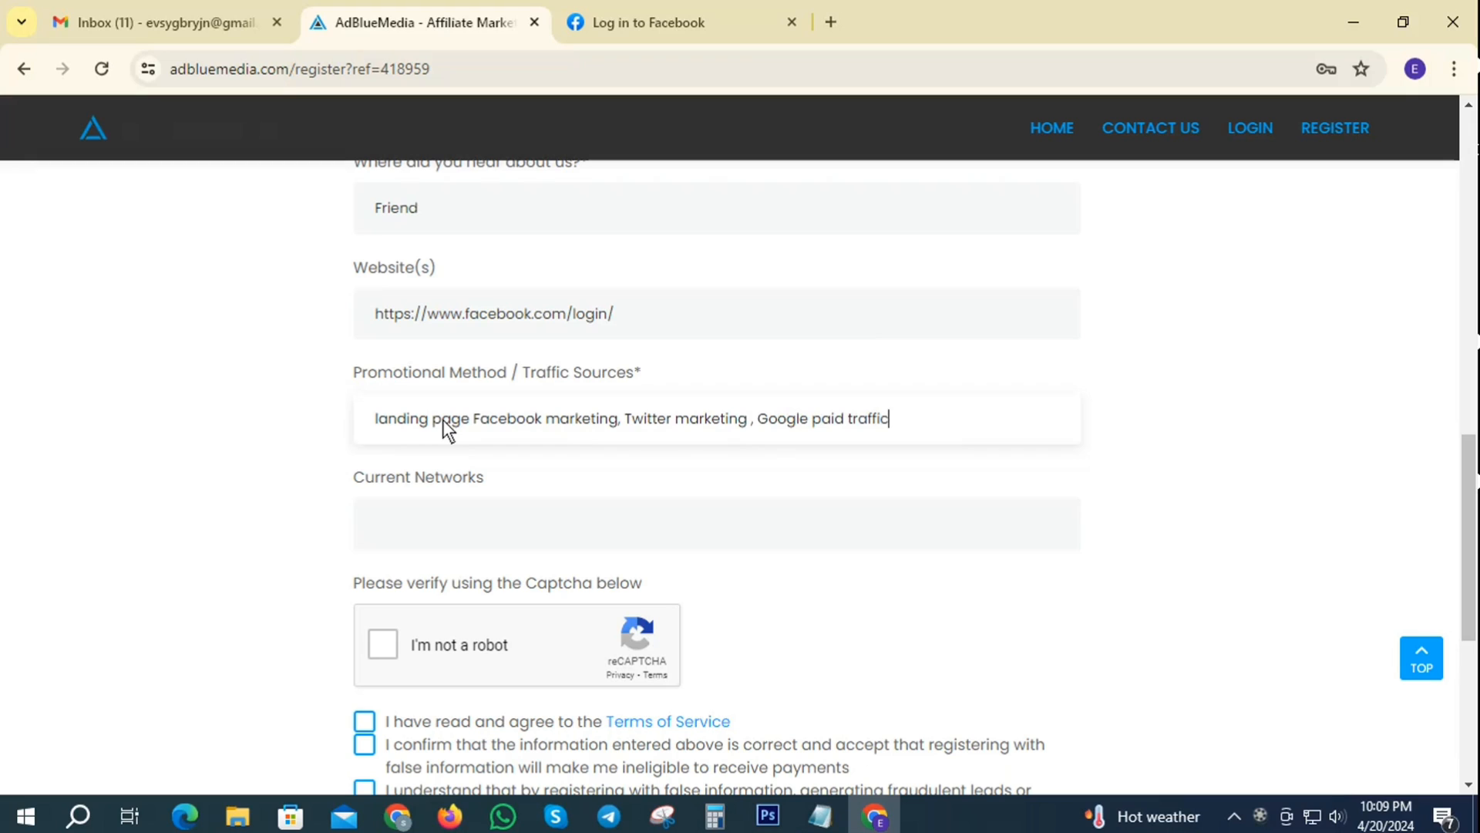
pyautogui.write(' marketing , google ads')
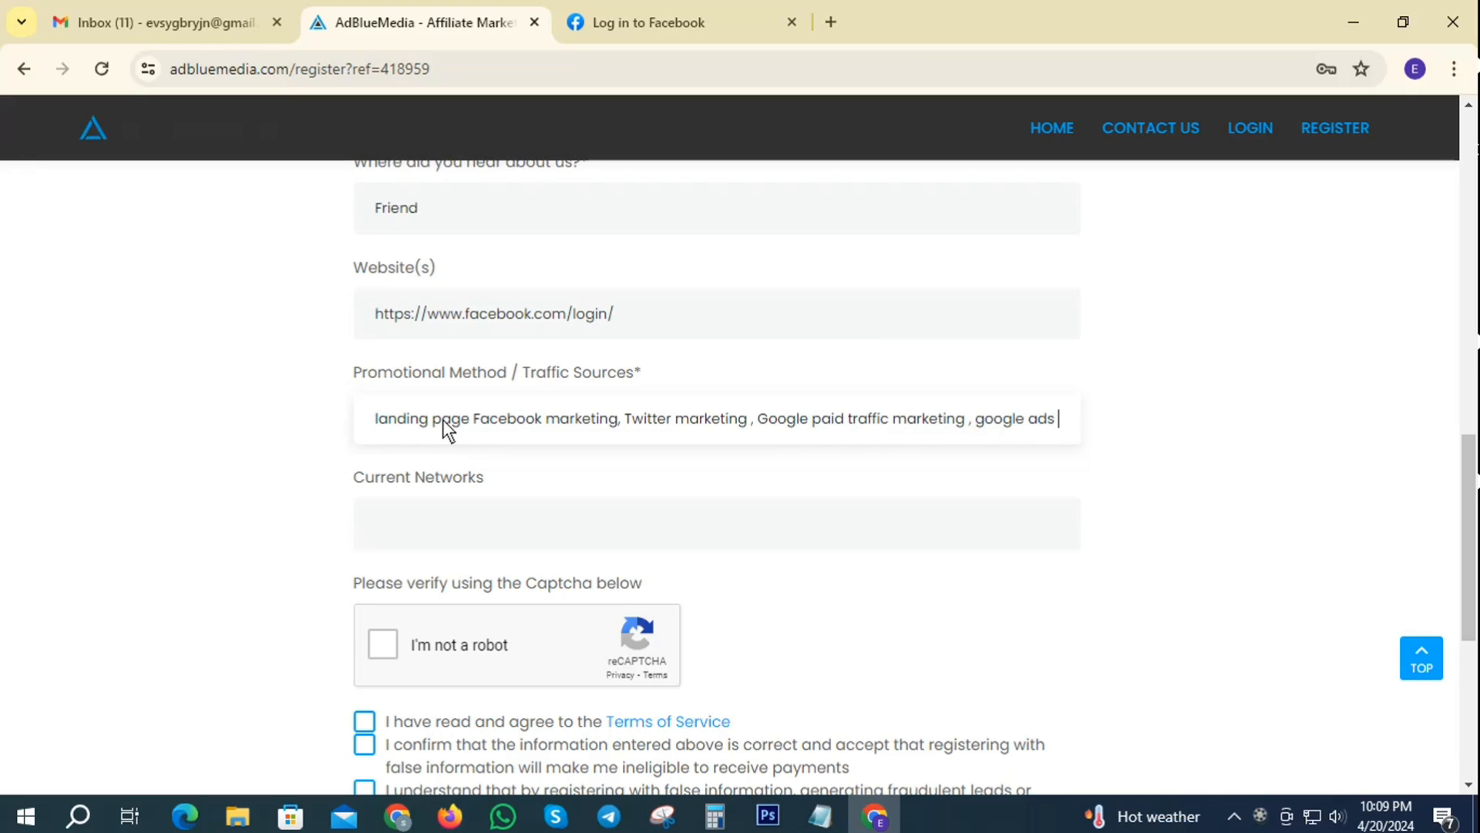
pyautogui.write(' paid ma')
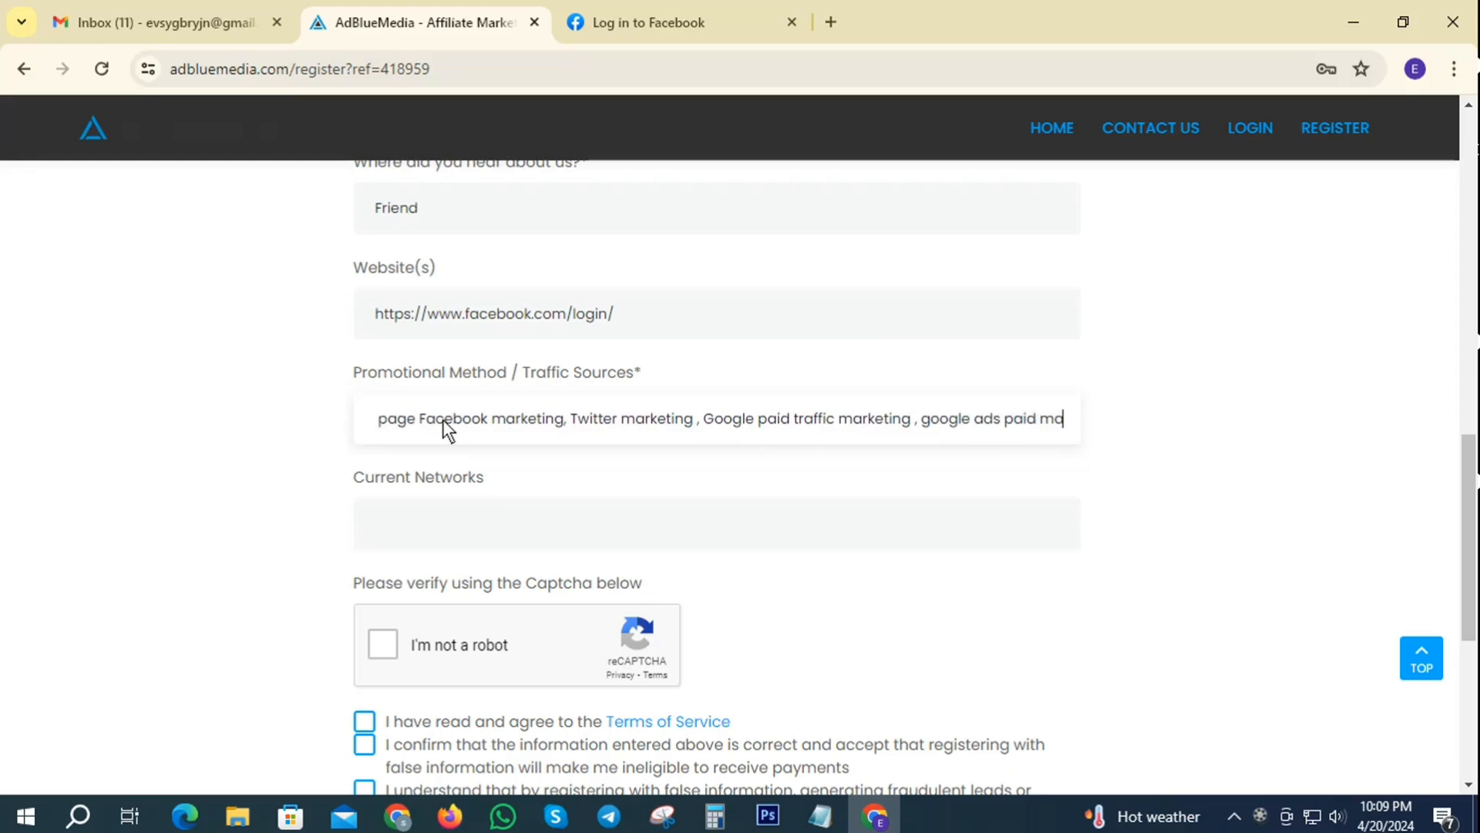
pyautogui.write('rketing ,')
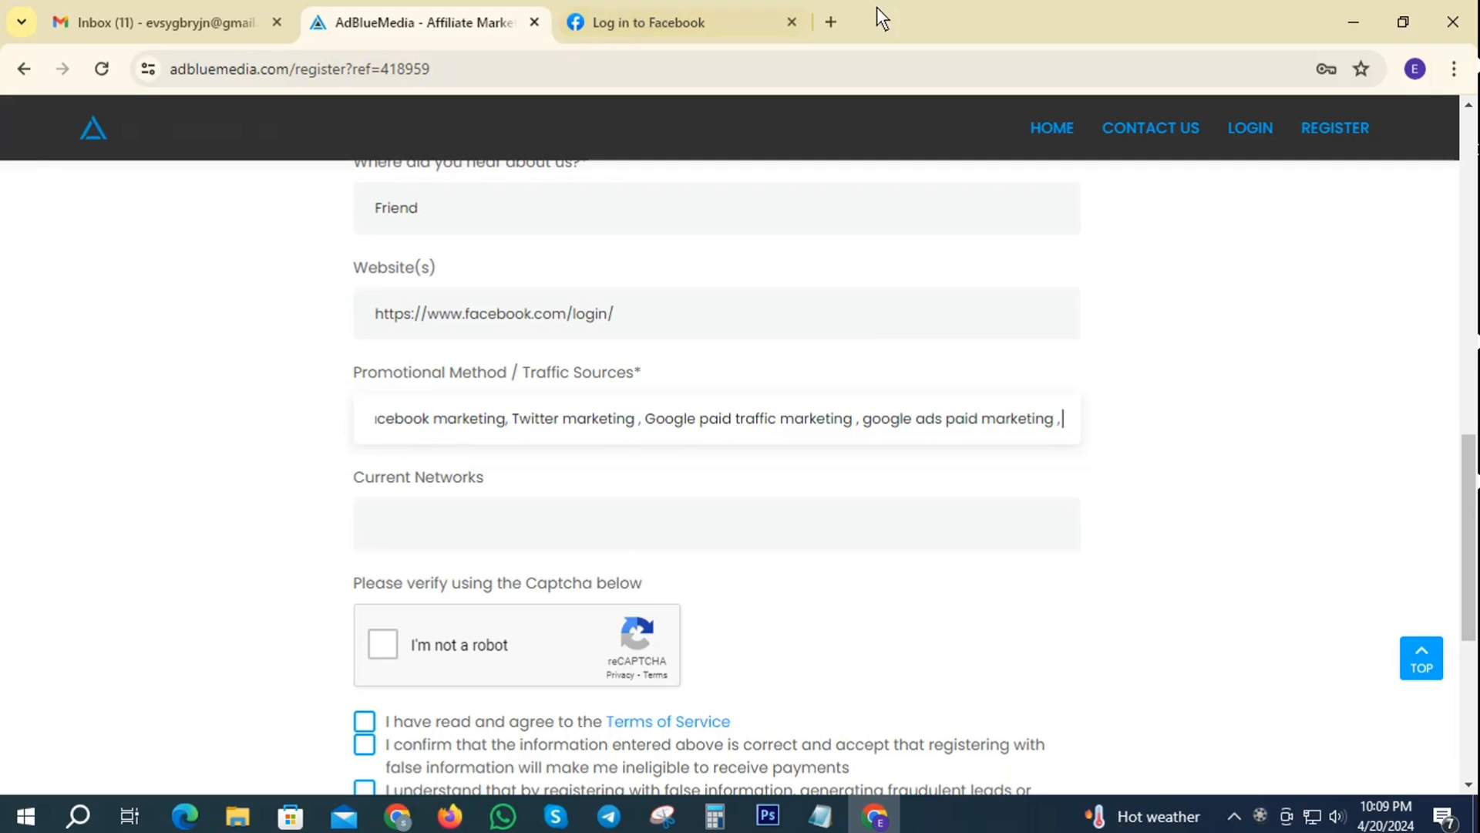
# - Search Google for 'reddit' in a new Chrome tab
pyautogui.click(831, 23)
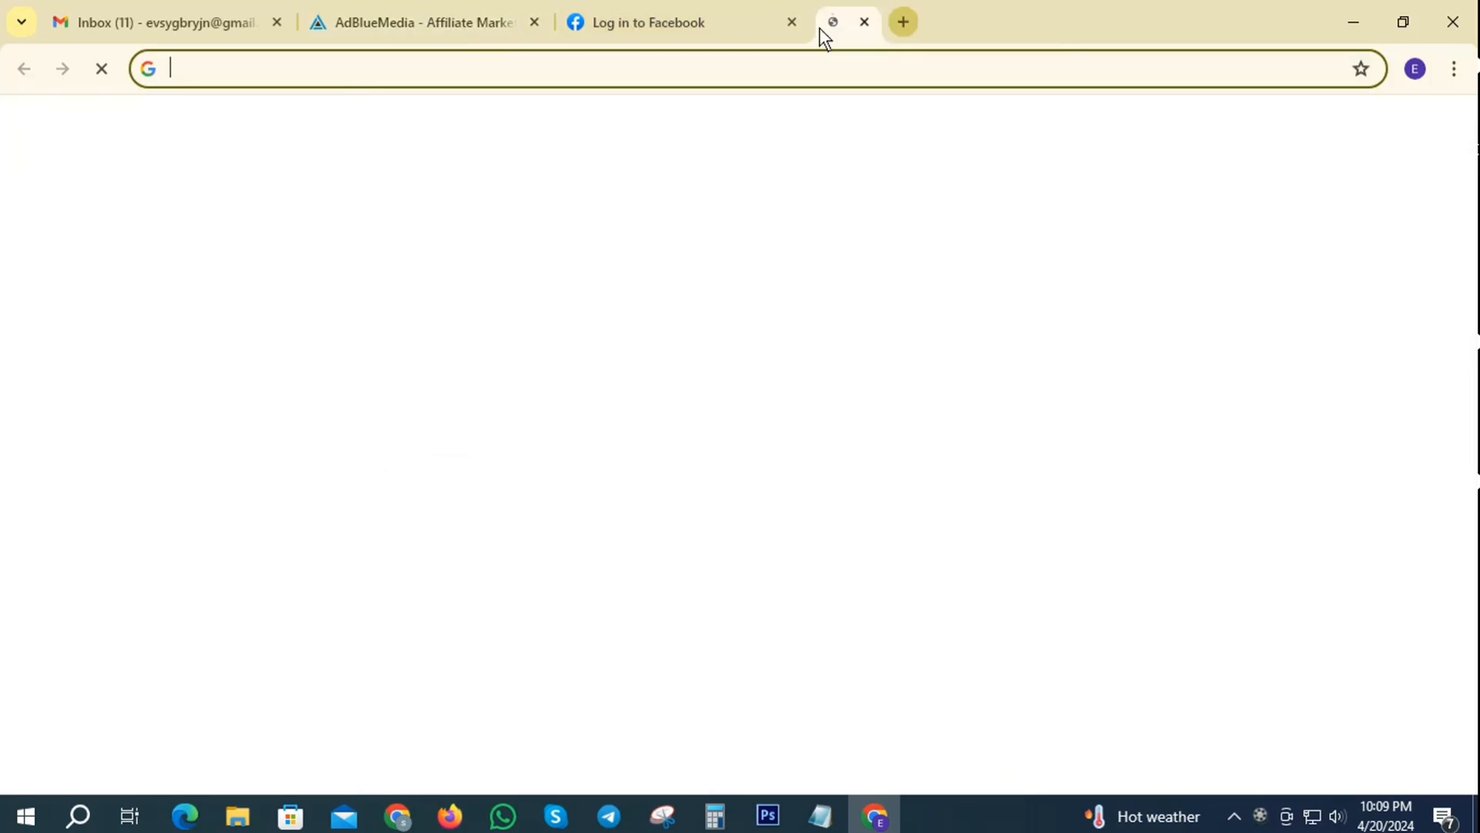
pyautogui.click(355, 76)
pyautogui.write('redd')
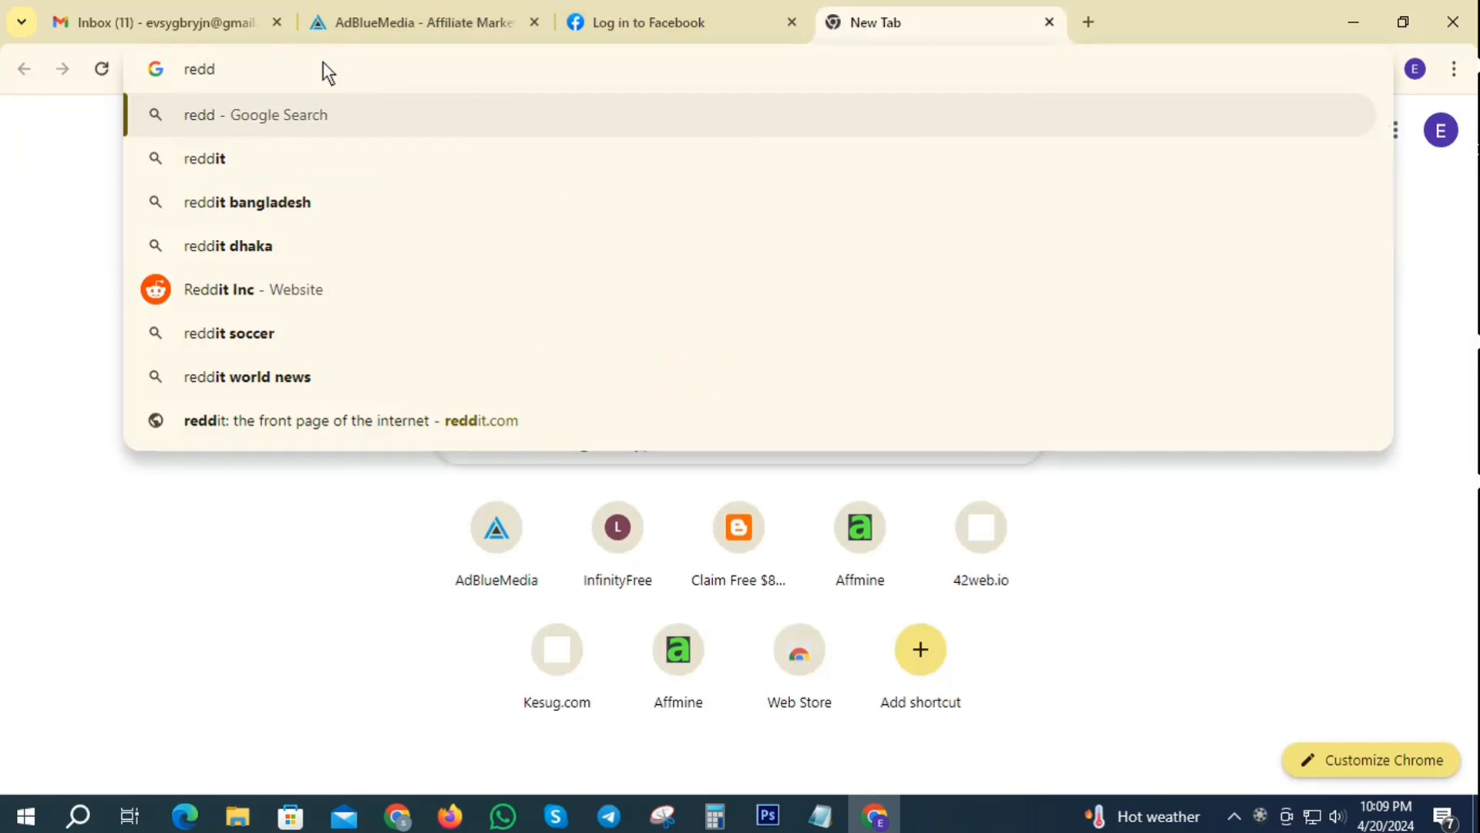
pyautogui.click(204, 171)
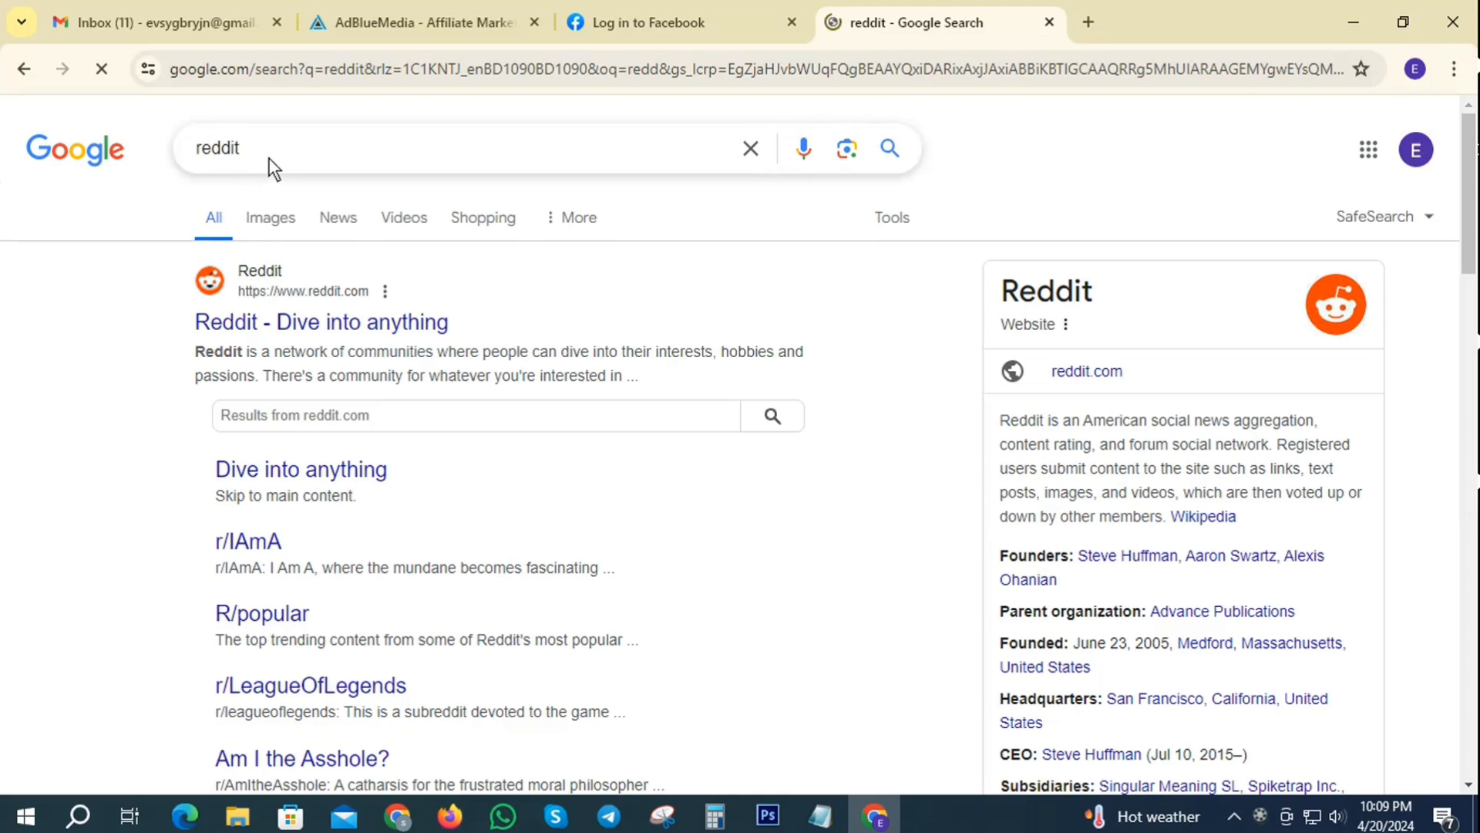
# - Copy the search term 'reddit' and return to the AdBlueMedia registration form
pyautogui.moveTo(303, 148); pyautogui.dragTo(171, 145)
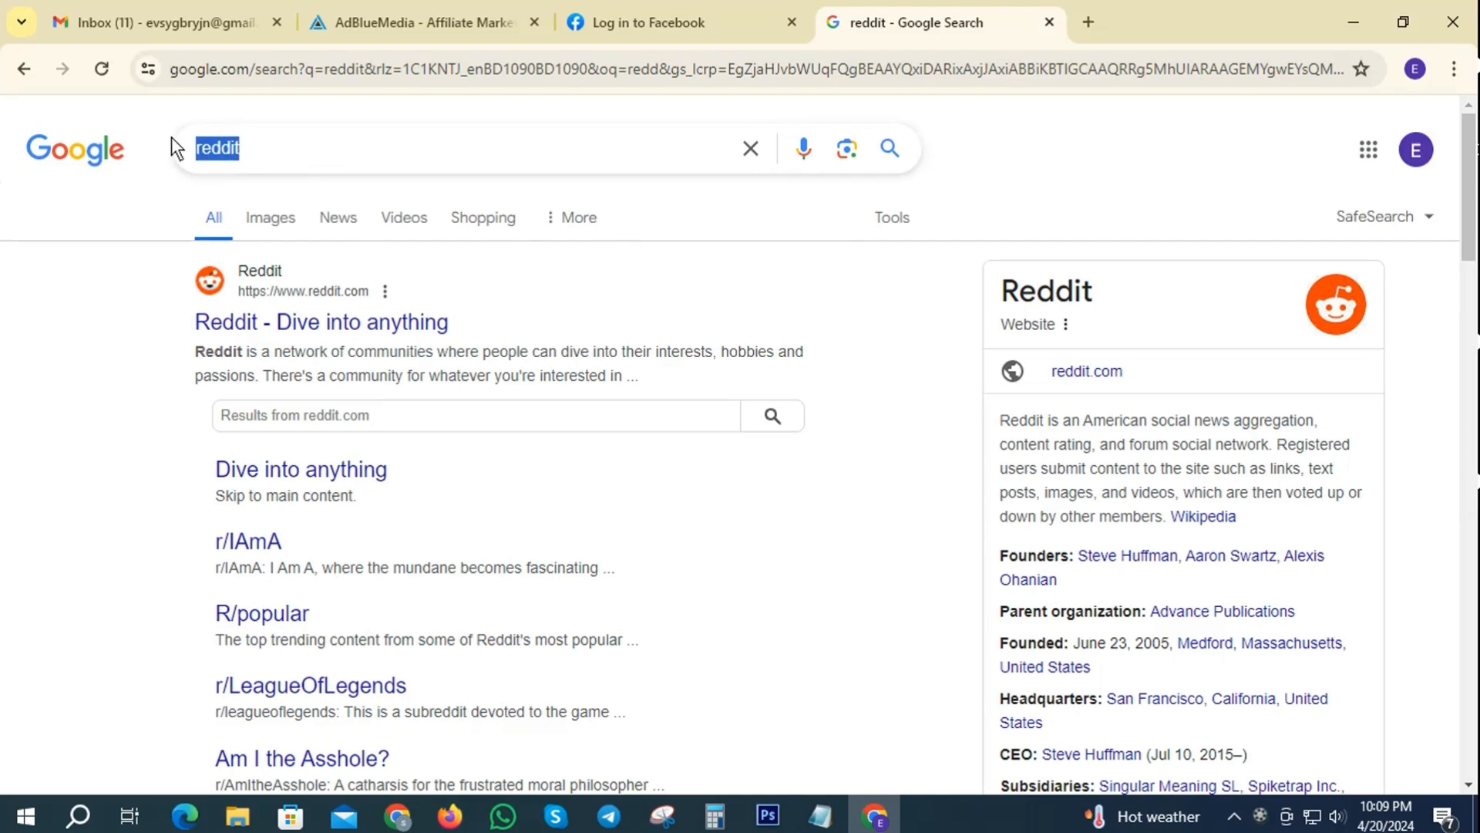
pyautogui.rightClick(225, 149)
pyautogui.click(353, 245)
pyautogui.click(424, 21)
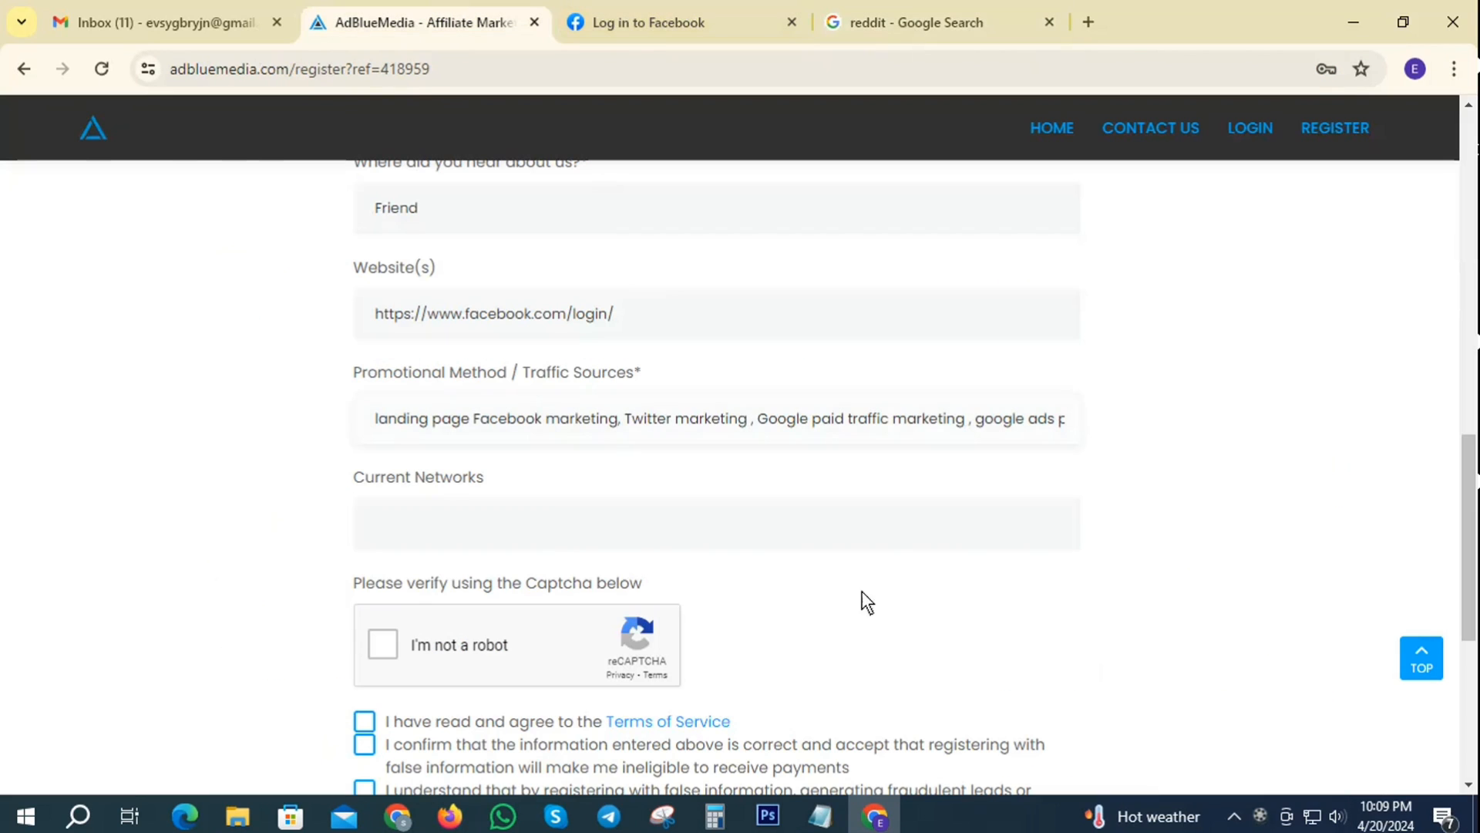
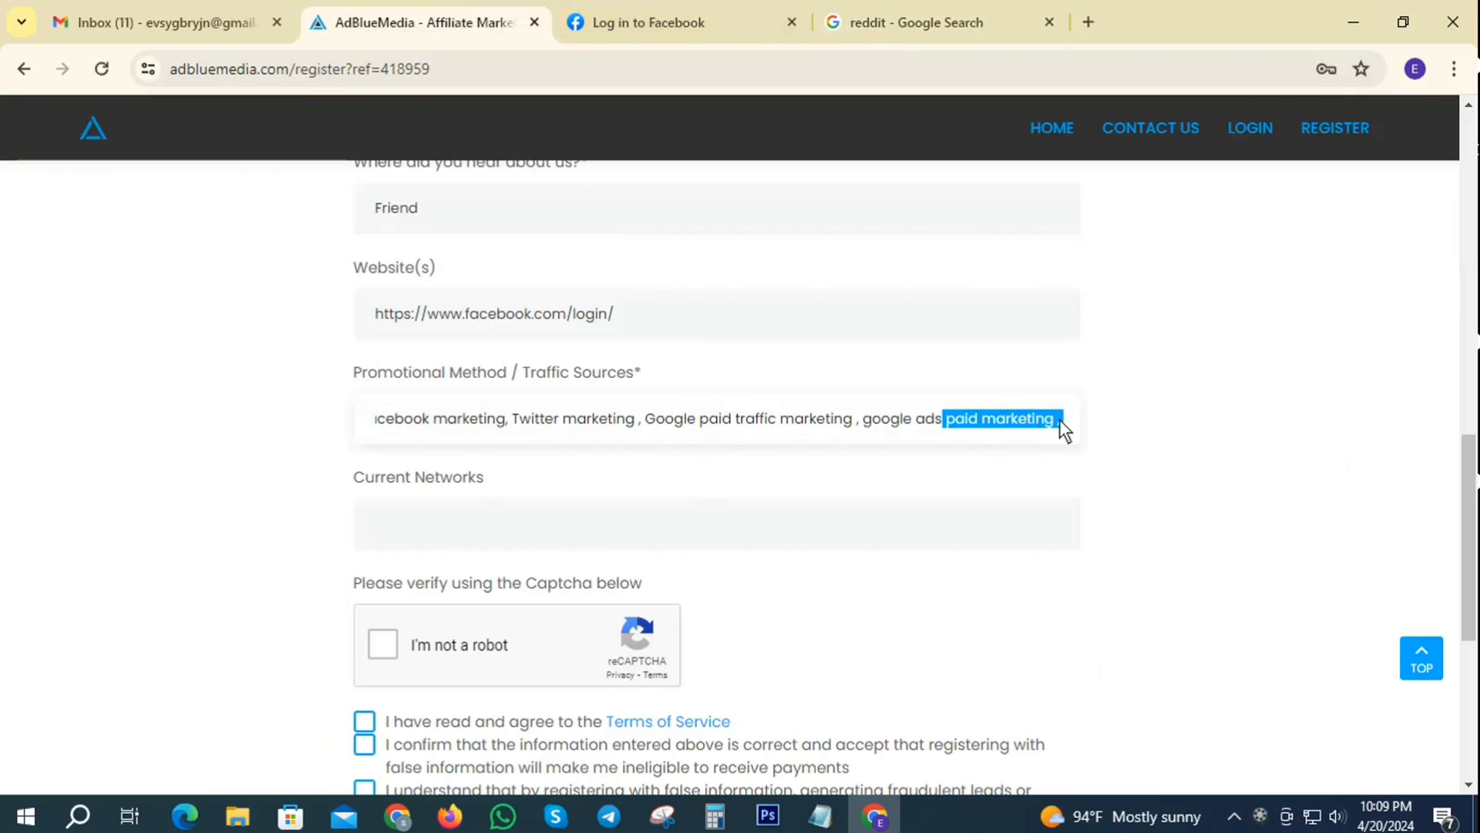
# - Append the pasted 'reddit' plus ' marketing,' to the Promotional Method field
pyautogui.click(1059, 420)
pyautogui.write('reddit')
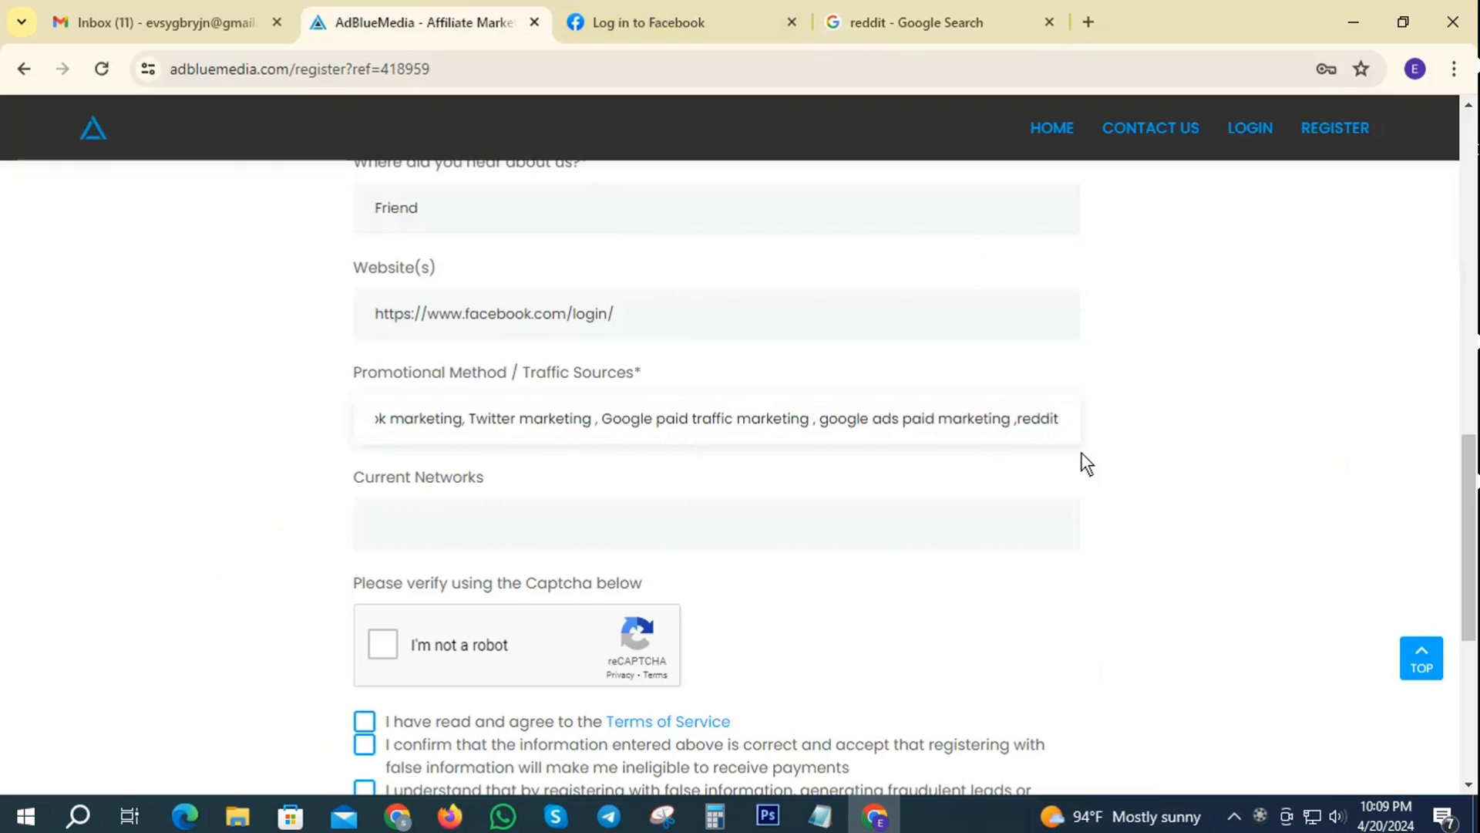
pyautogui.write('marketing')
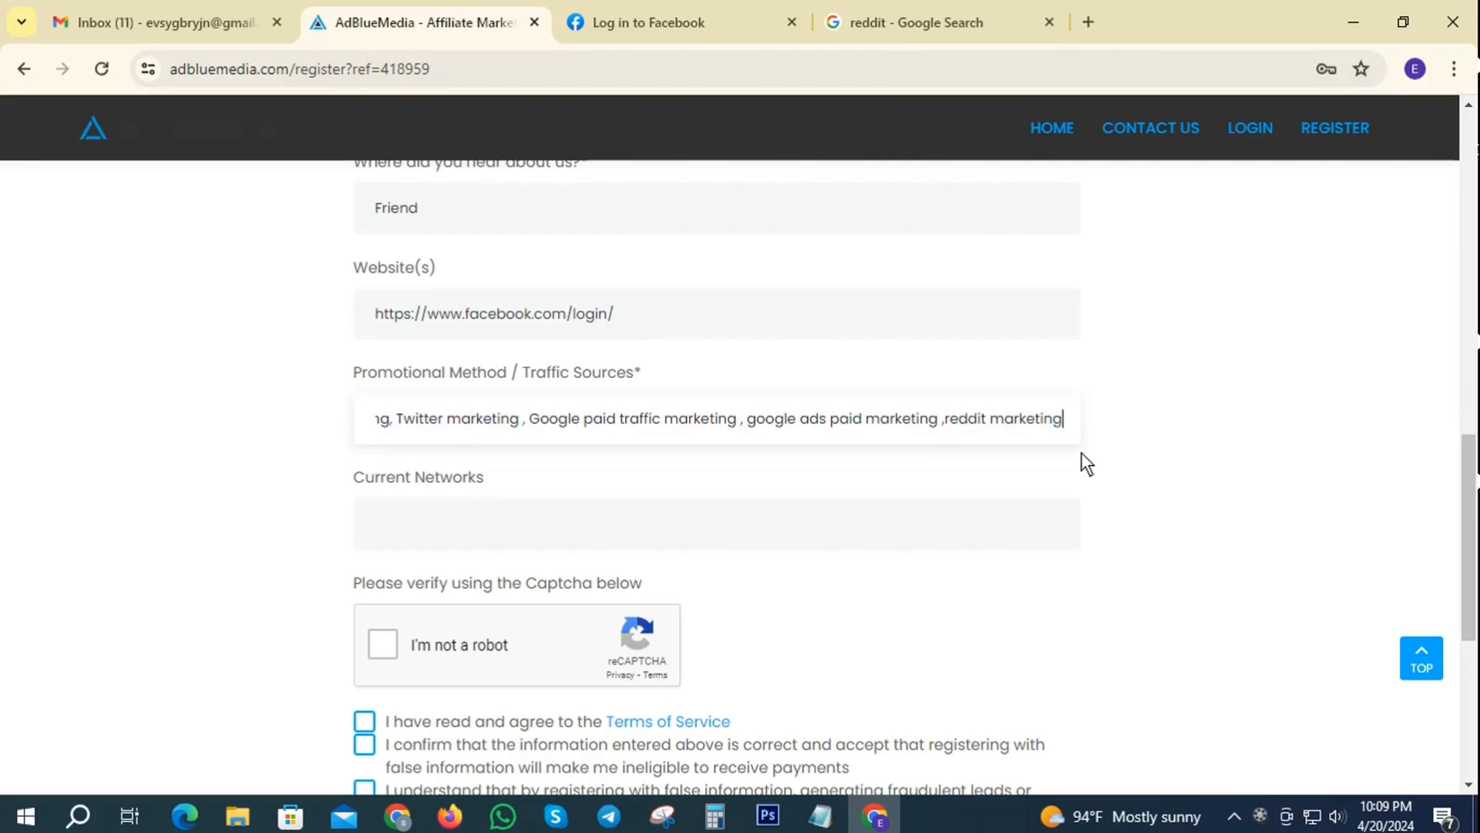
pyautogui.write(',')
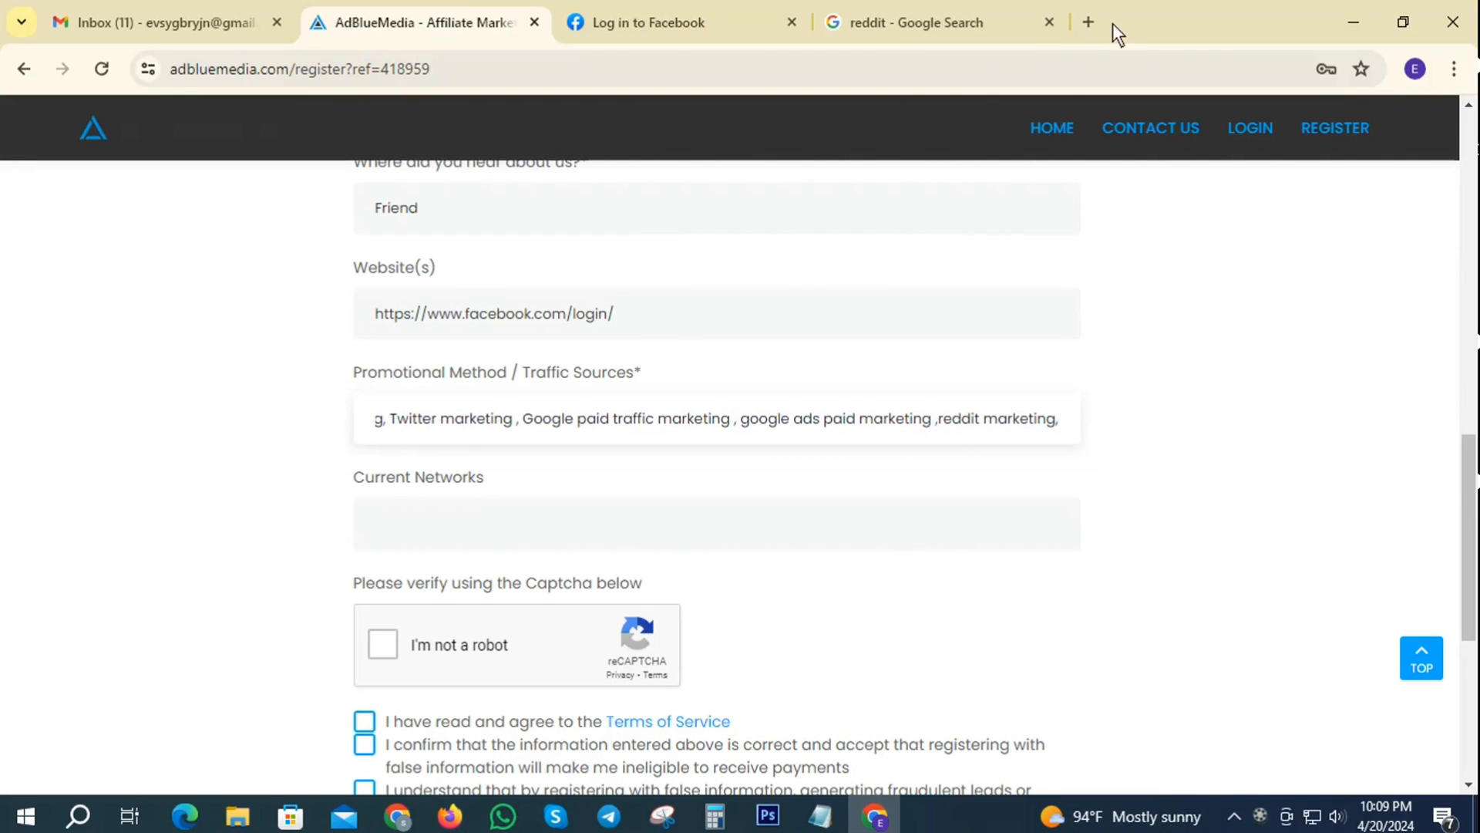
# - Search Google for 'pinterest' in a new tab and copy the word
pyautogui.click(1088, 21)
pyautogui.click(427, 67)
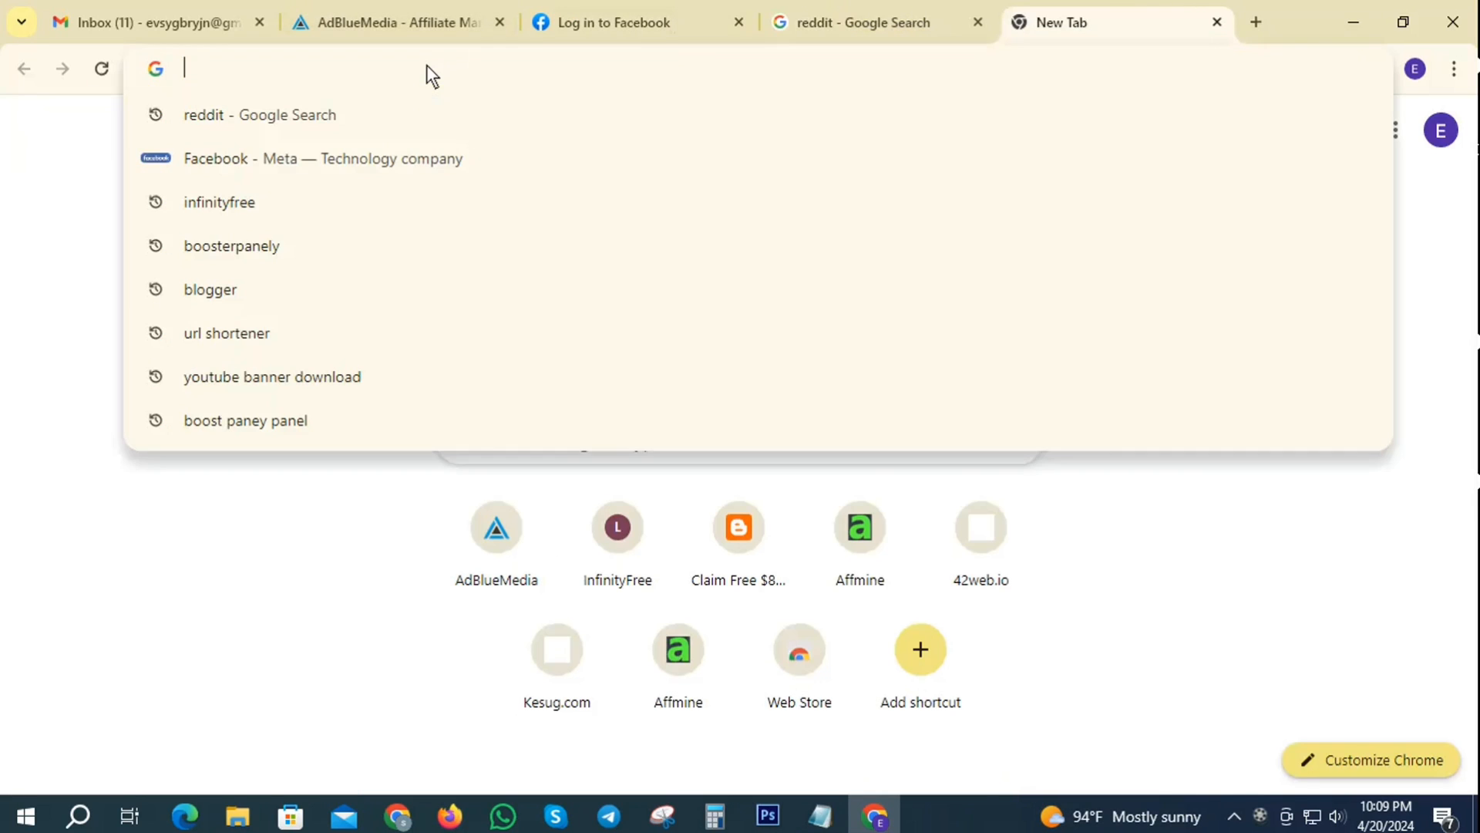
pyautogui.write('pinterest')
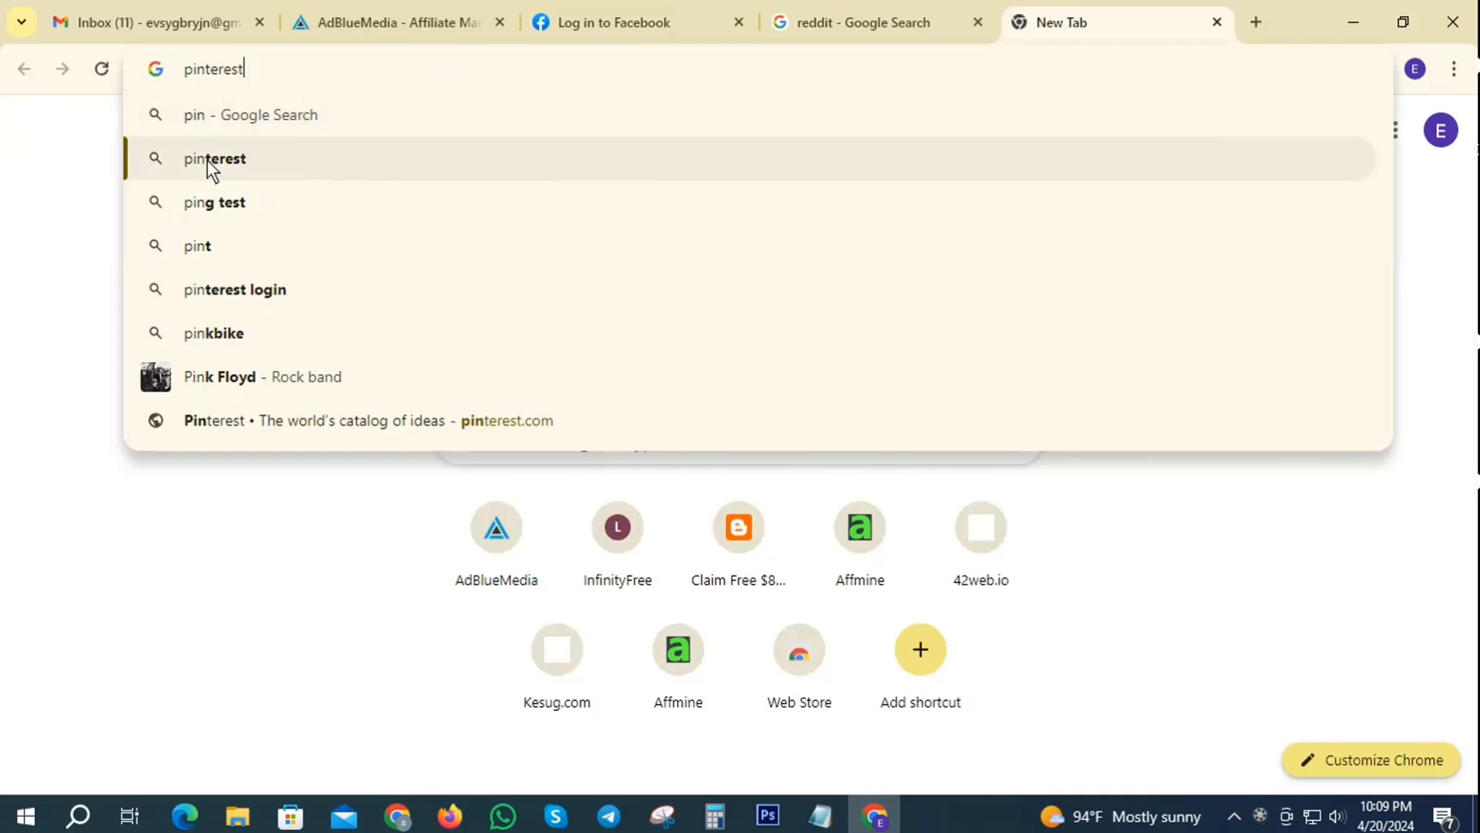
pyautogui.click(206, 159)
pyautogui.moveTo(262, 148); pyautogui.dragTo(197, 142)
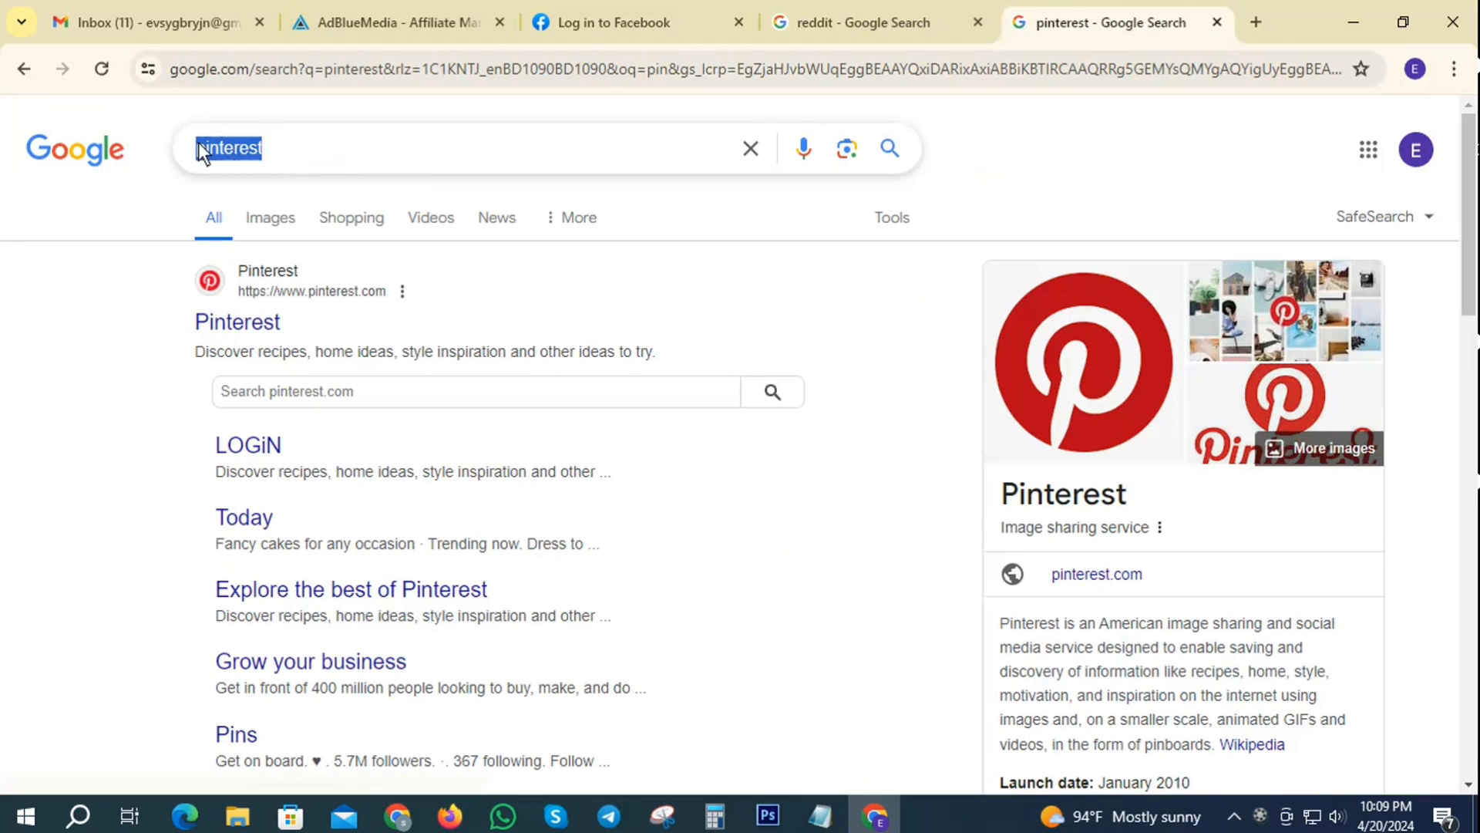
pyautogui.rightClick(197, 145)
pyautogui.click(265, 248)
# - Paste 'pinterest' after reddit marketing in the promotional methods and add 'post marketing etc'
pyautogui.click(428, 17)
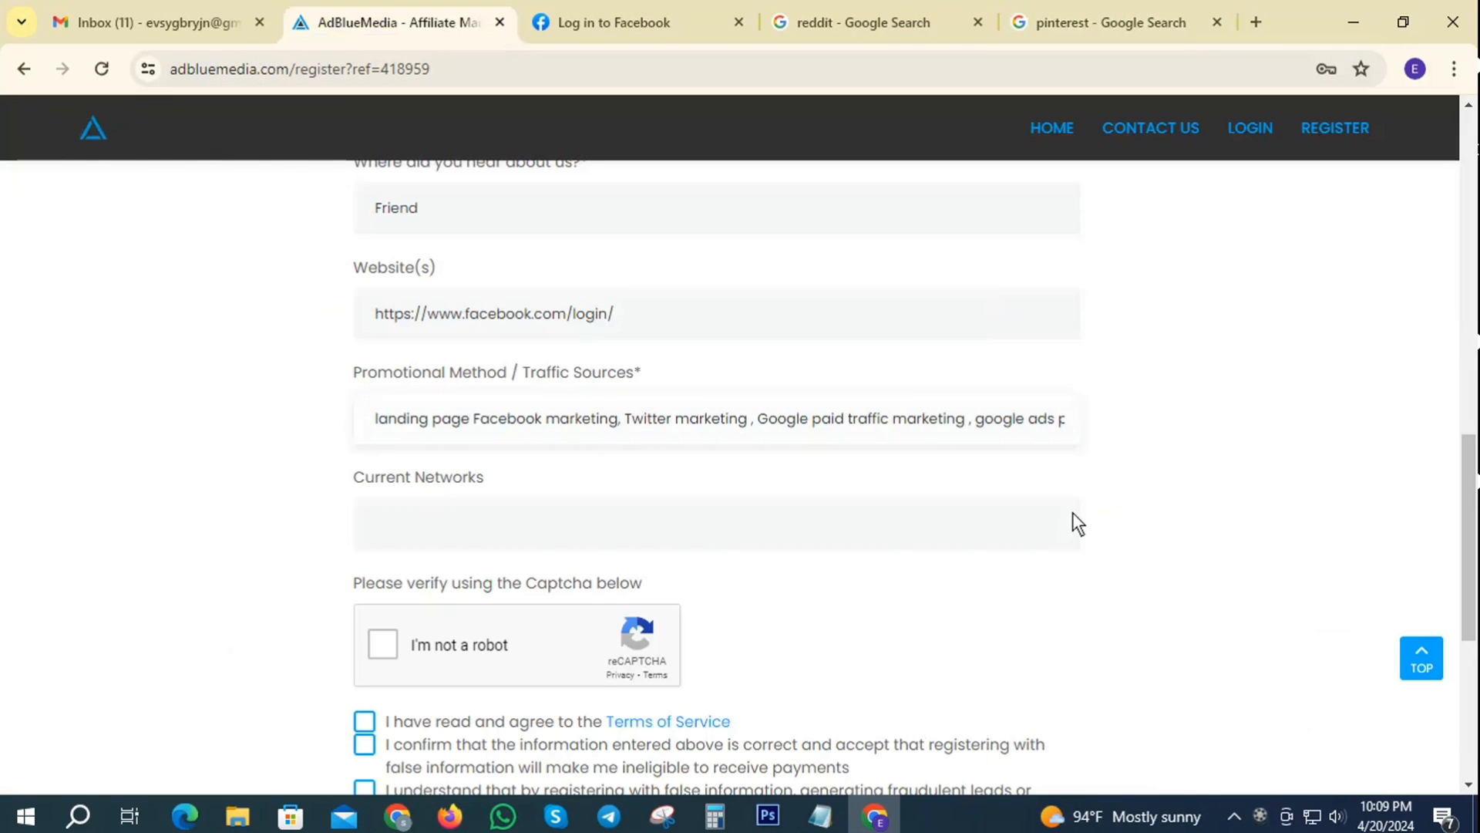
pyautogui.moveTo(1085, 418); pyautogui.dragTo(1049, 421)
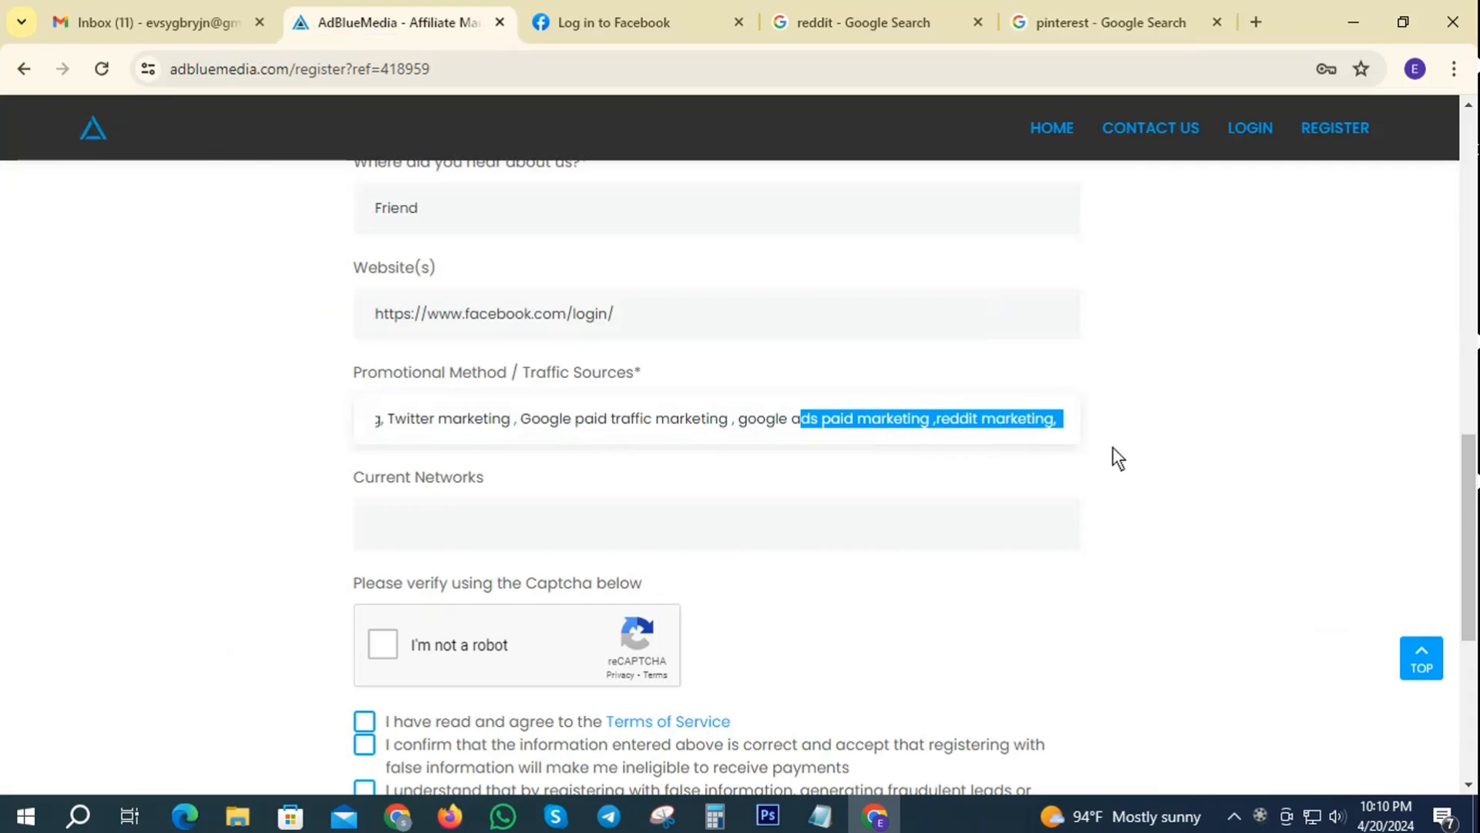
pyautogui.click(1058, 423)
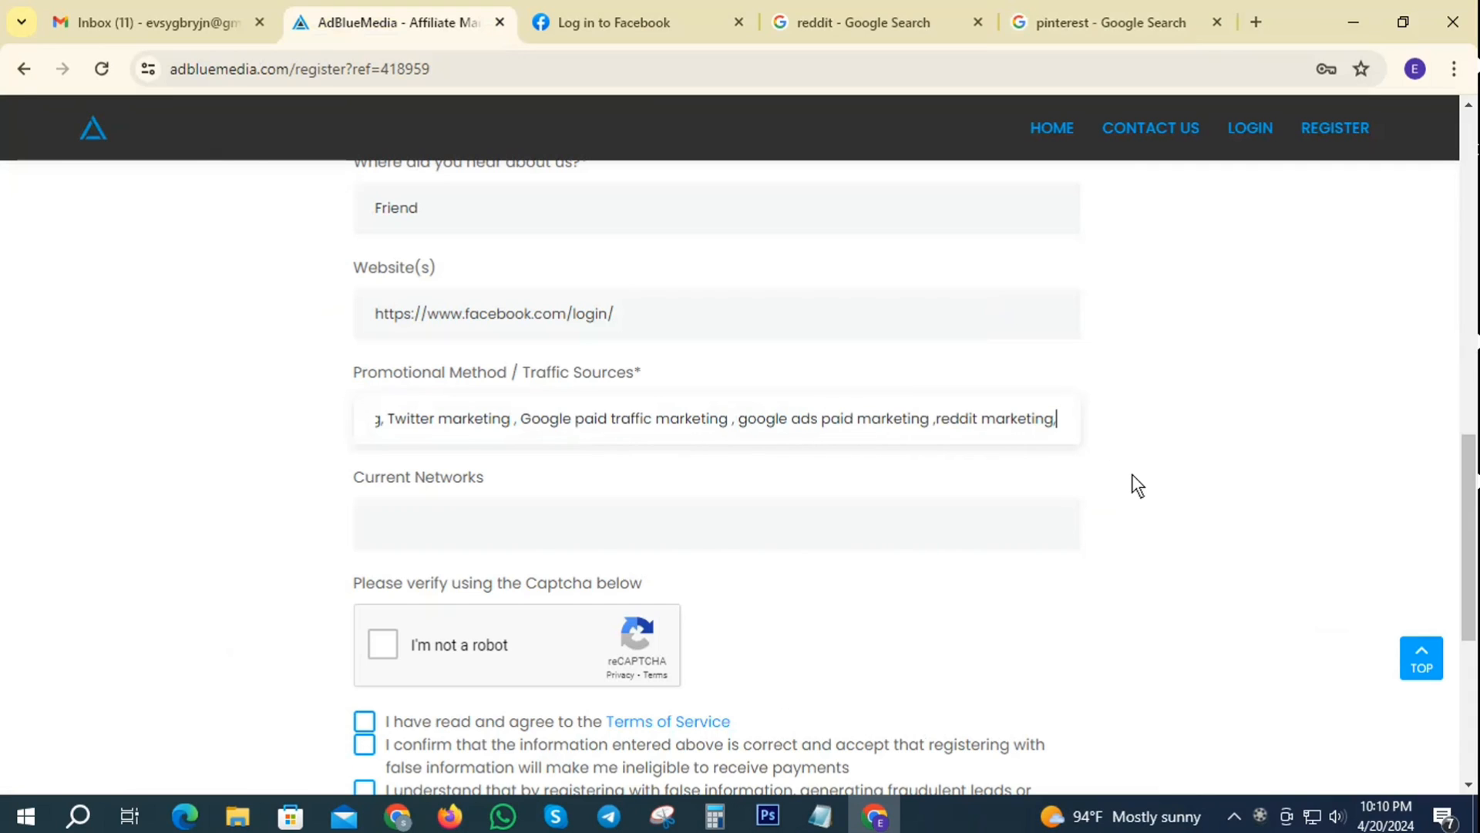
pyautogui.hotkey('ctrl', 'v')
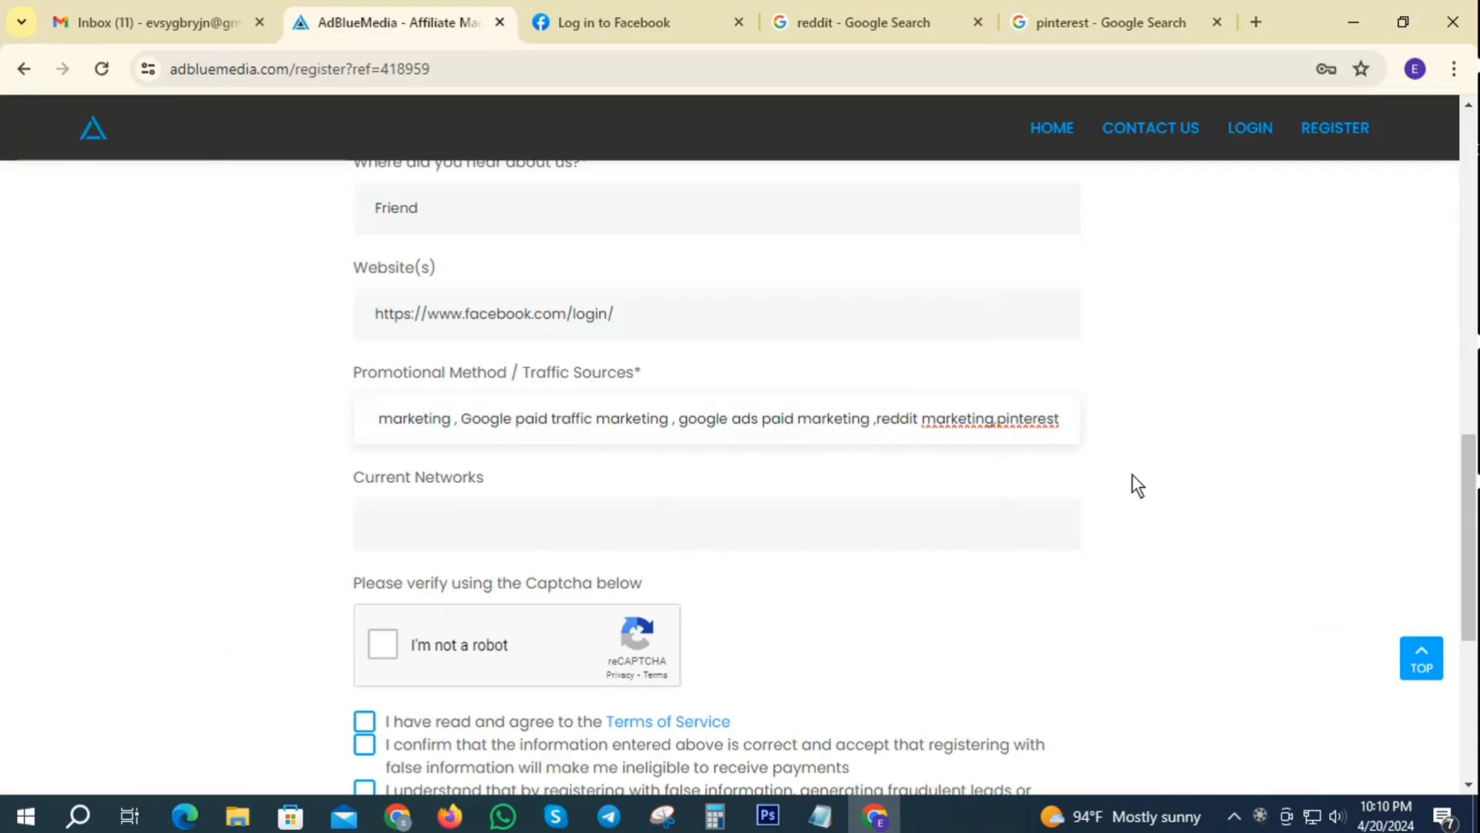
pyautogui.write('post marketing ')
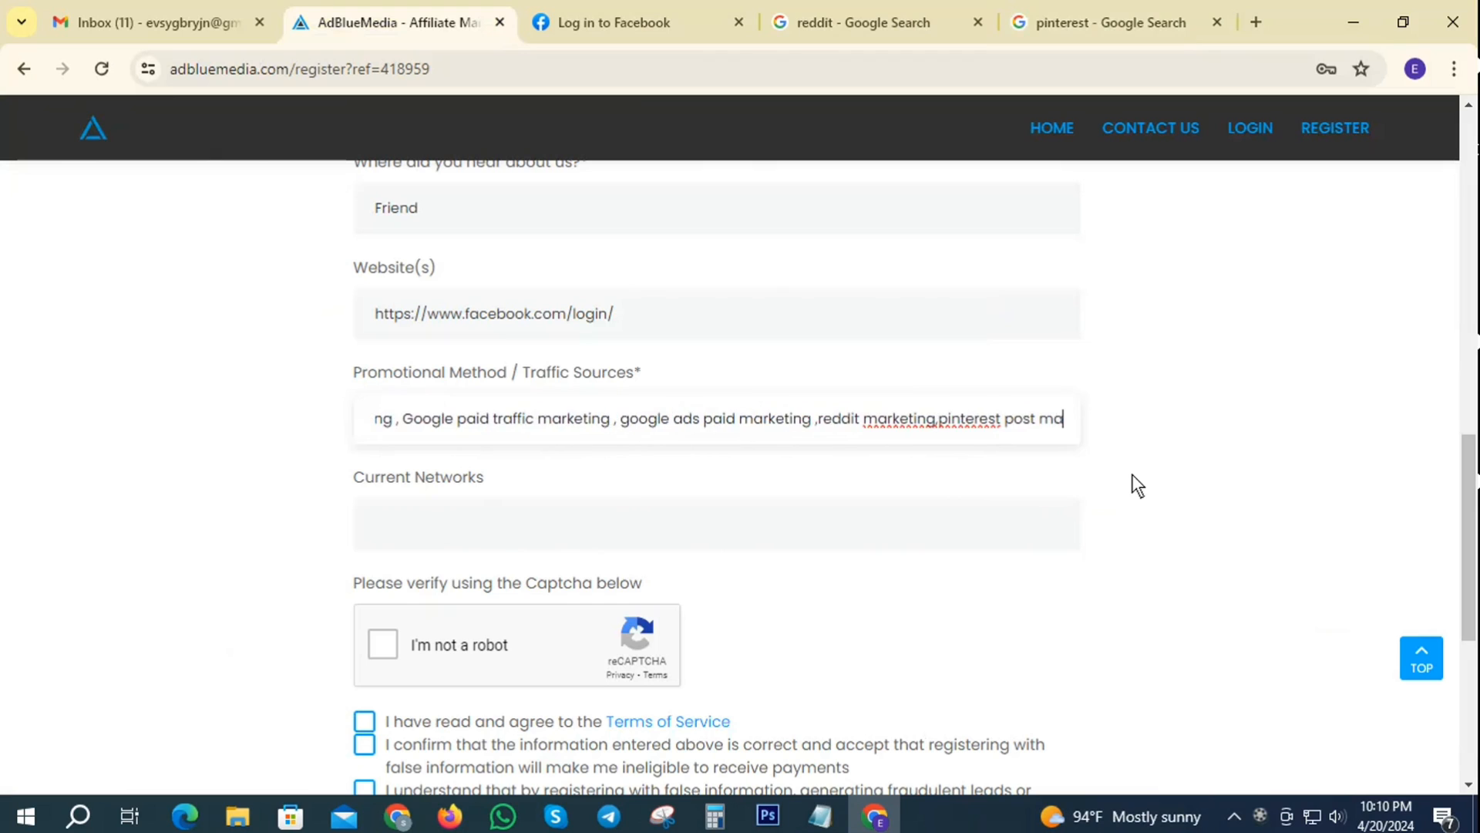
pyautogui.write('etc')
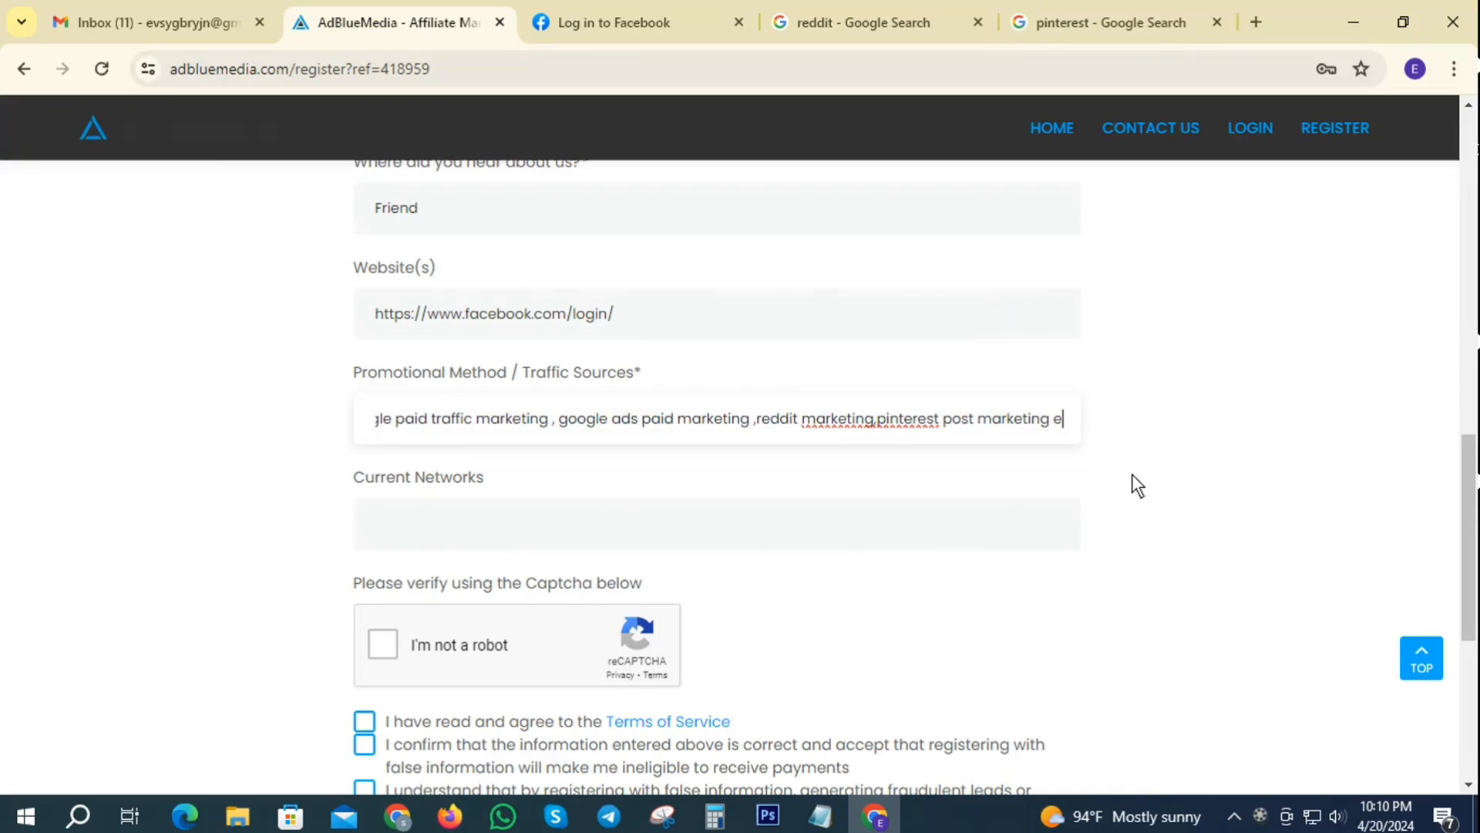
# - Enter 'Cpafull' as the current network and solve the traffic-light reCAPTCHA challenge
pyautogui.click(437, 522)
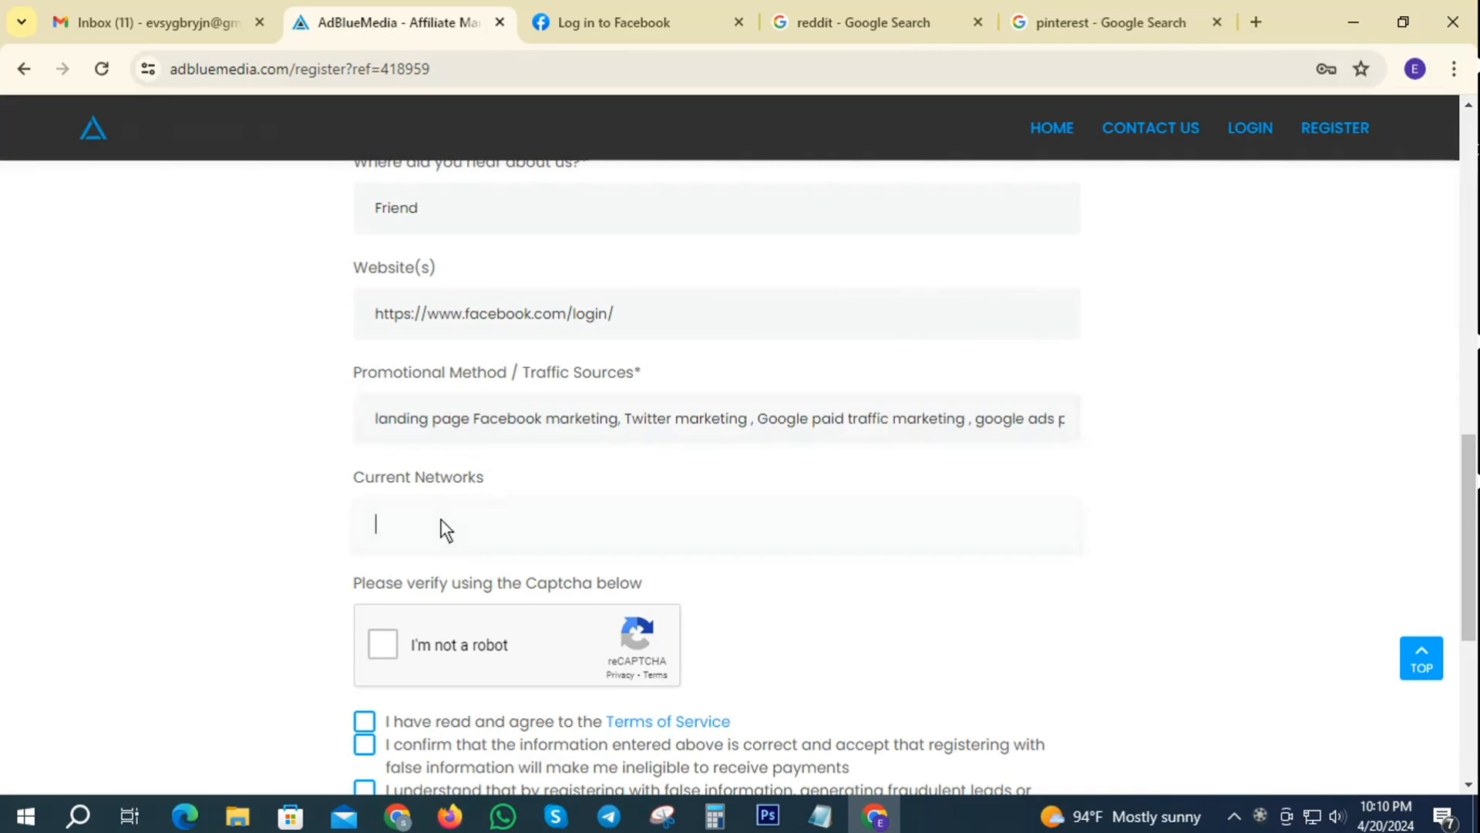
pyautogui.write('Cpafull')
pyautogui.click(393, 634)
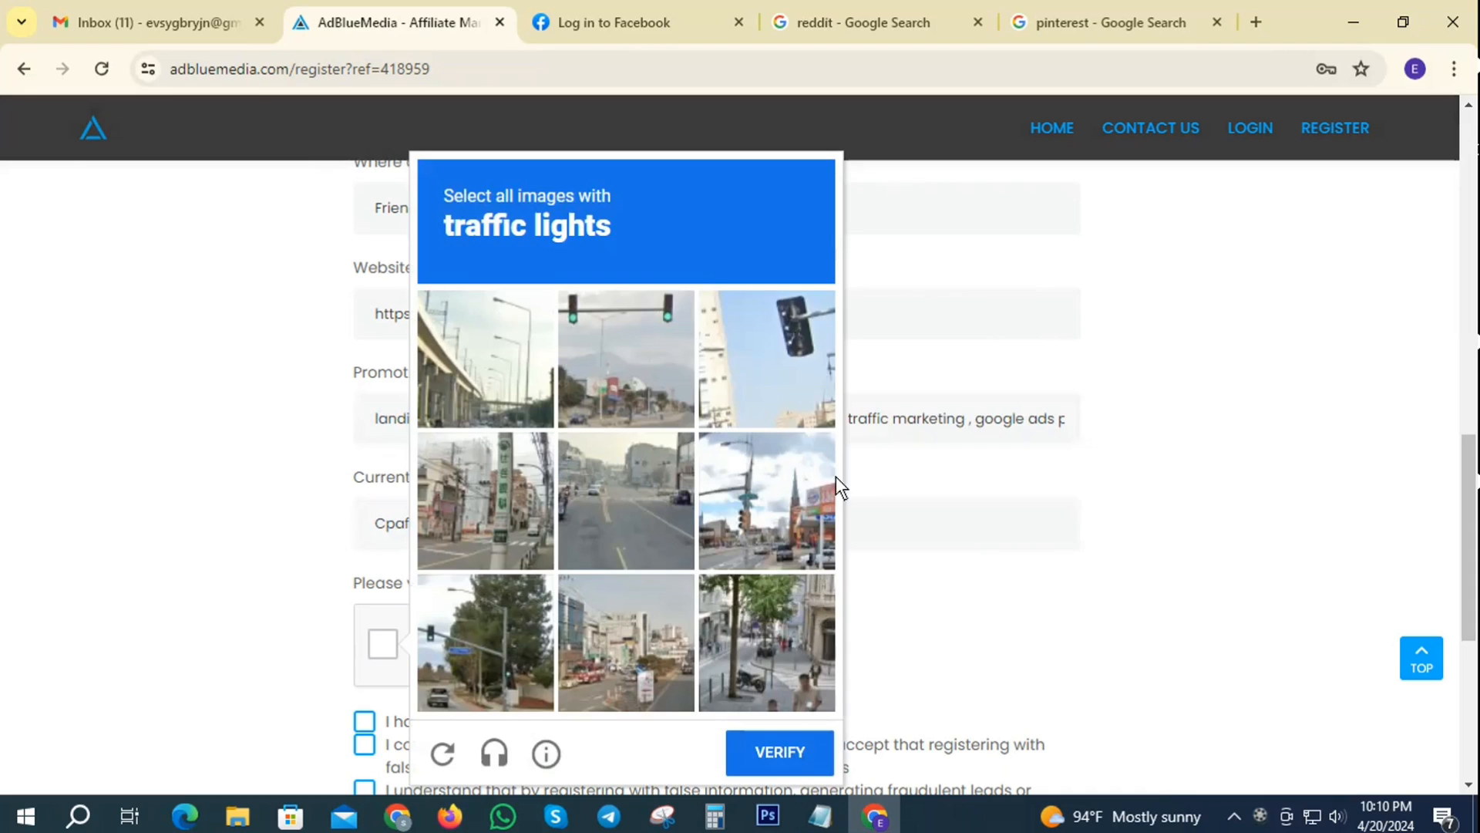
pyautogui.click(683, 367)
pyautogui.click(729, 386)
pyautogui.click(454, 664)
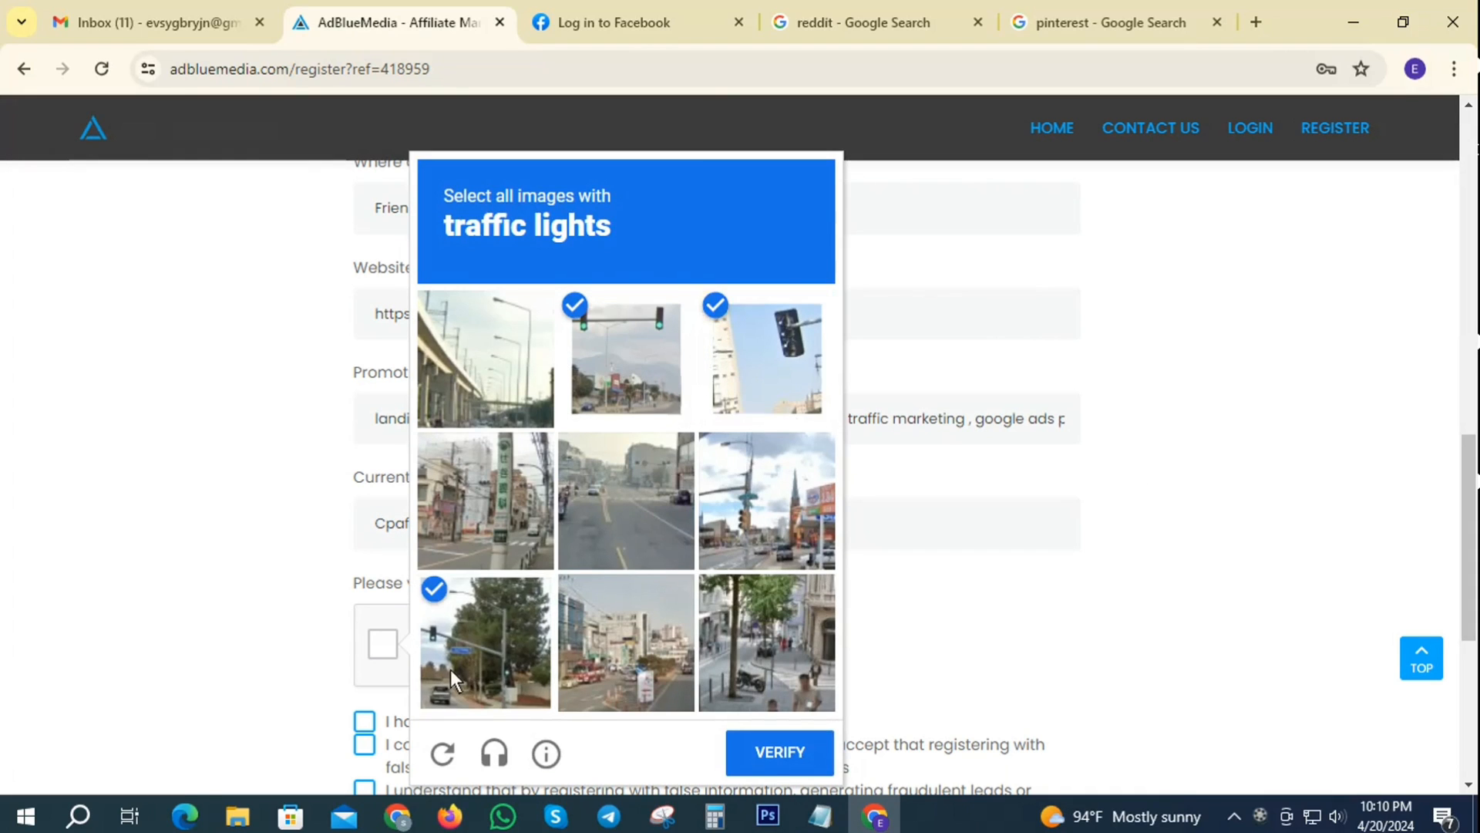
pyautogui.click(775, 756)
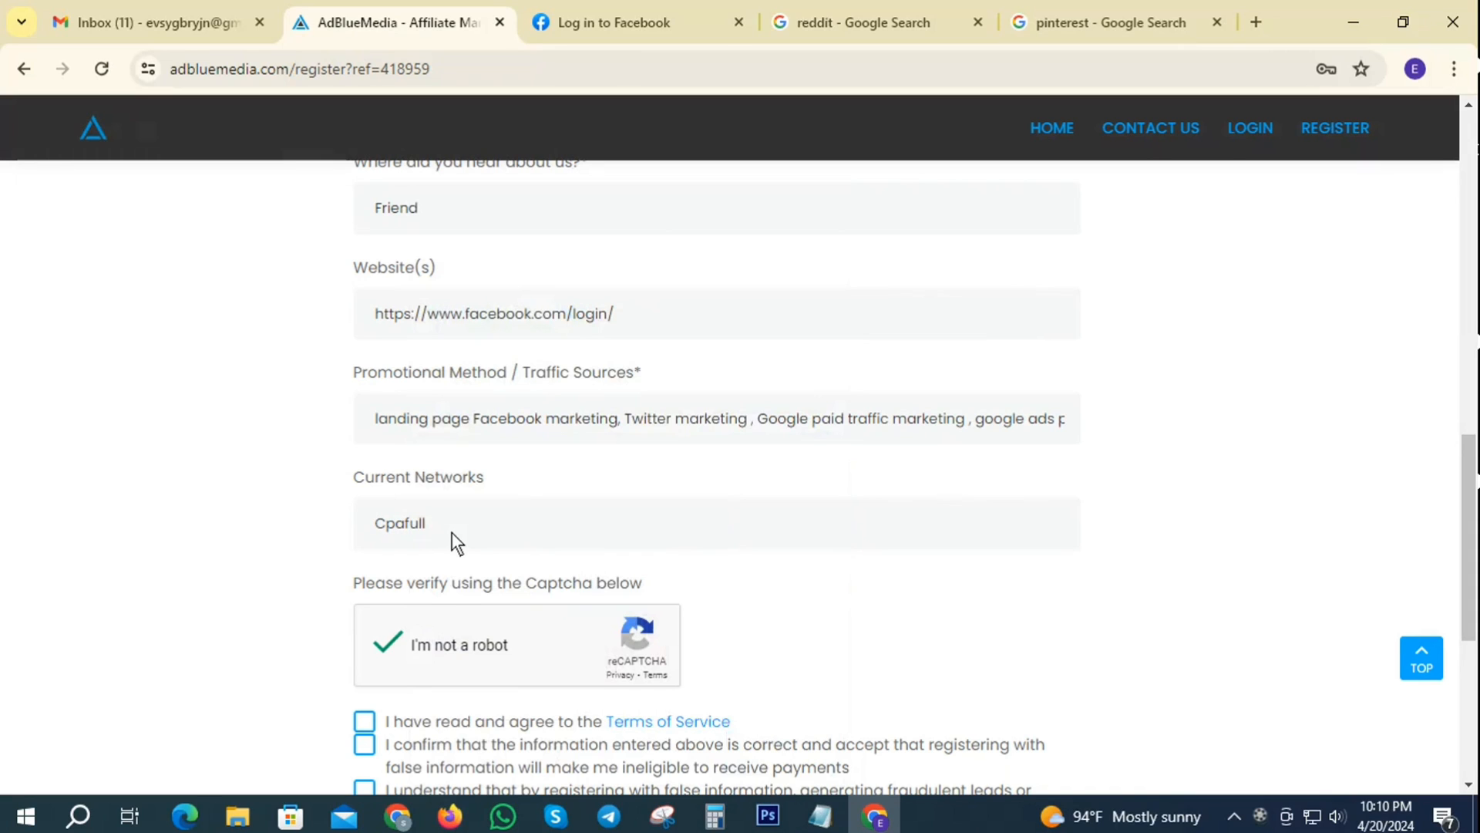
# - Tick the remaining agreement checkbox, submit the registration, and acknowledge the submitted message
pyautogui.scroll(-3, 558, 493)
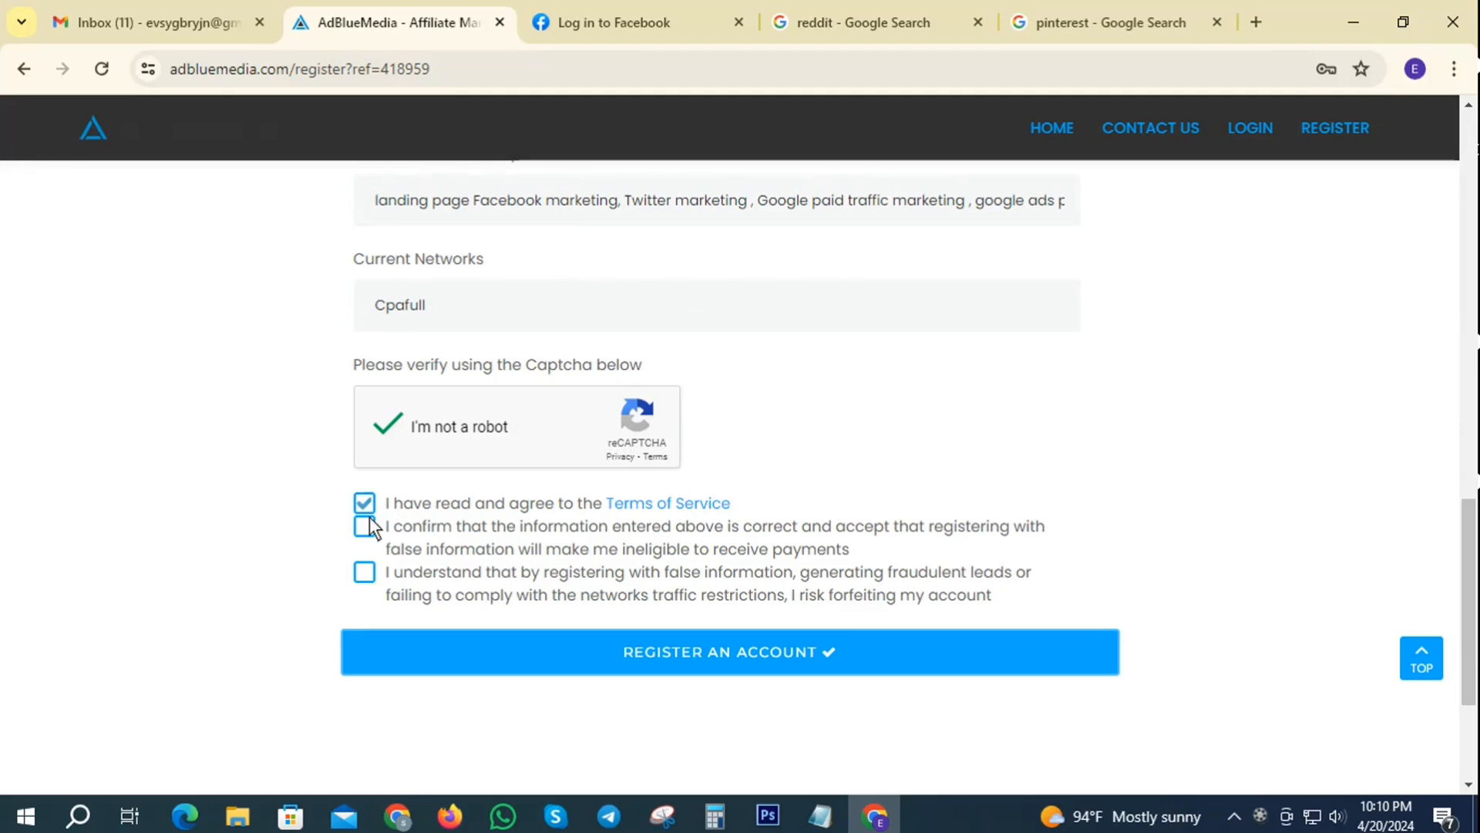
pyautogui.click(364, 572)
pyautogui.click(682, 649)
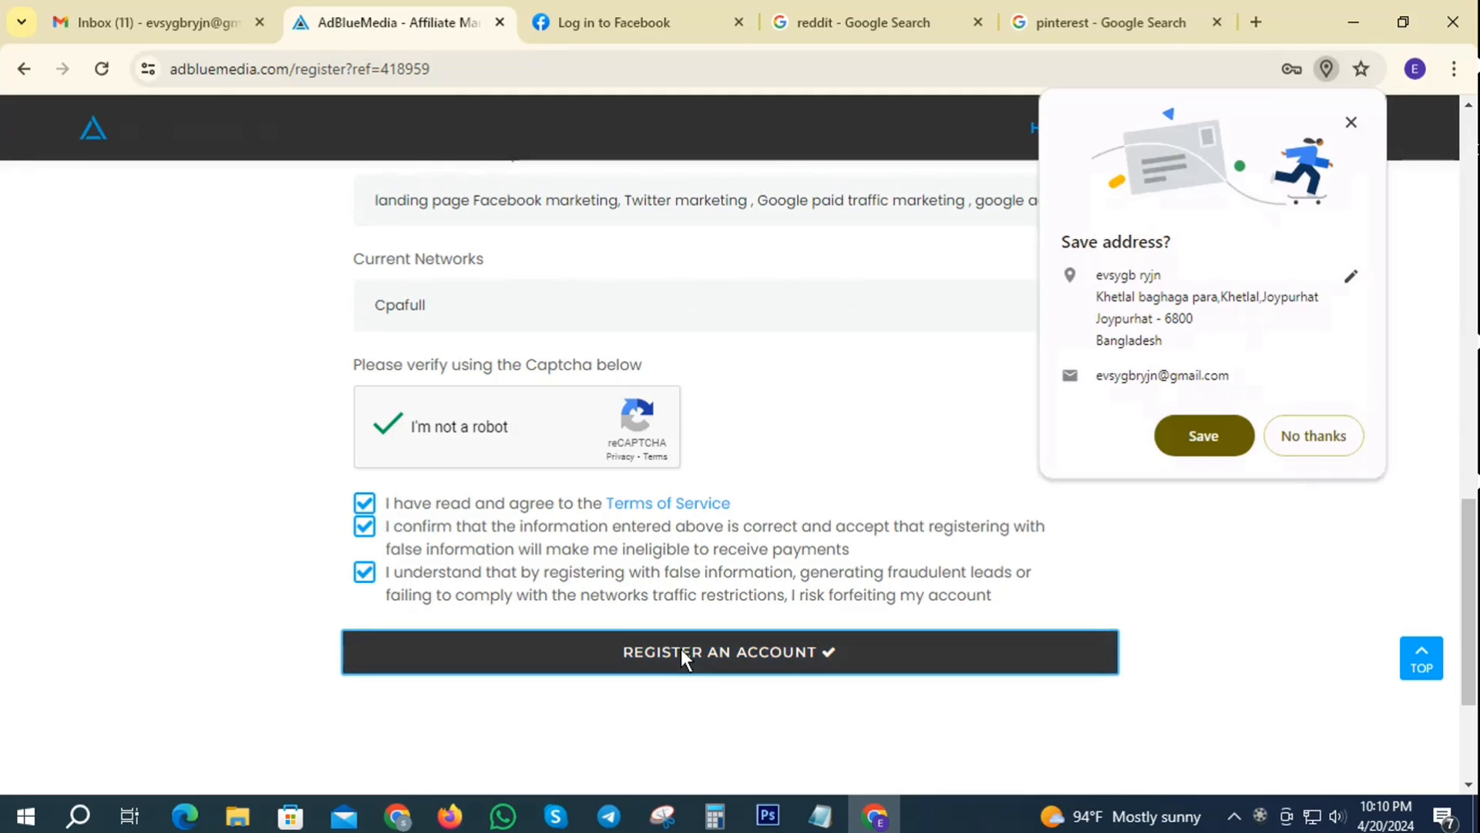
pyautogui.click(1205, 429)
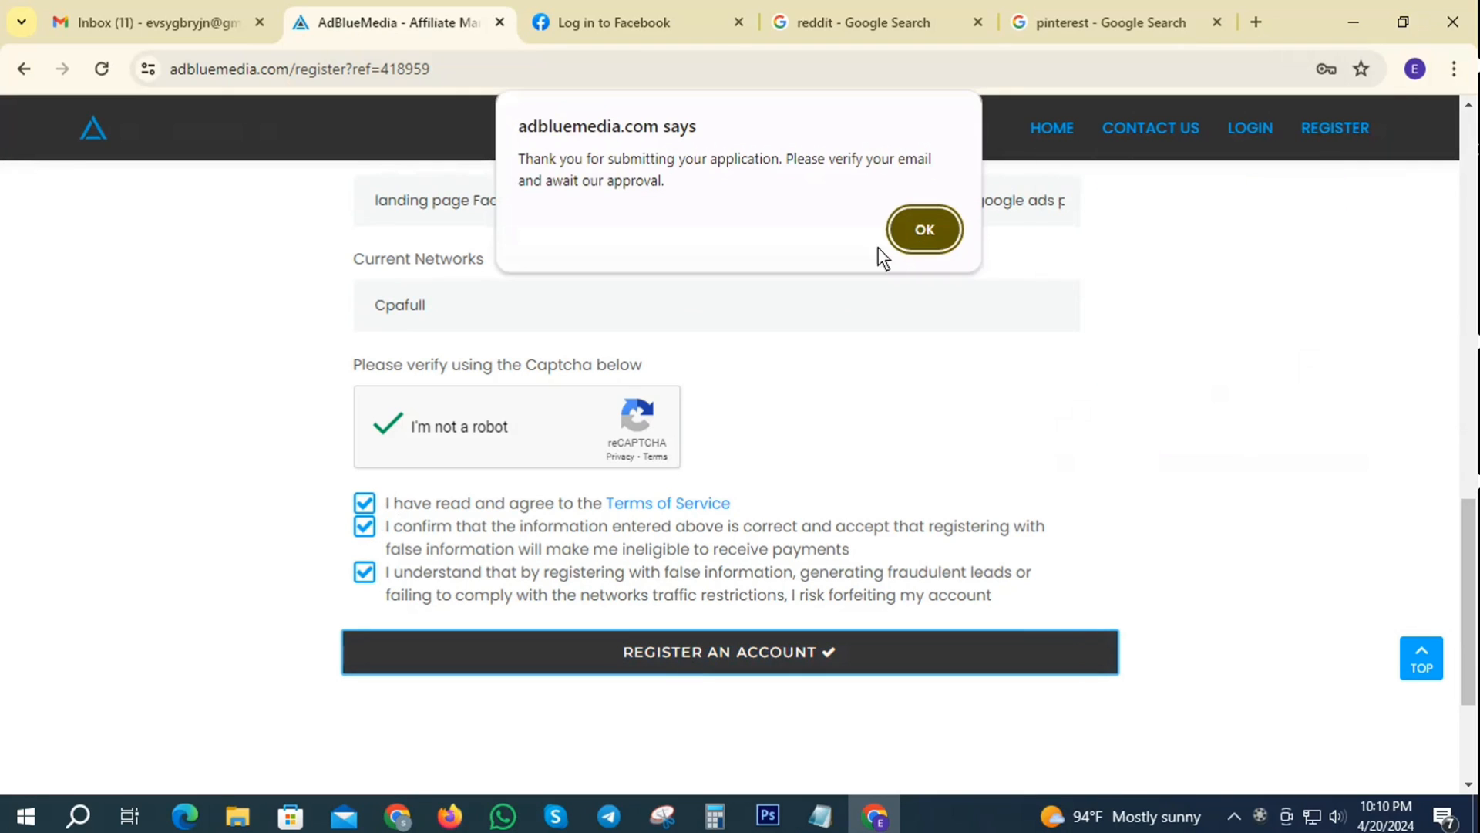
pyautogui.click(925, 229)
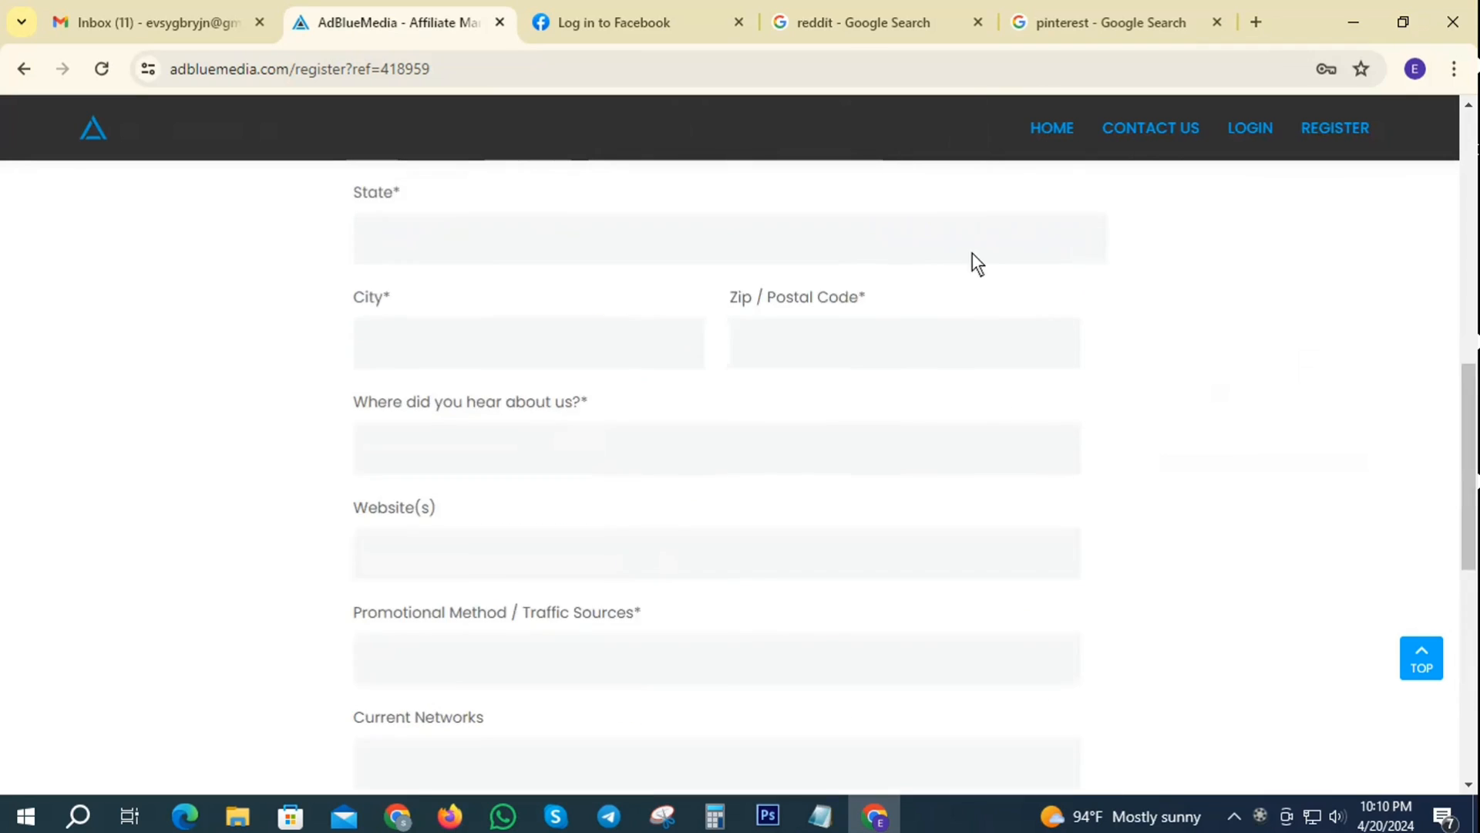
# - Open the AdblueMedia Verify Email message in Gmail and follow its verification link
pyautogui.click(632, 25)
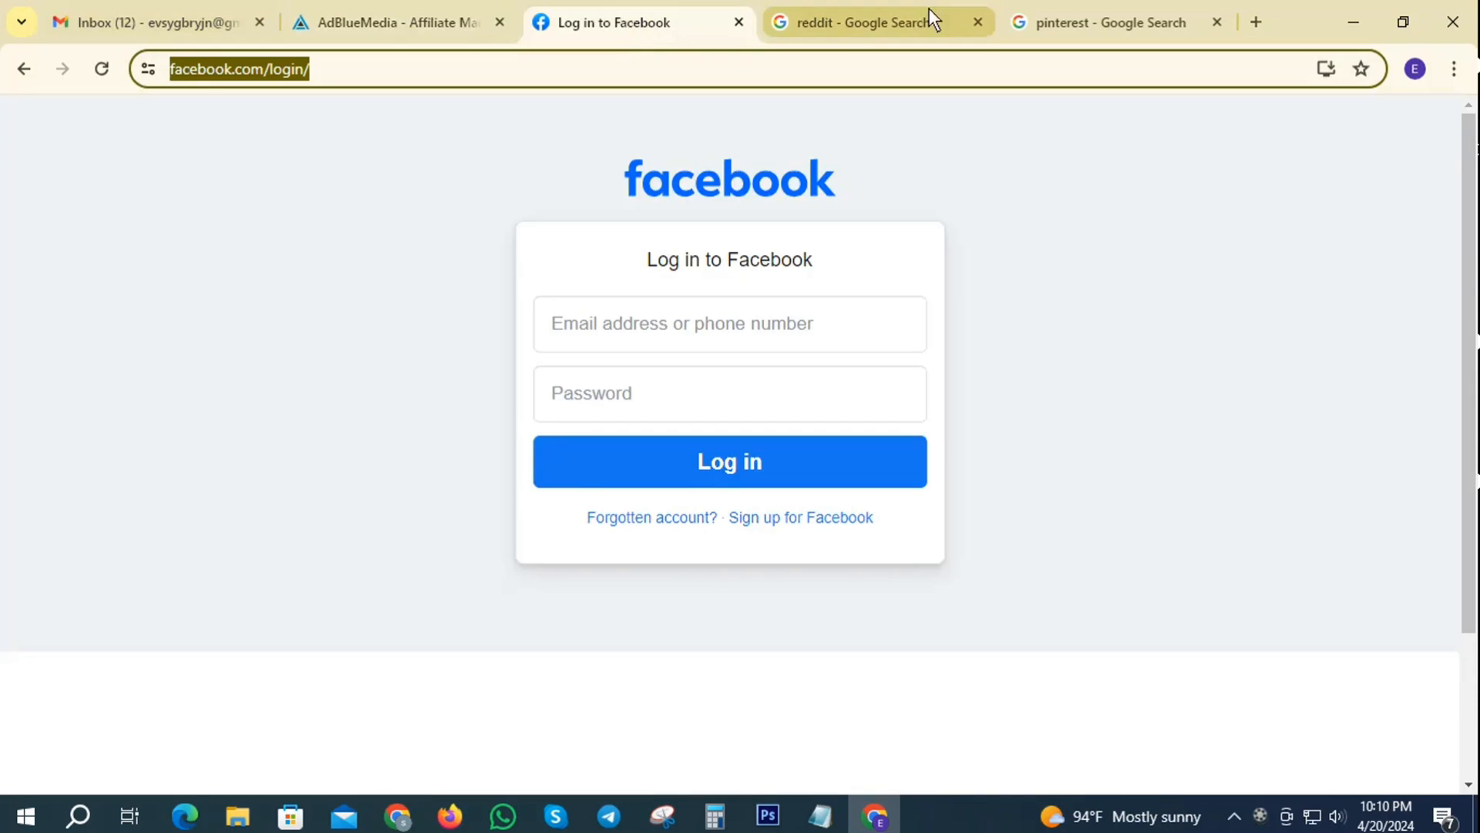
pyautogui.click(150, 17)
pyautogui.click(659, 299)
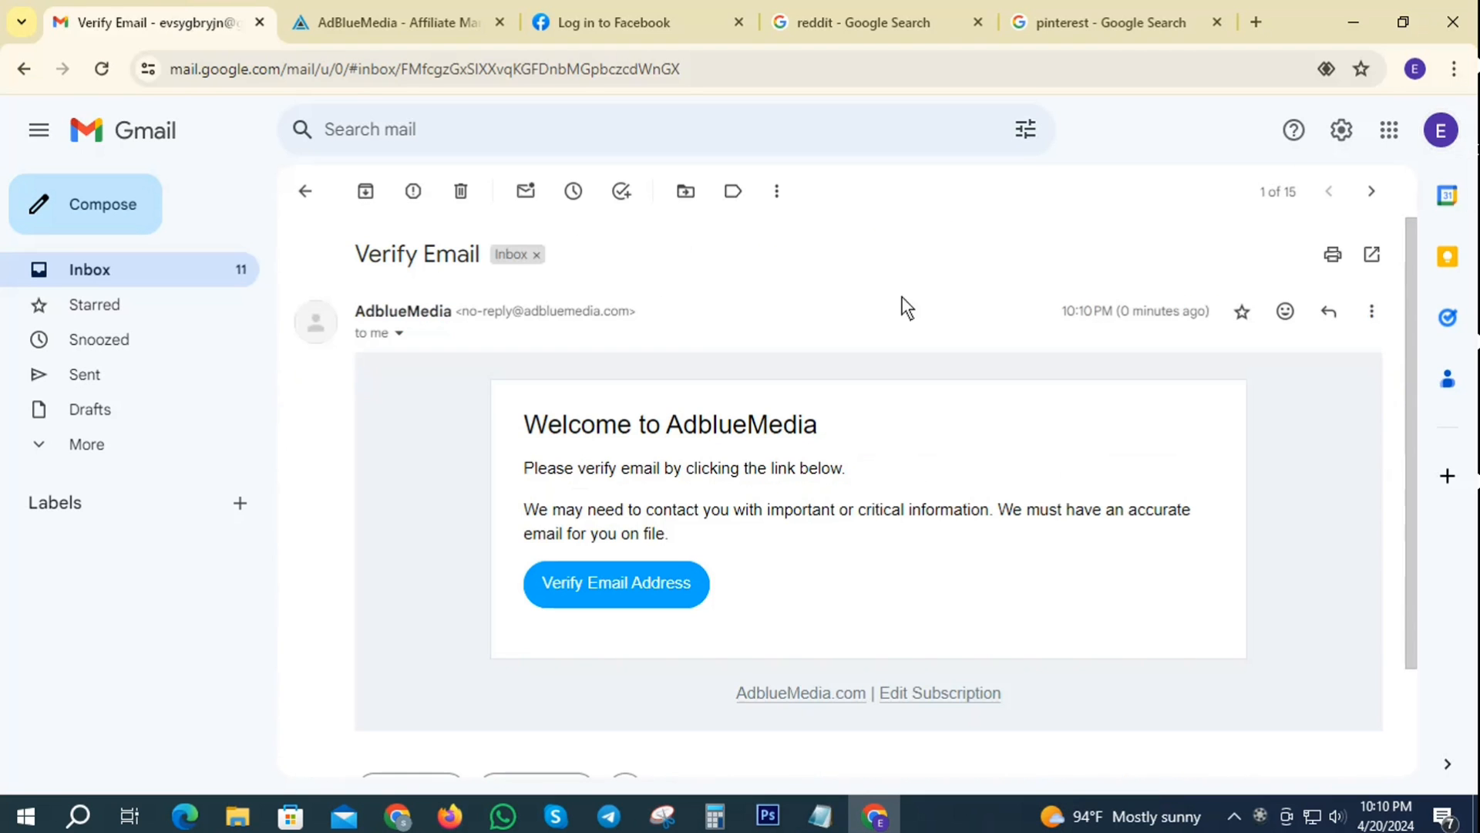
pyautogui.click(627, 591)
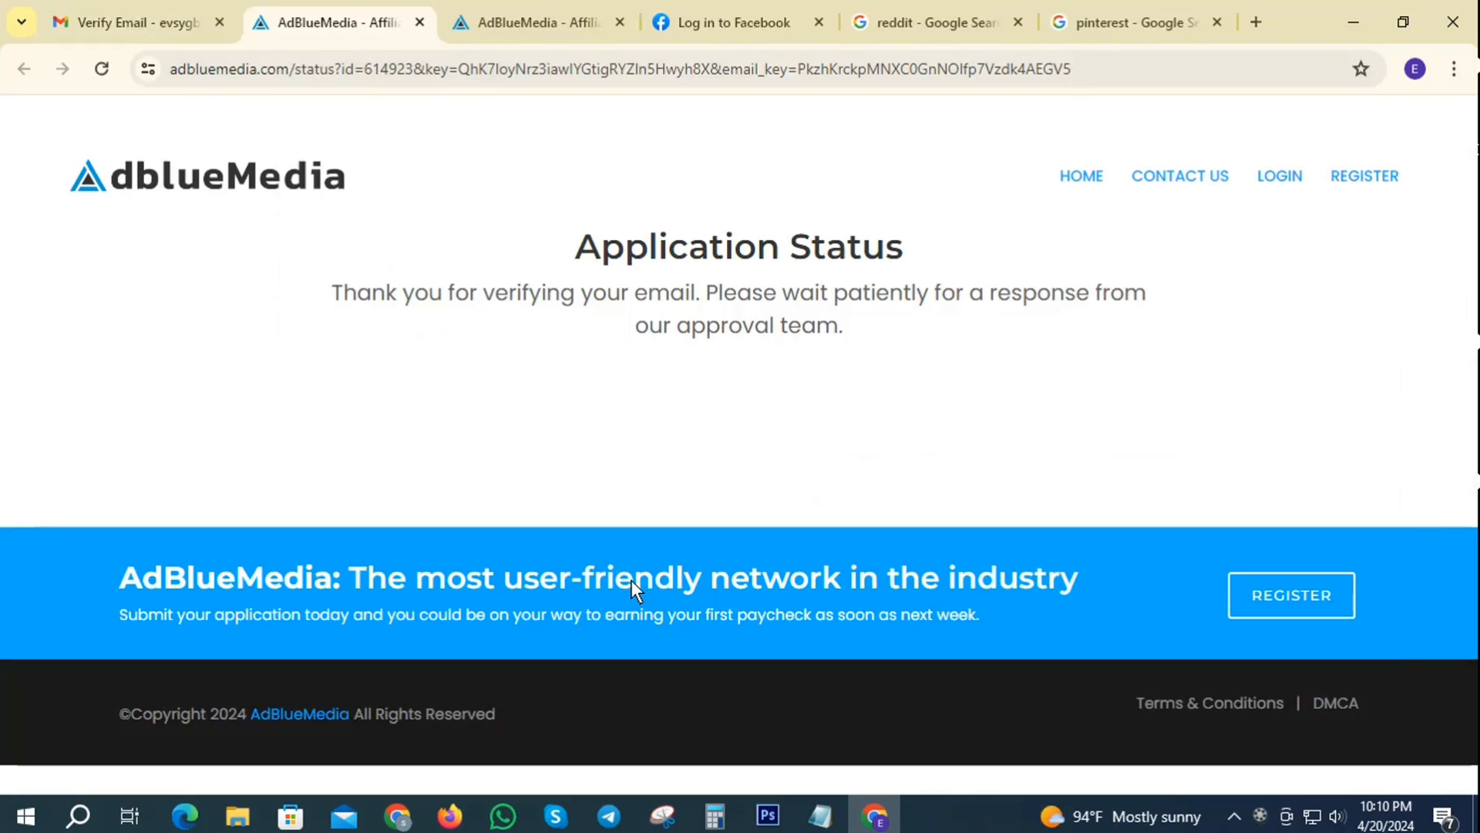
# - Review the awaiting-approval status message, then go back to the Gmail inbox list
pyautogui.moveTo(335, 292); pyautogui.dragTo(1172, 359)
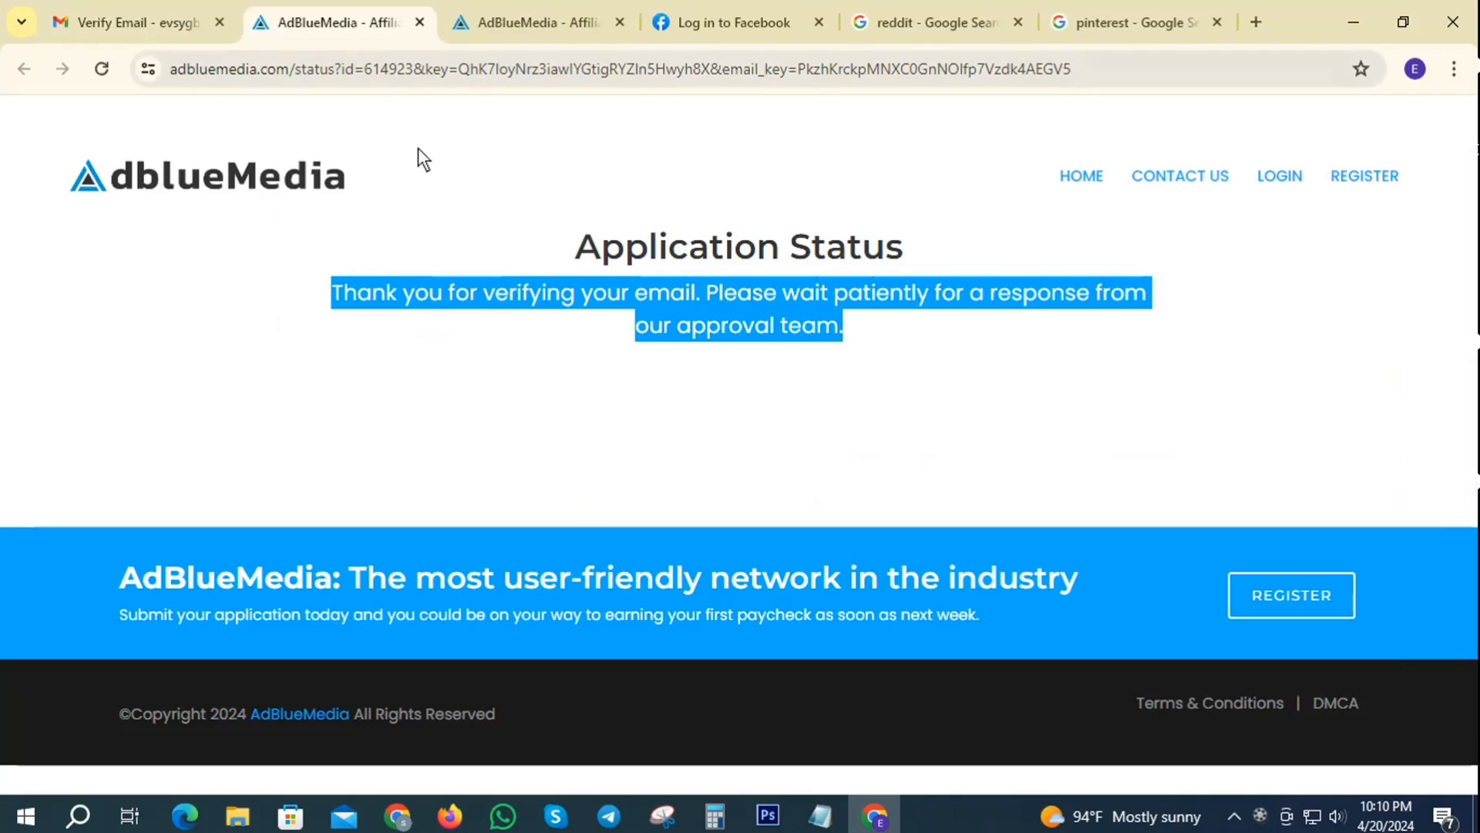
pyautogui.click(497, 186)
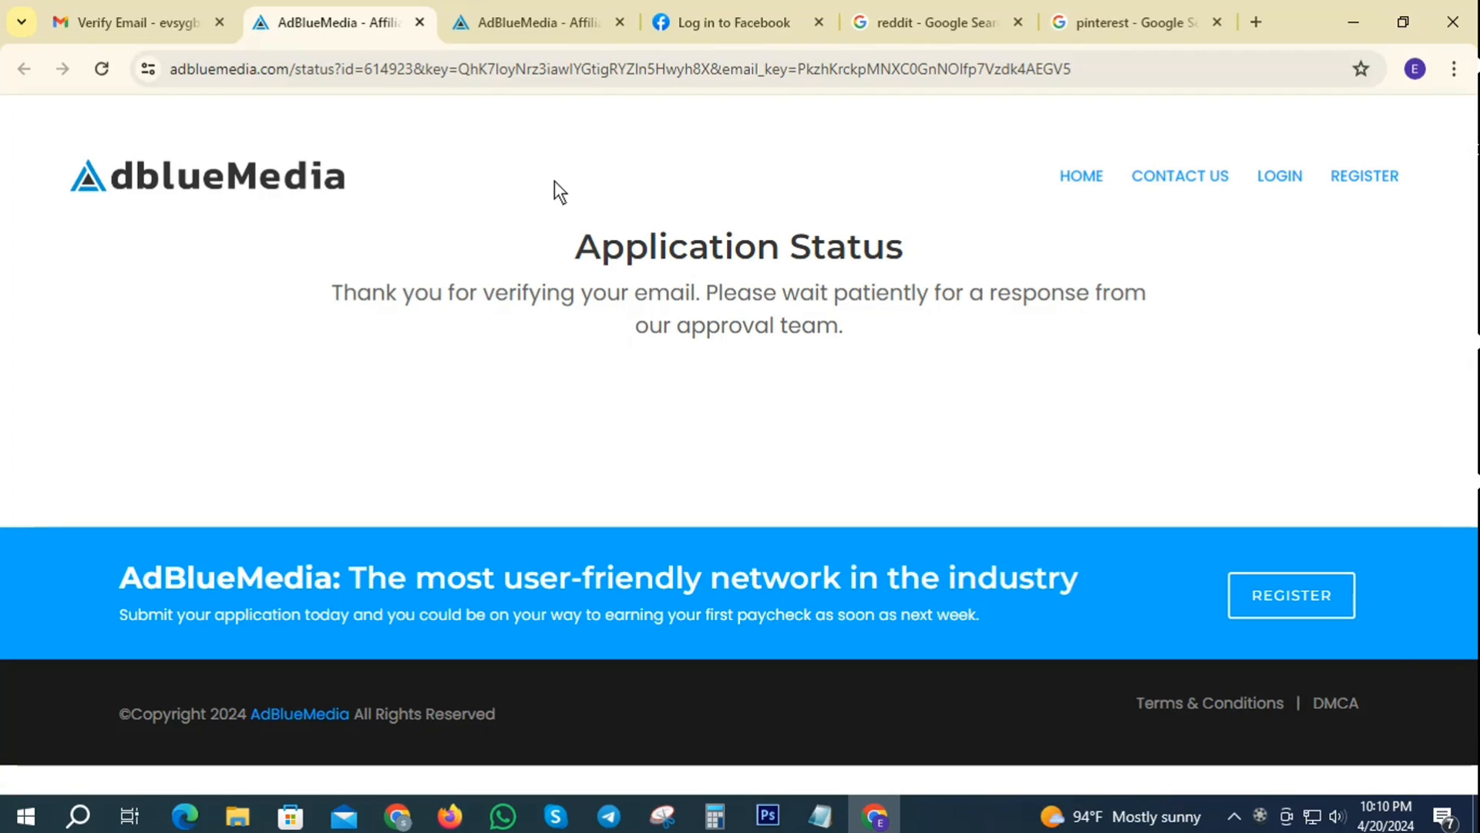
pyautogui.click(193, 22)
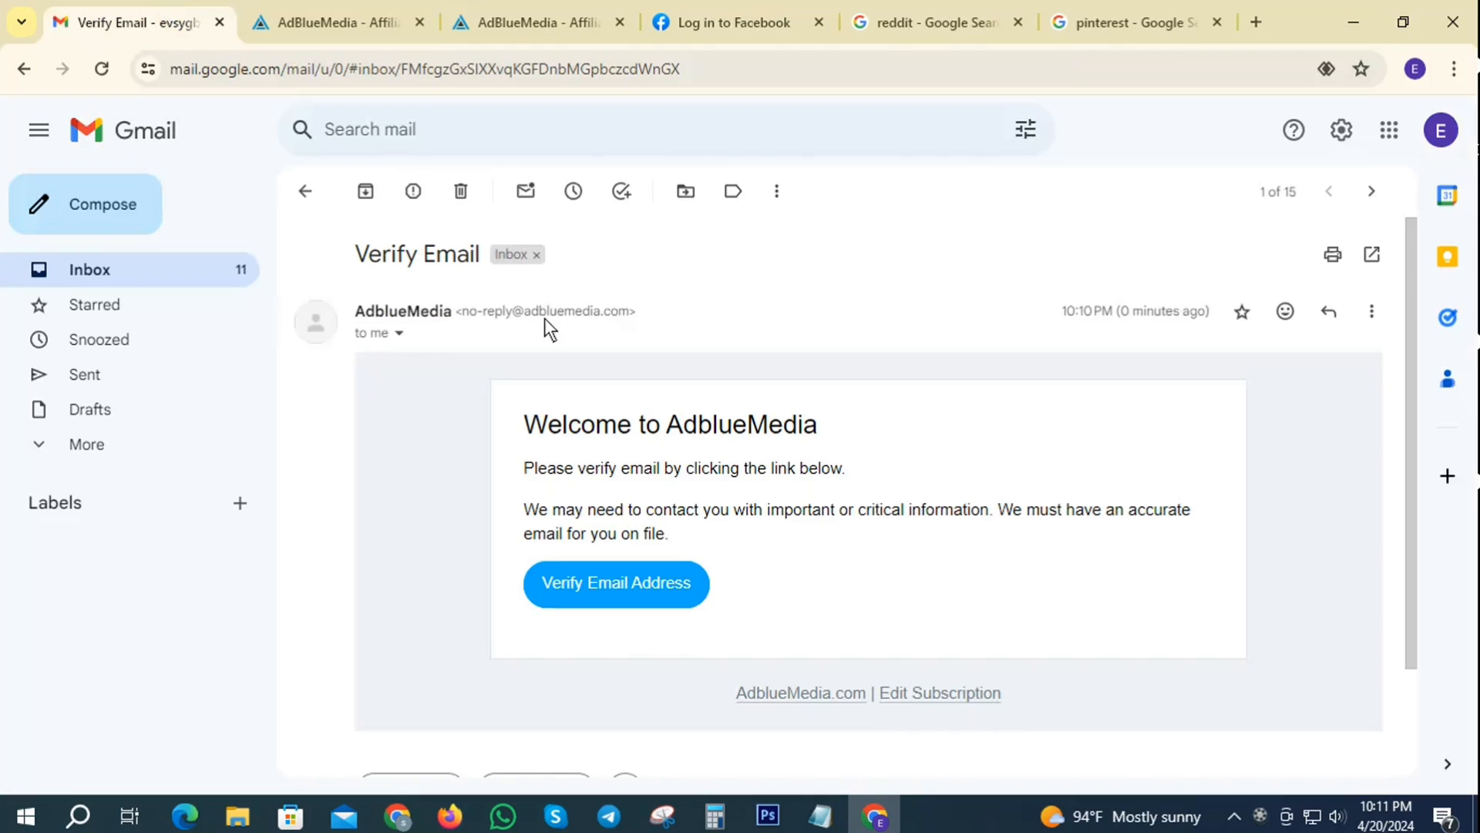
pyautogui.click(76, 271)
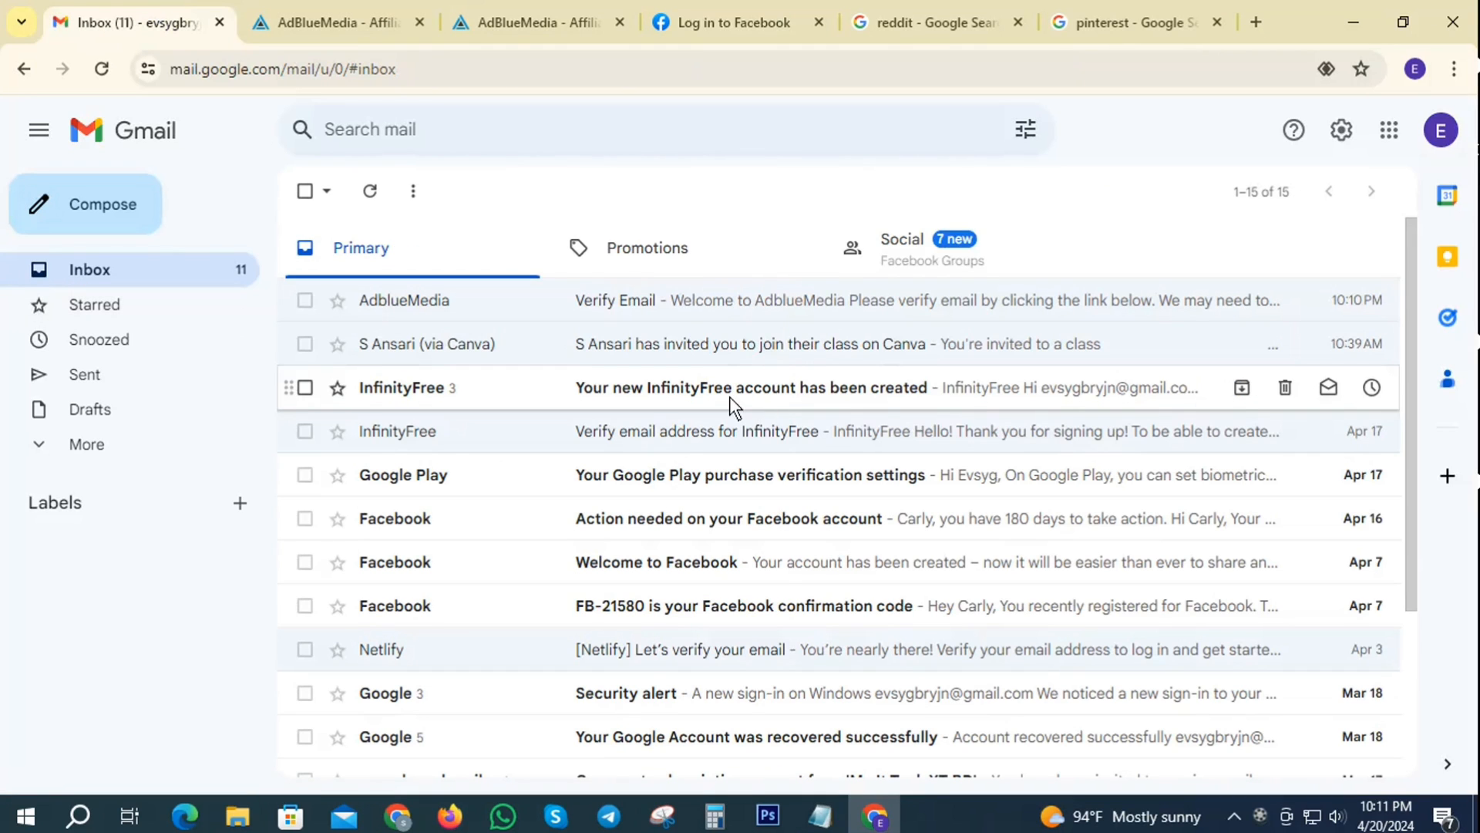